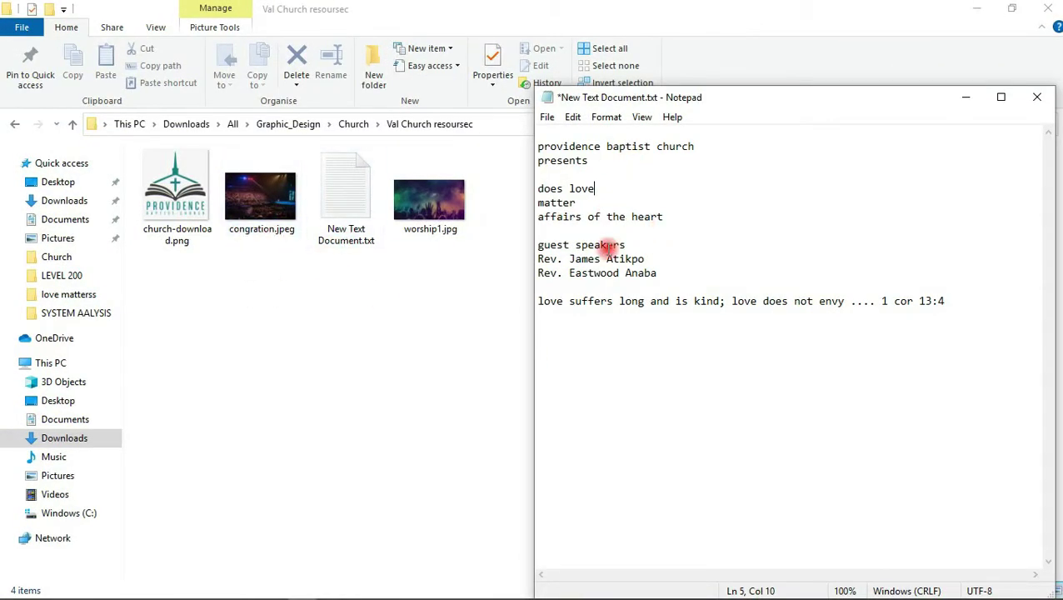
Step: Switch to Photoshop and start a new document 2300 pixels wide and 1500 pixels high
mouse_move(310, 590)
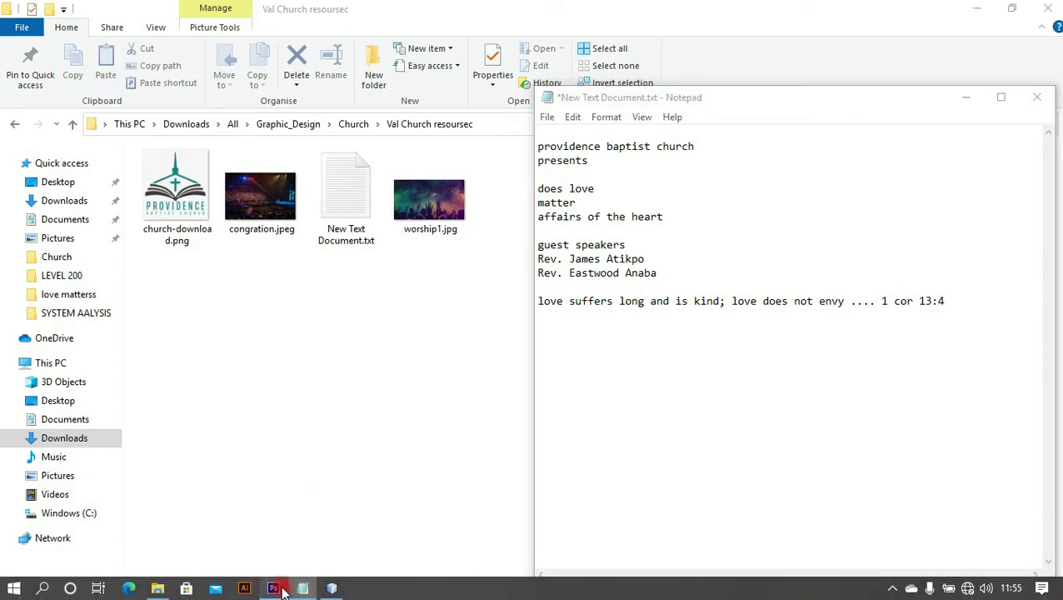
click(273, 588)
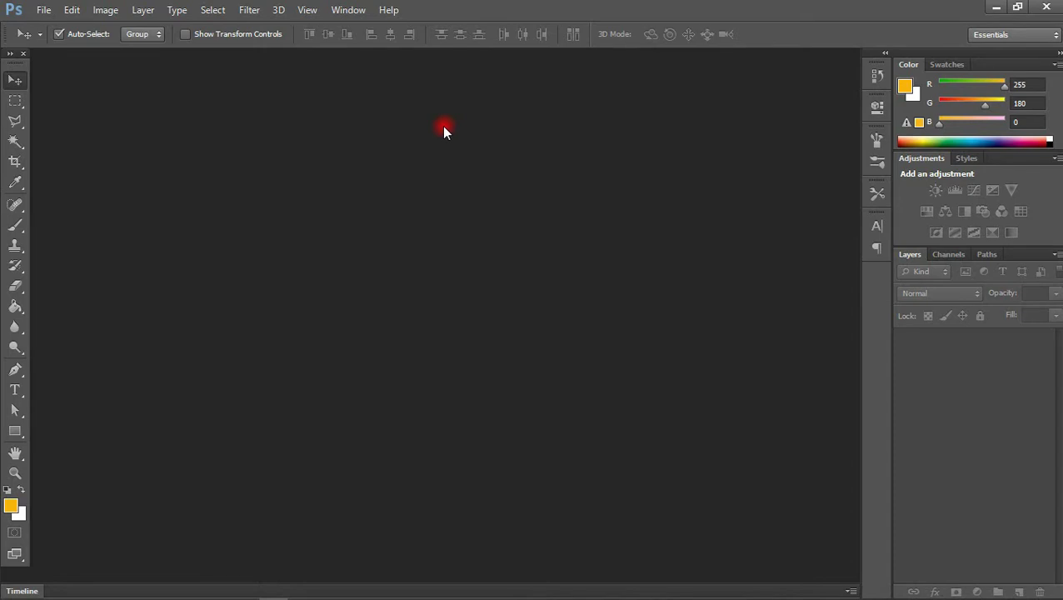
click(46, 12)
click(21, 23)
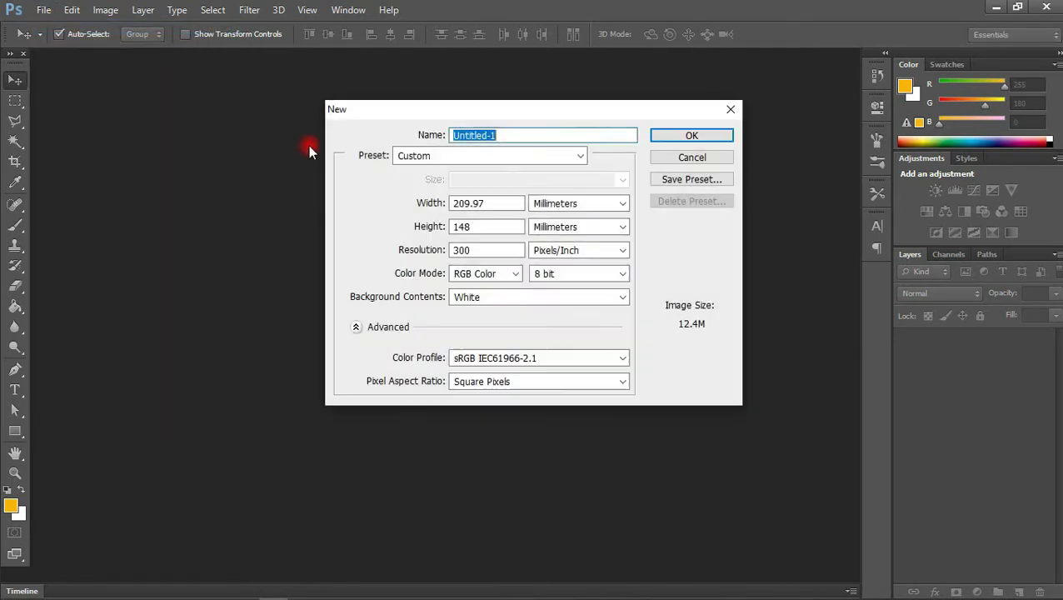
click(596, 213)
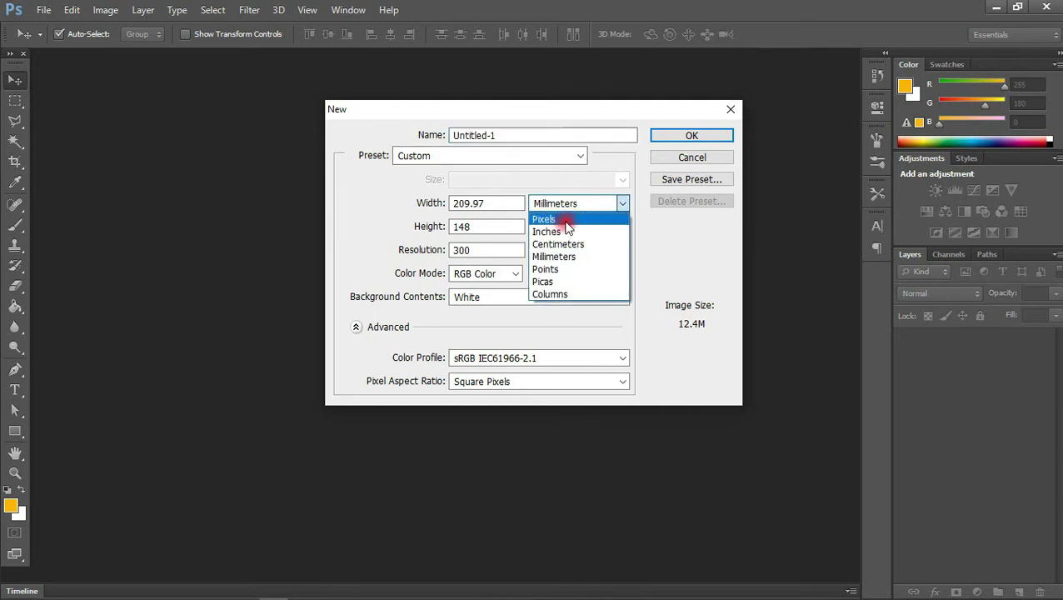
click(564, 221)
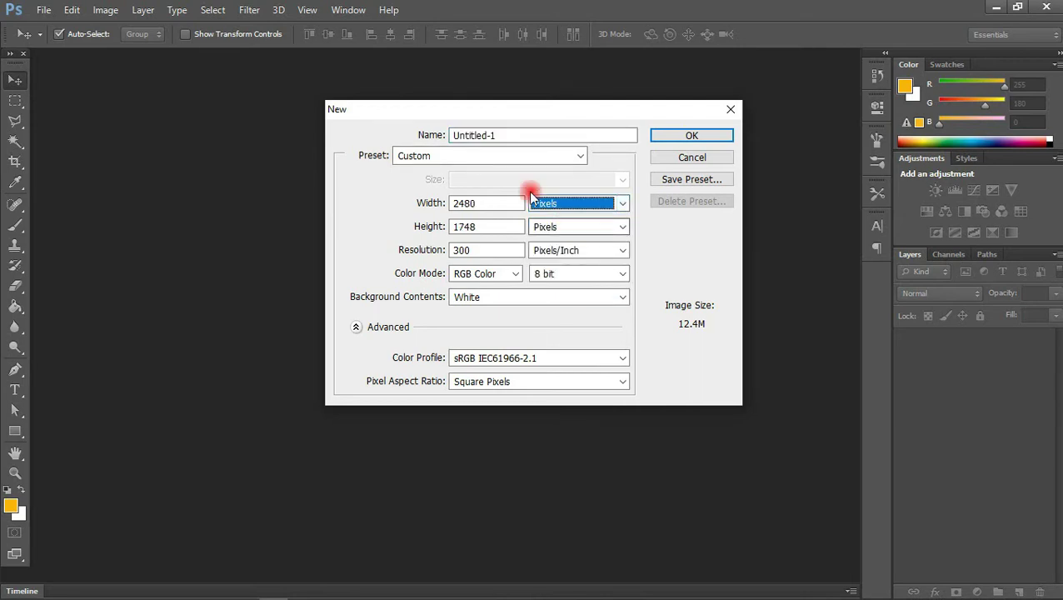
double_click(451, 204)
text(2300)
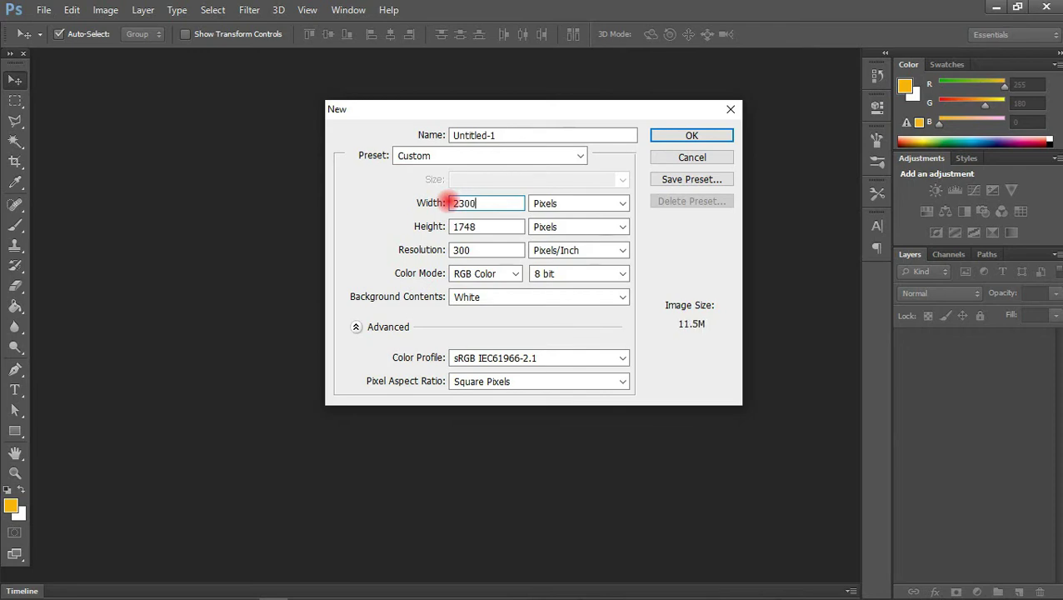
double_click(465, 227)
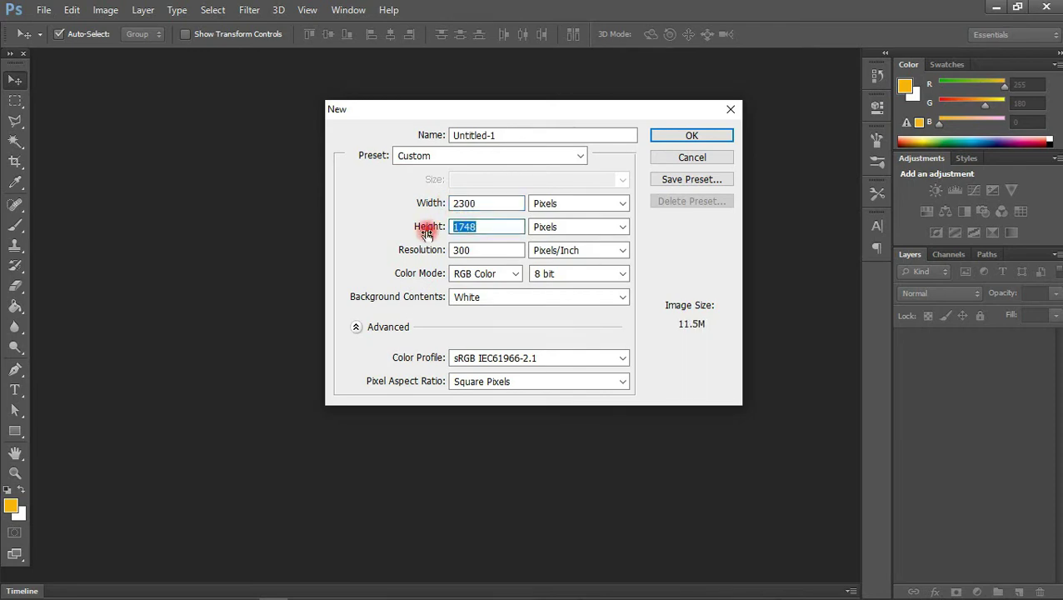
text(1500)
Step: Name the new document "Vals Day church flyer" and create it
click(456, 135)
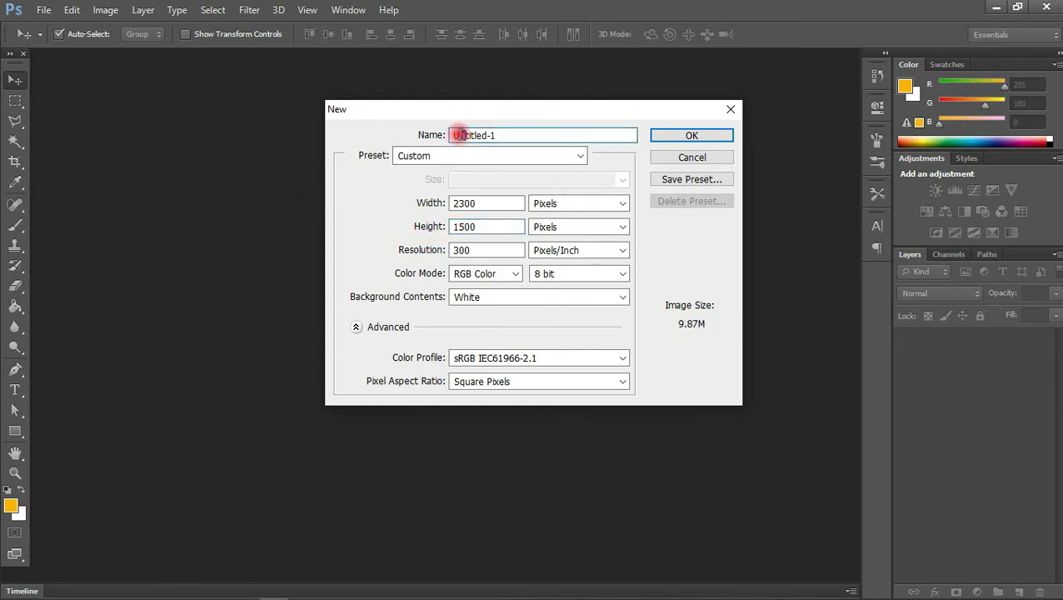
click(432, 135)
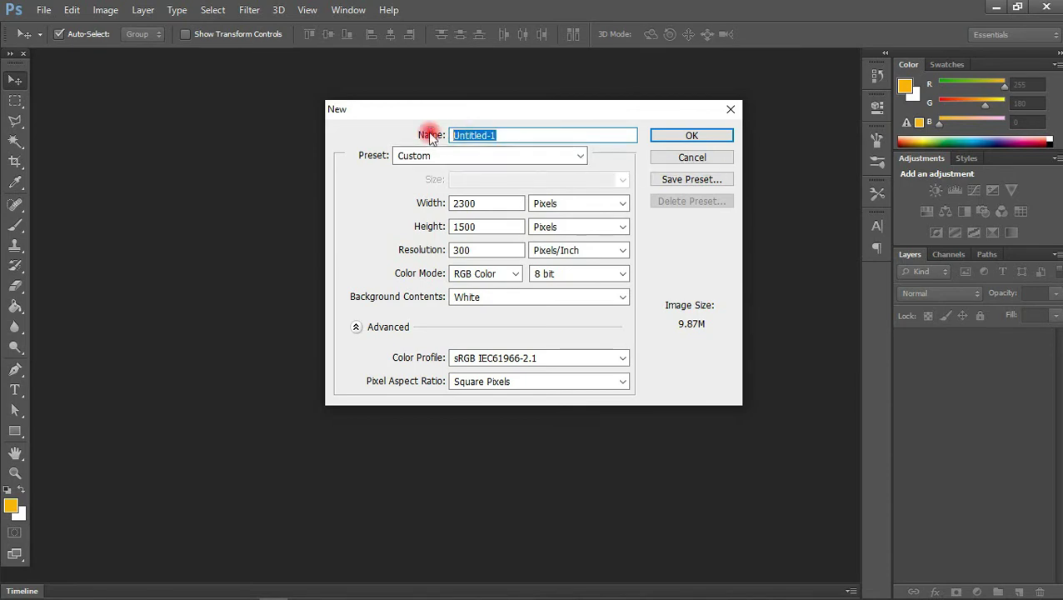
text(Vals Day church flyer)
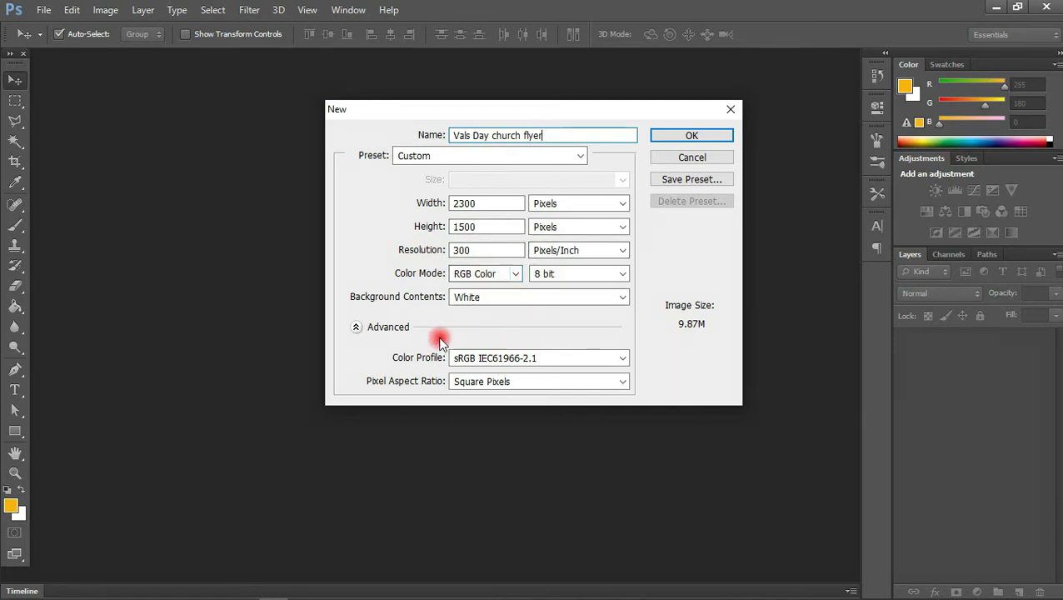
click(666, 136)
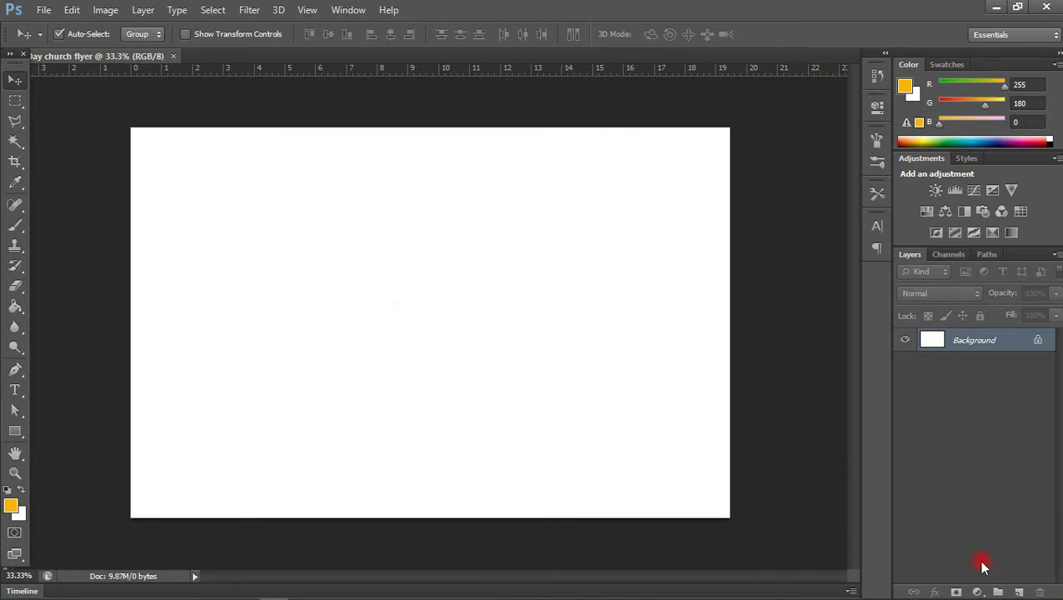
Step: Add a solid color fill layer in red #ce0303 above the background
click(977, 590)
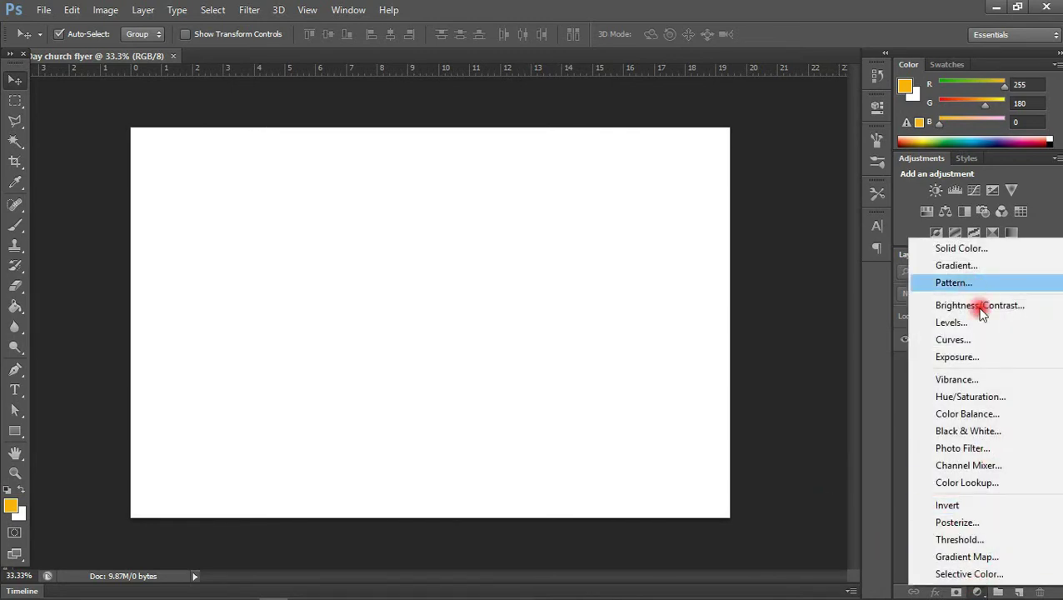
click(962, 249)
drag(820, 421, 775, 423)
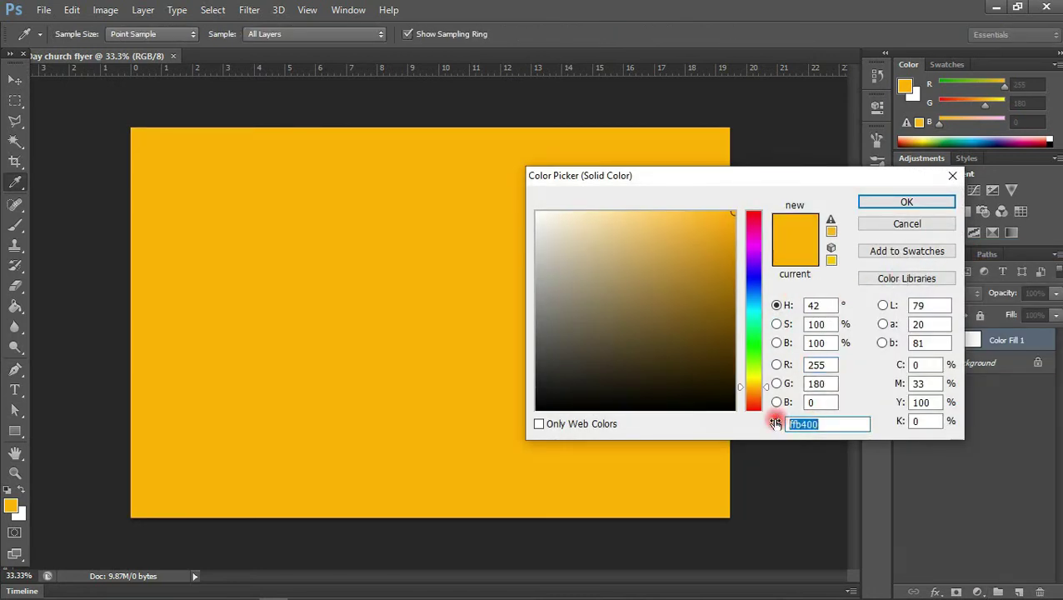
text(ce)
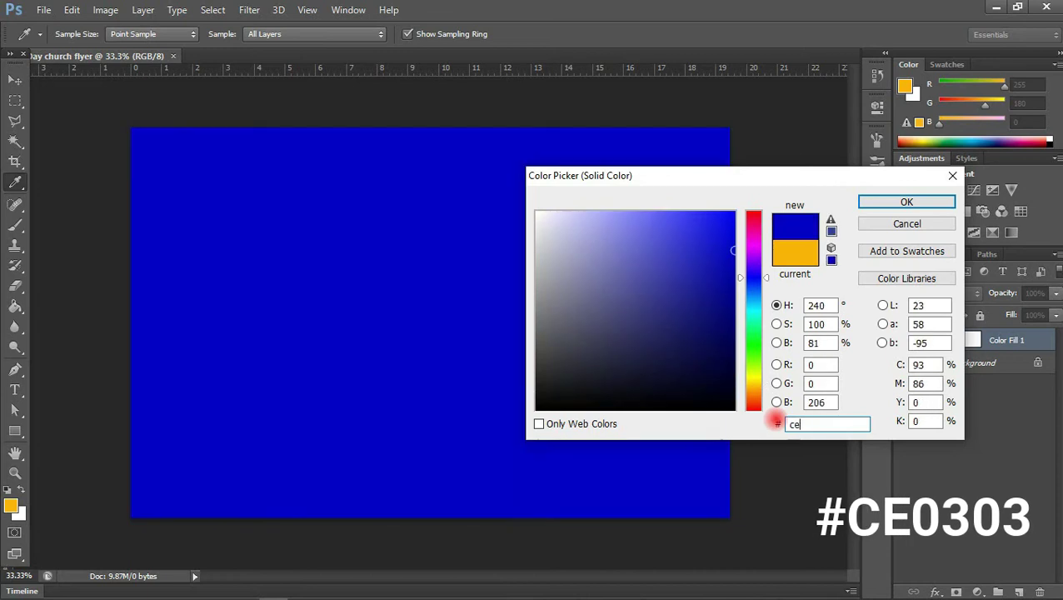
text(0303)
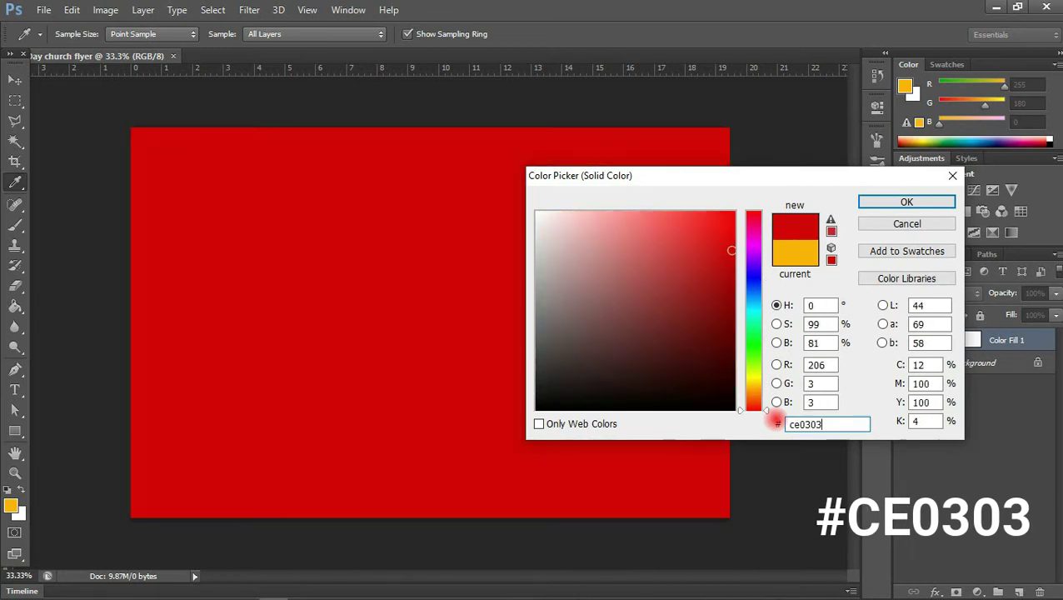
click(905, 203)
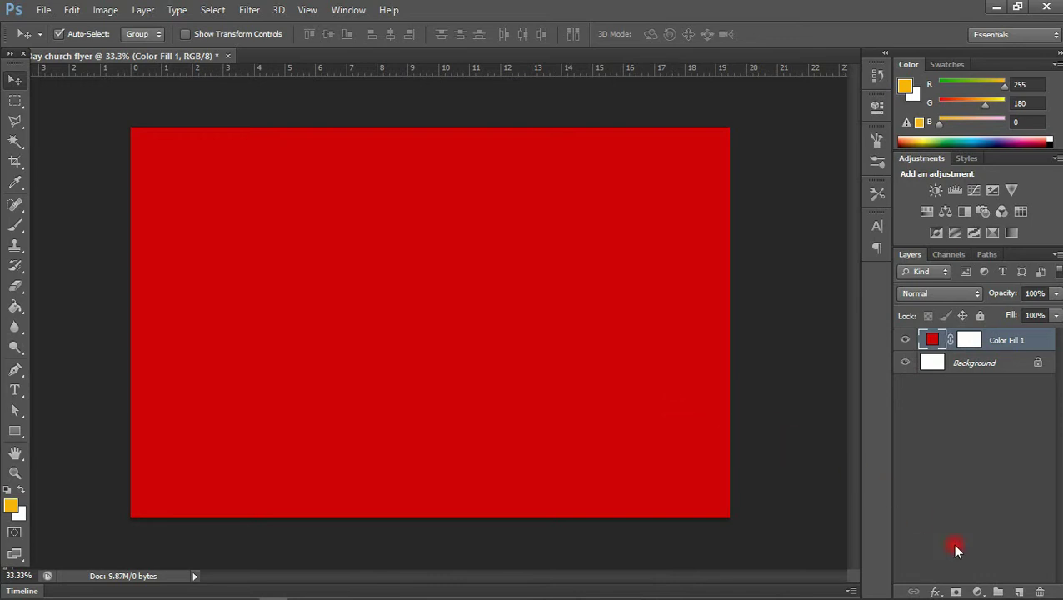
Step: Add a gradient fill layer above the red fill and set the gradient's starting color stop to dark purple #4f035f
click(979, 591)
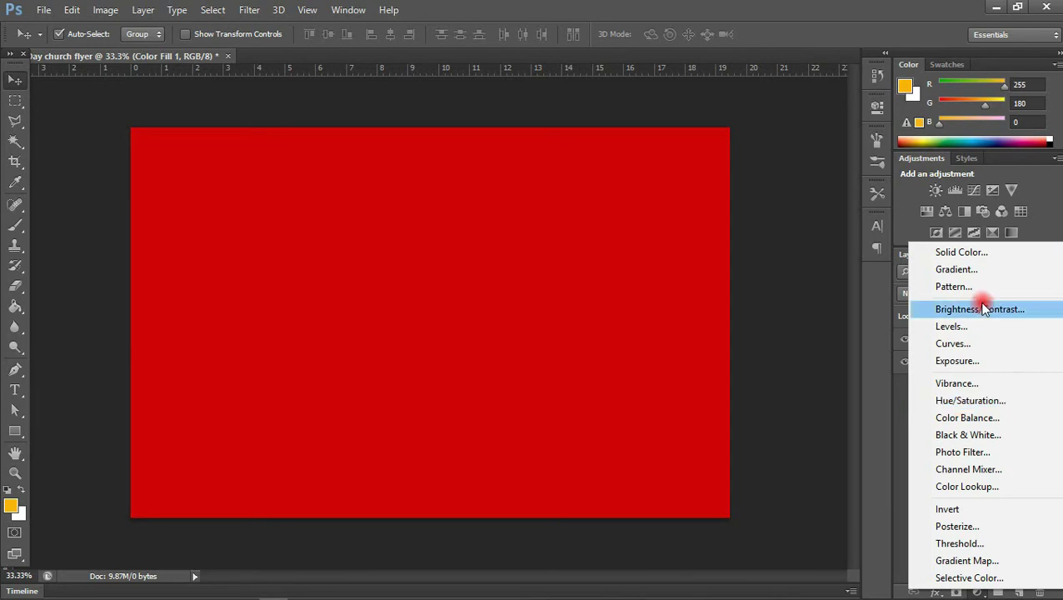
click(969, 271)
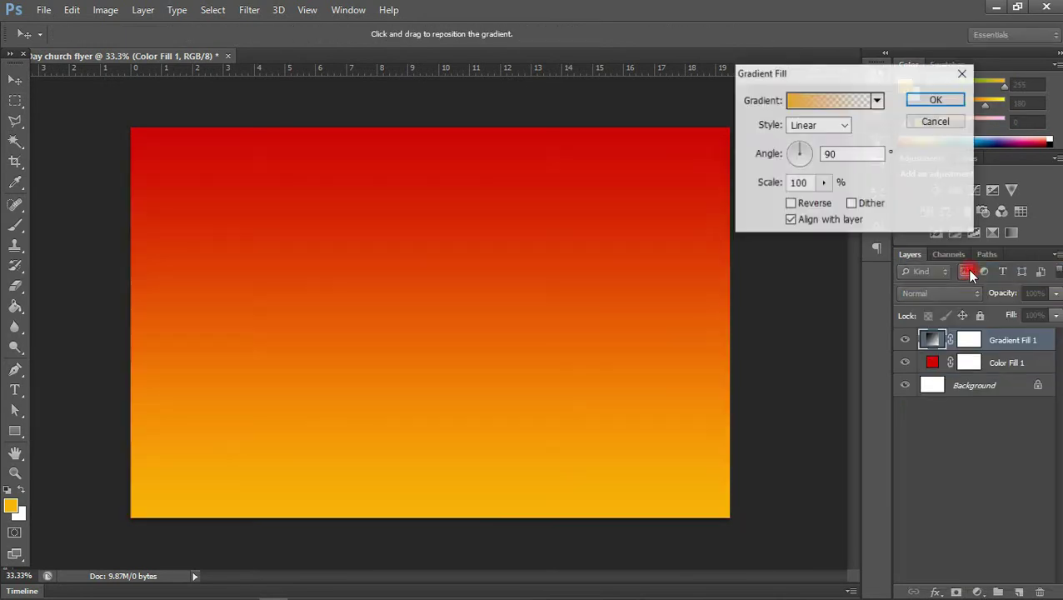
click(830, 103)
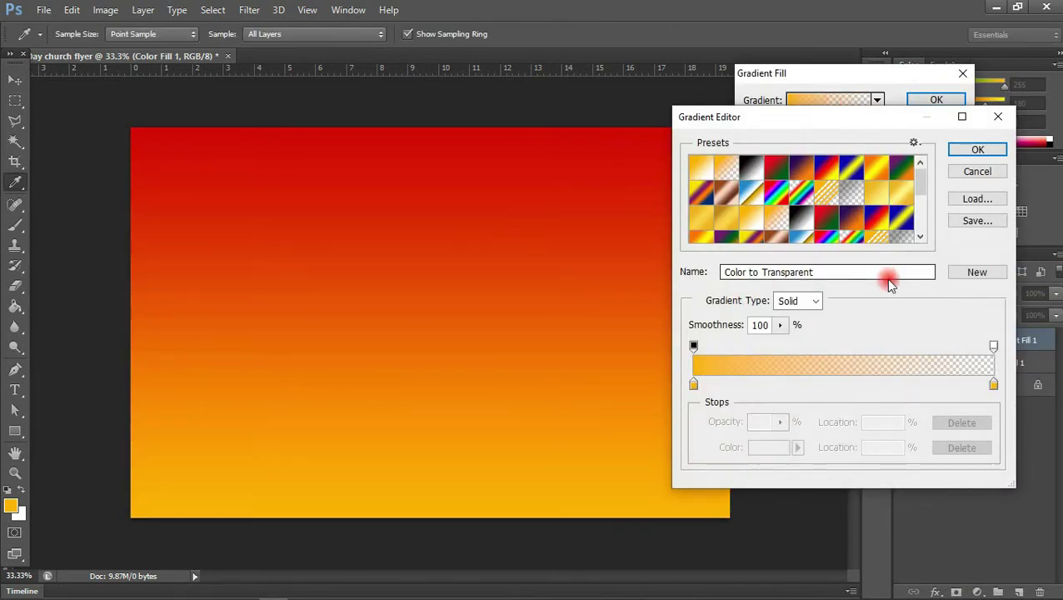
click(693, 384)
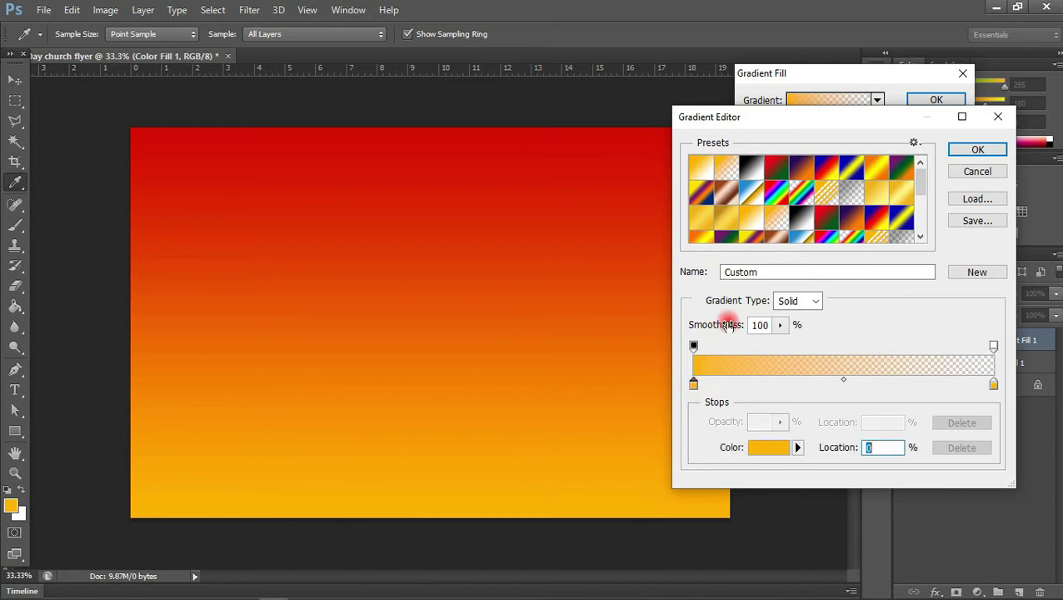
double_click(693, 383)
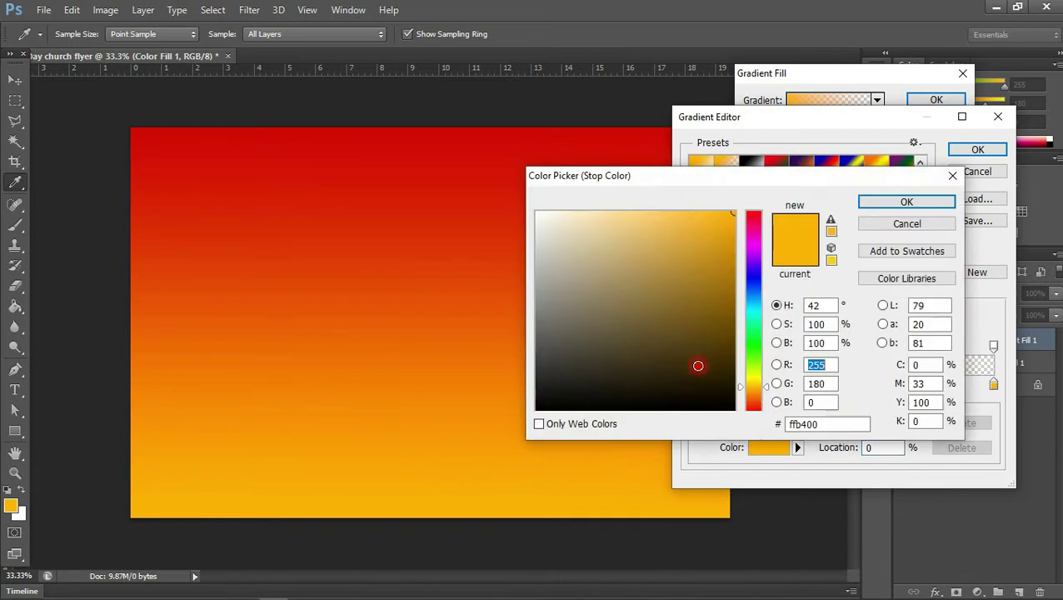
drag(758, 301, 754, 250)
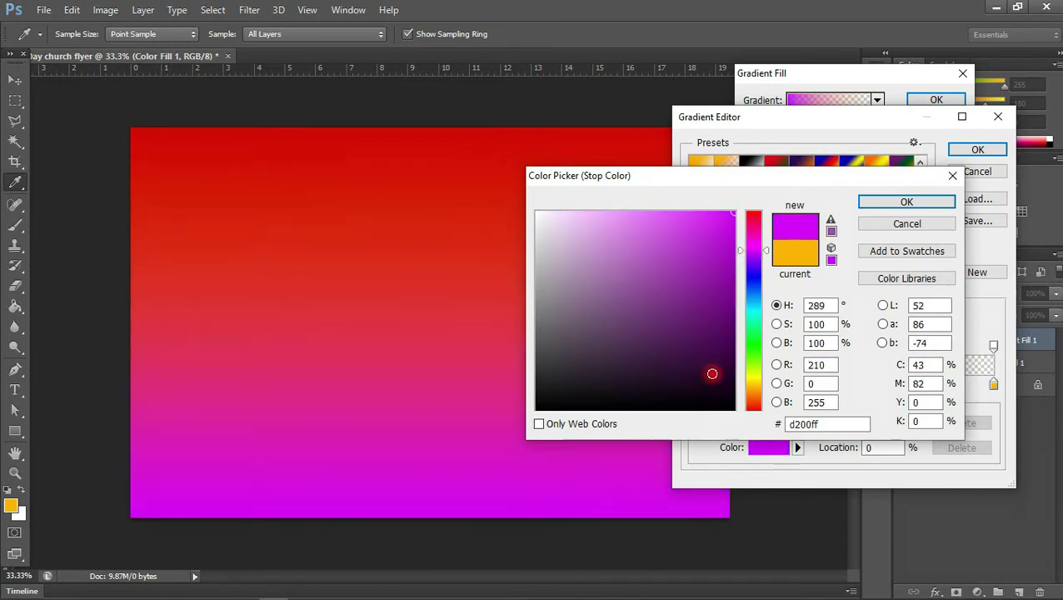
drag(726, 356, 729, 336)
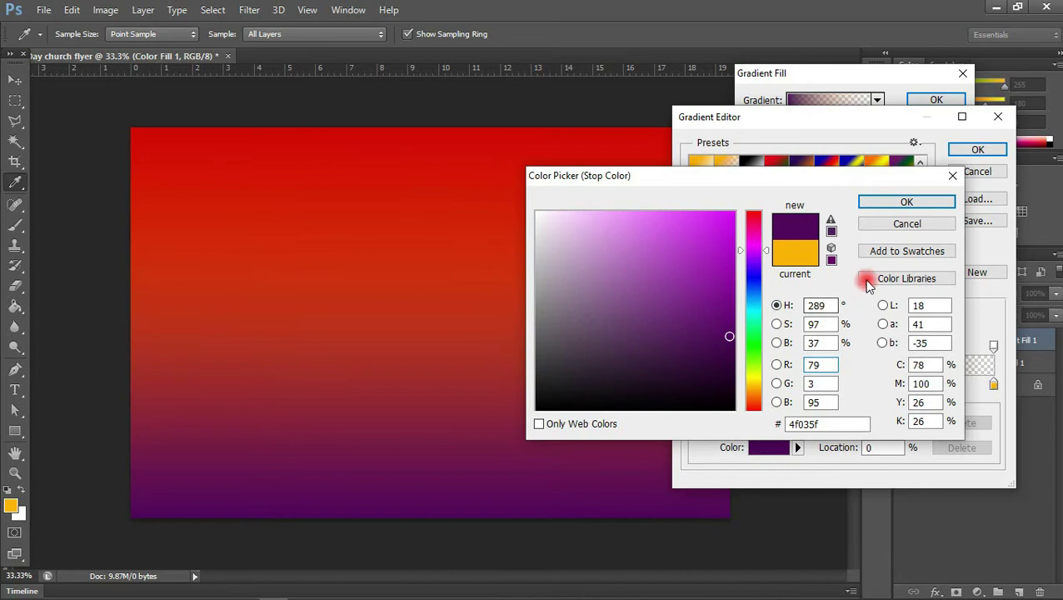
click(898, 206)
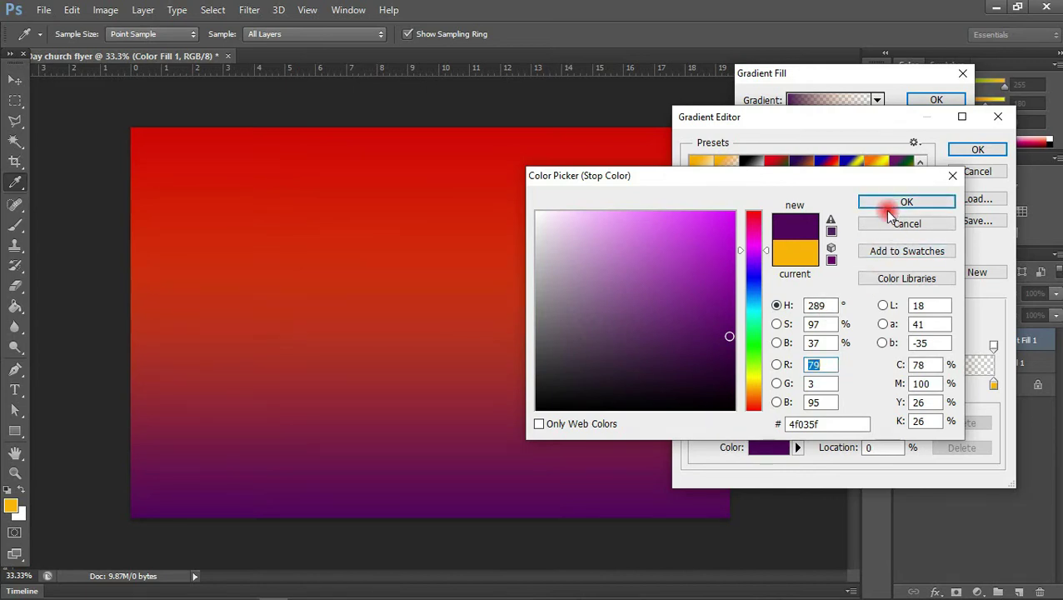
click(881, 210)
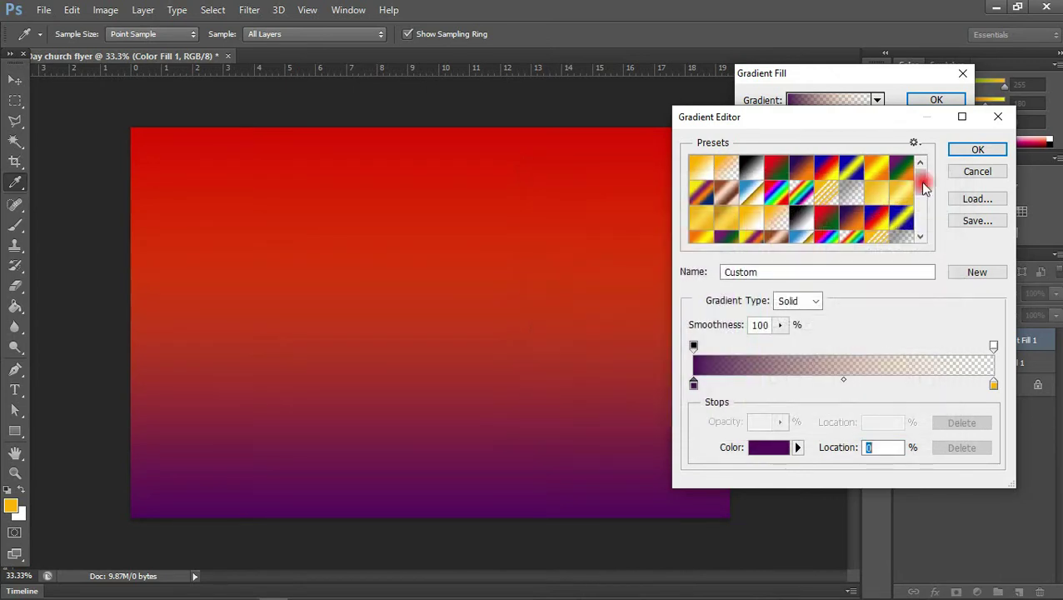
Step: Set the gradient's end color stop to bright red #ff0303
click(993, 385)
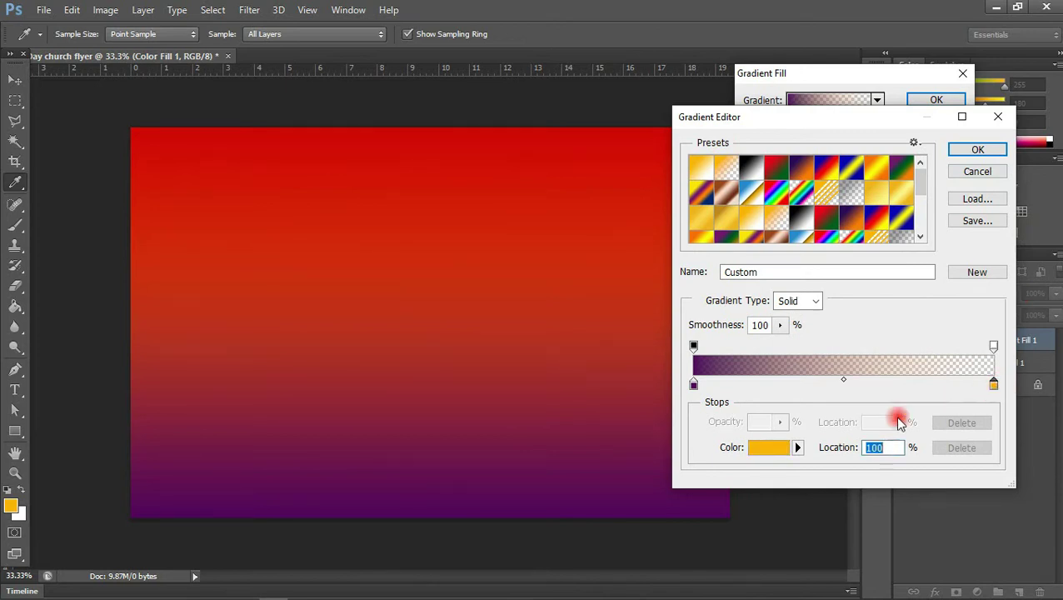
click(766, 447)
click(515, 180)
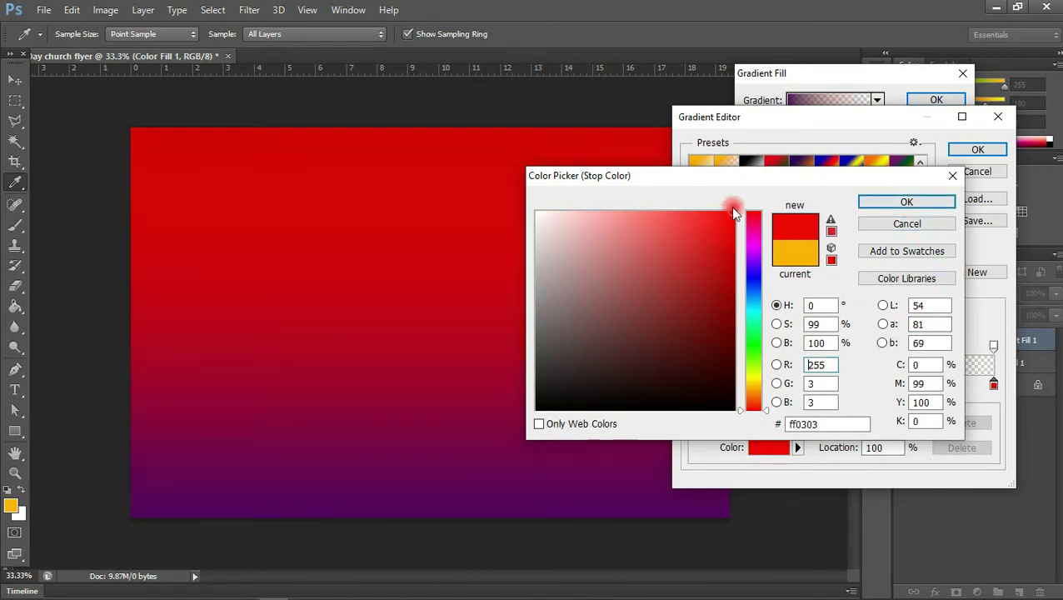
click(866, 203)
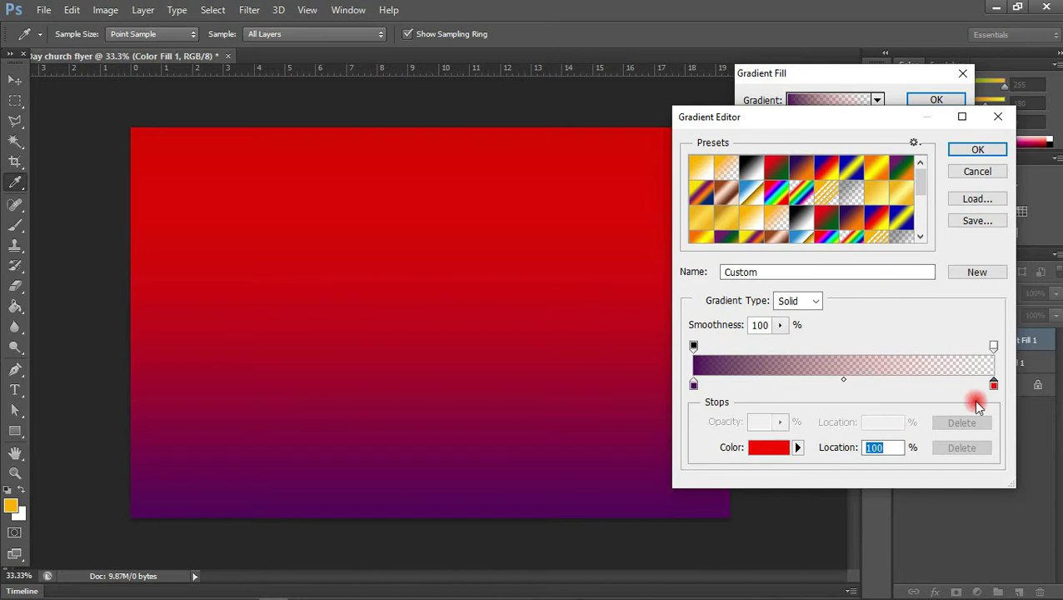
Step: Set the gradient's end opacity stop to 27% and apply the gradient fill, checking it with the red fill layer hidden and shown
click(994, 347)
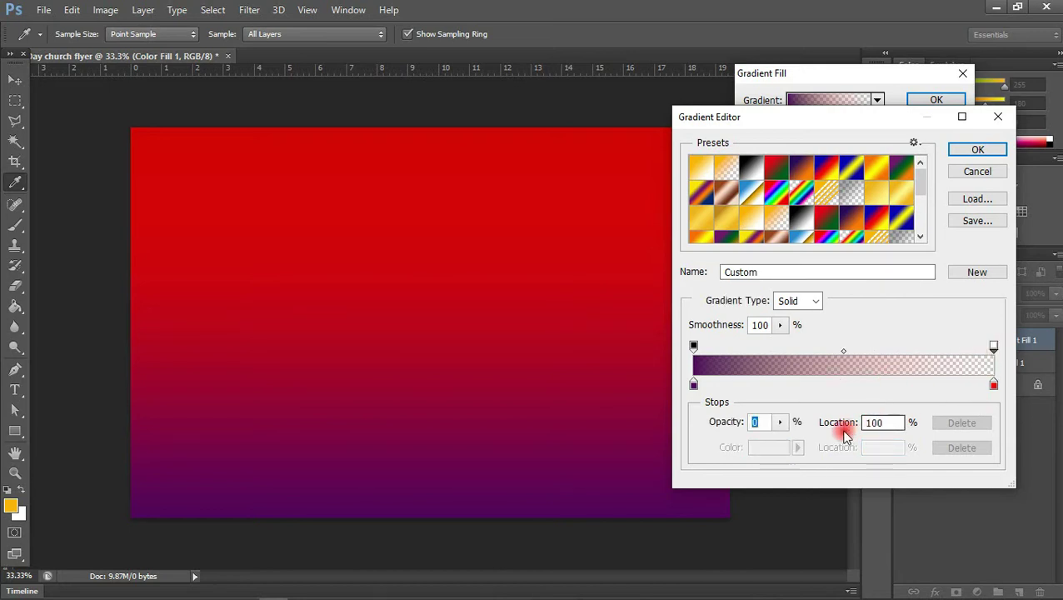
click(779, 422)
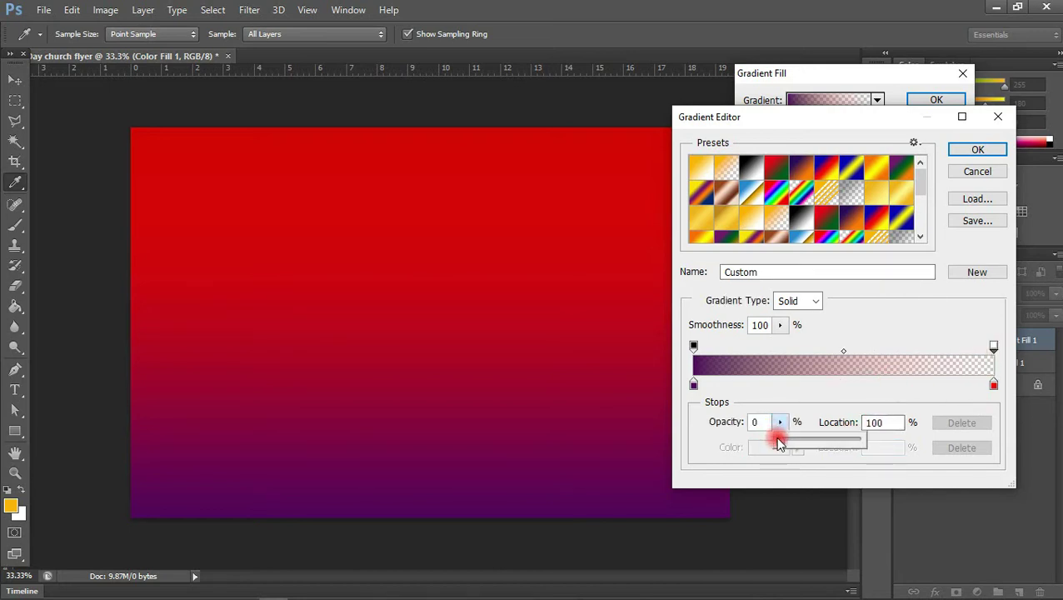
mouse_move(793, 442)
mouse_down()
mouse_move(821, 437)
mouse_move(798, 436)
mouse_up()
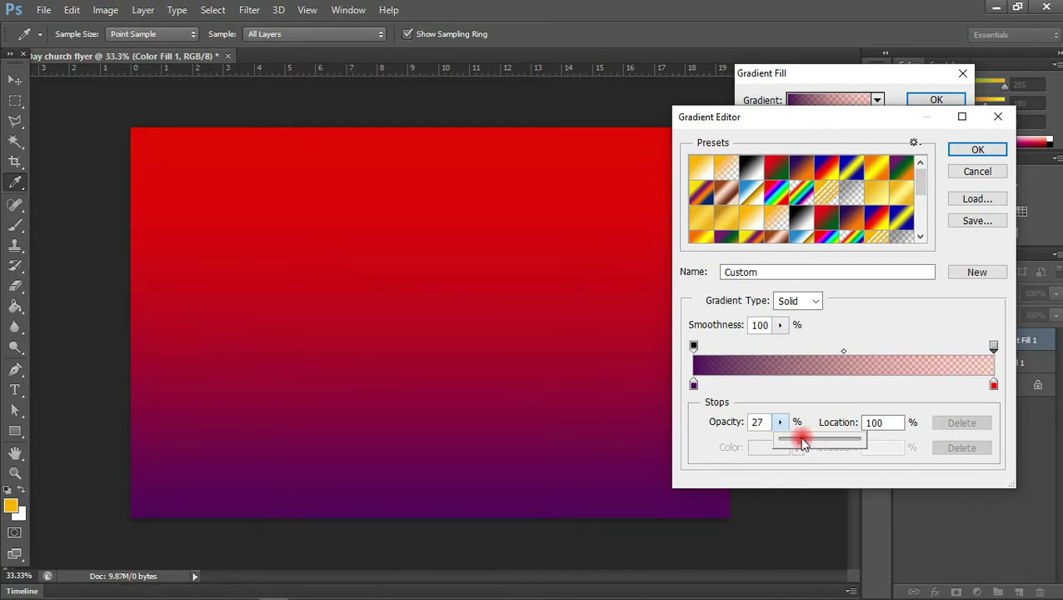
click(976, 151)
click(925, 99)
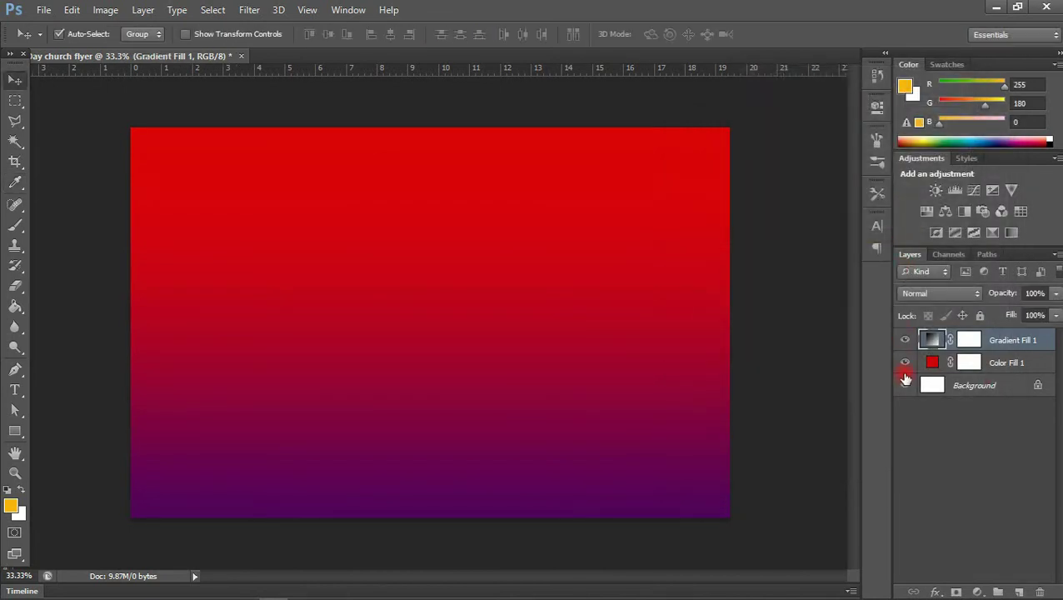
click(905, 364)
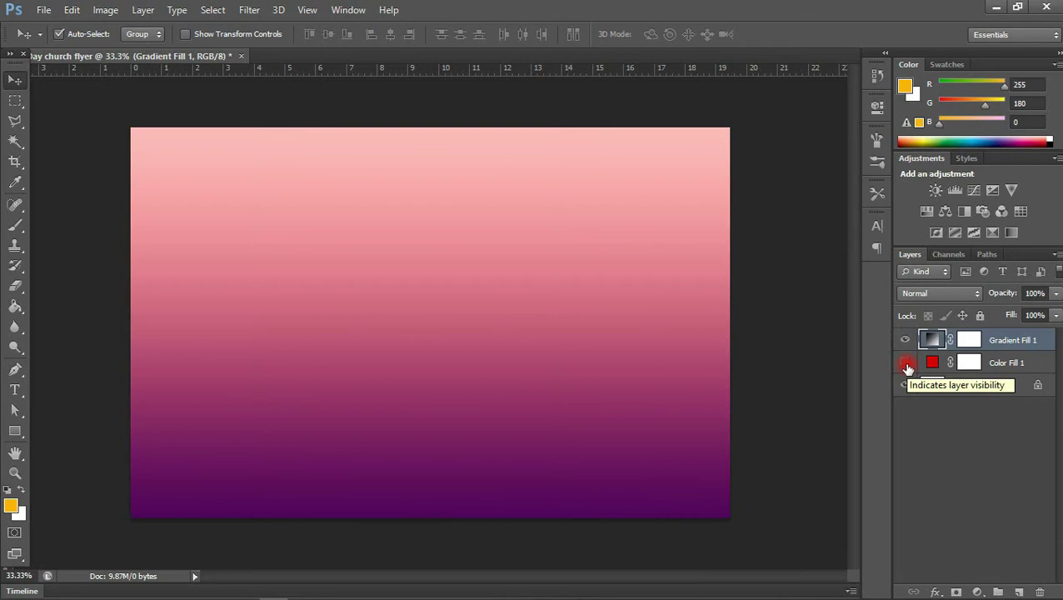
click(906, 364)
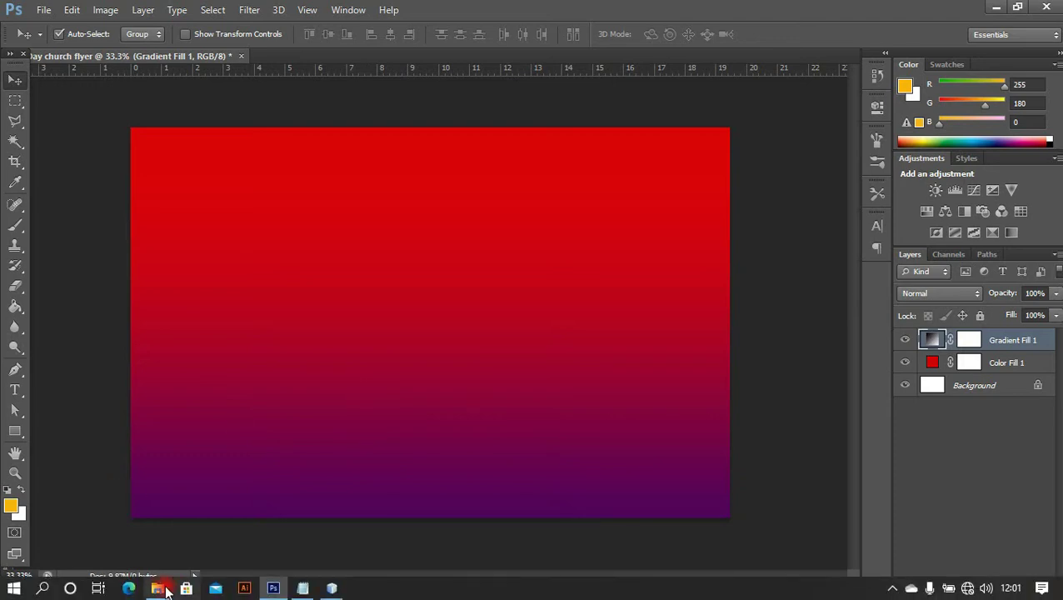
Step: Place the congration photo above the gradient, enlarge it to cover the canvas, and blend it in Overlay mode
click(157, 591)
drag(280, 219, 391, 329)
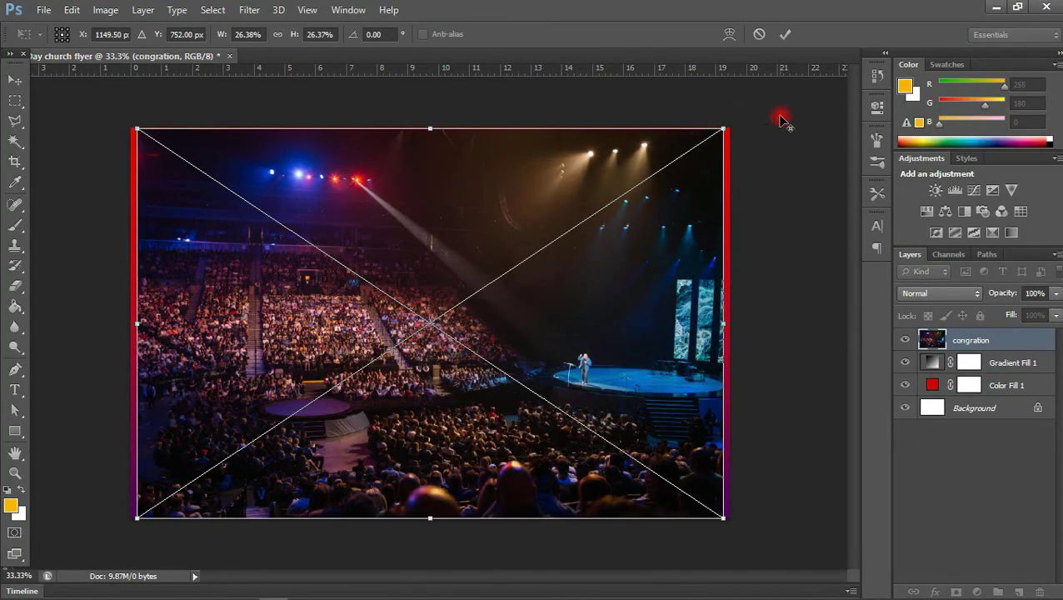
drag(725, 125, 776, 90)
key(Return)
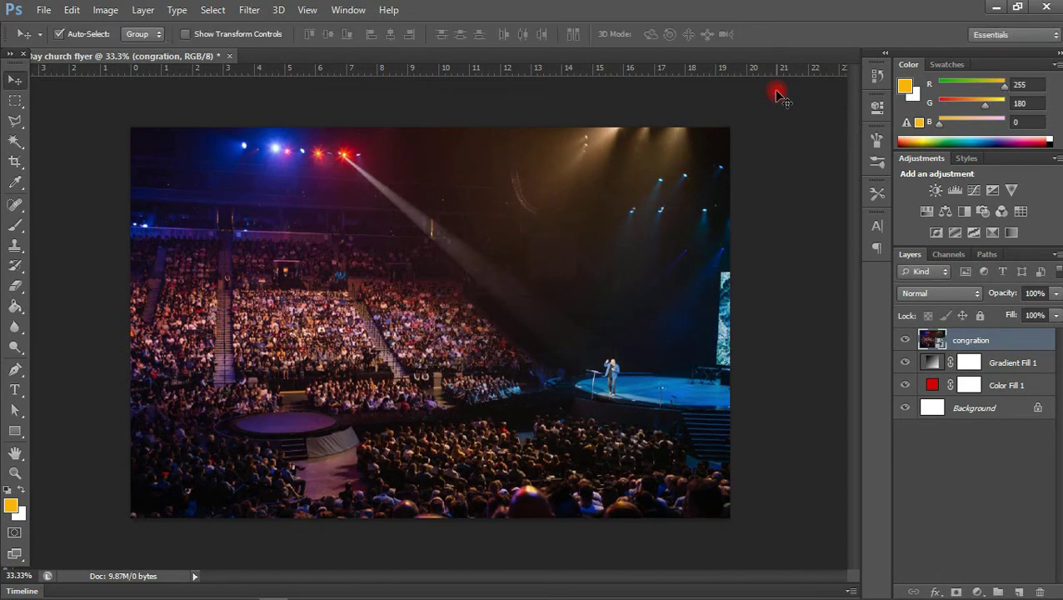
click(943, 294)
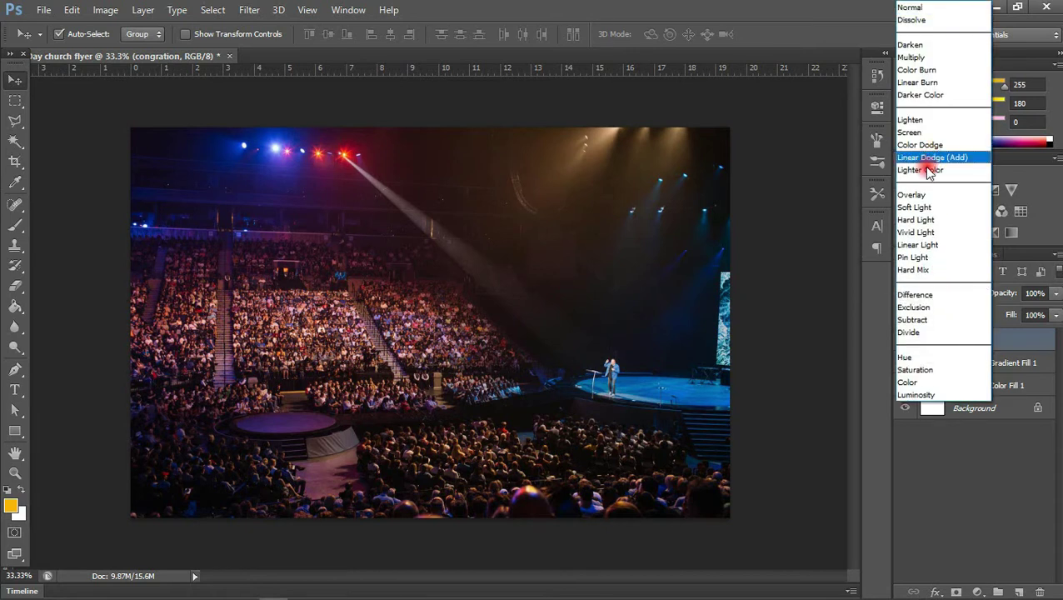
click(923, 195)
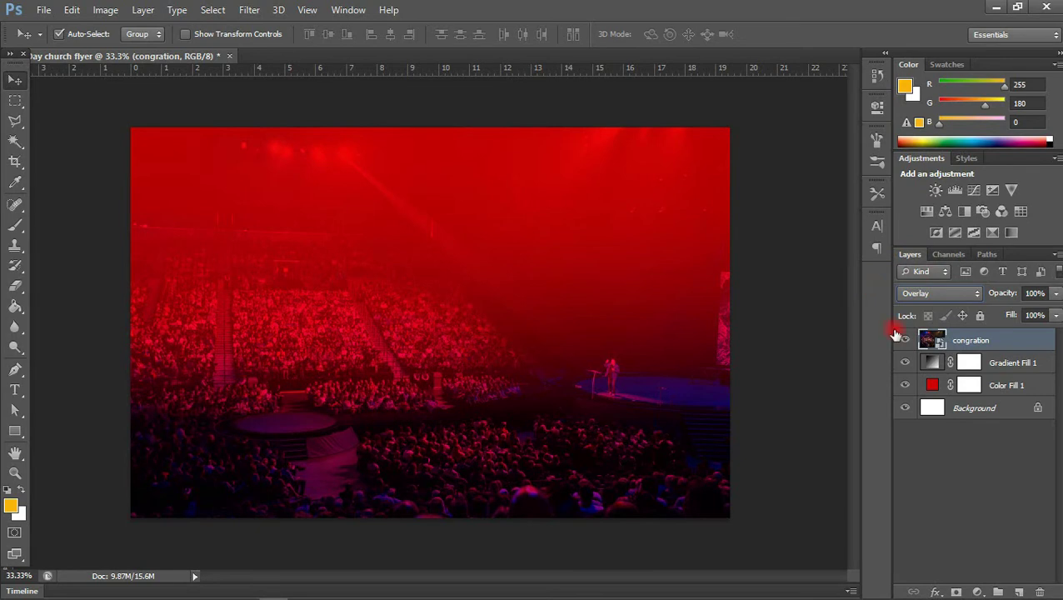
Step: Place the worship1 image above the congregation photo, scaled to about 52% and shifted slightly upward to cover the canvas
mouse_move(244, 587)
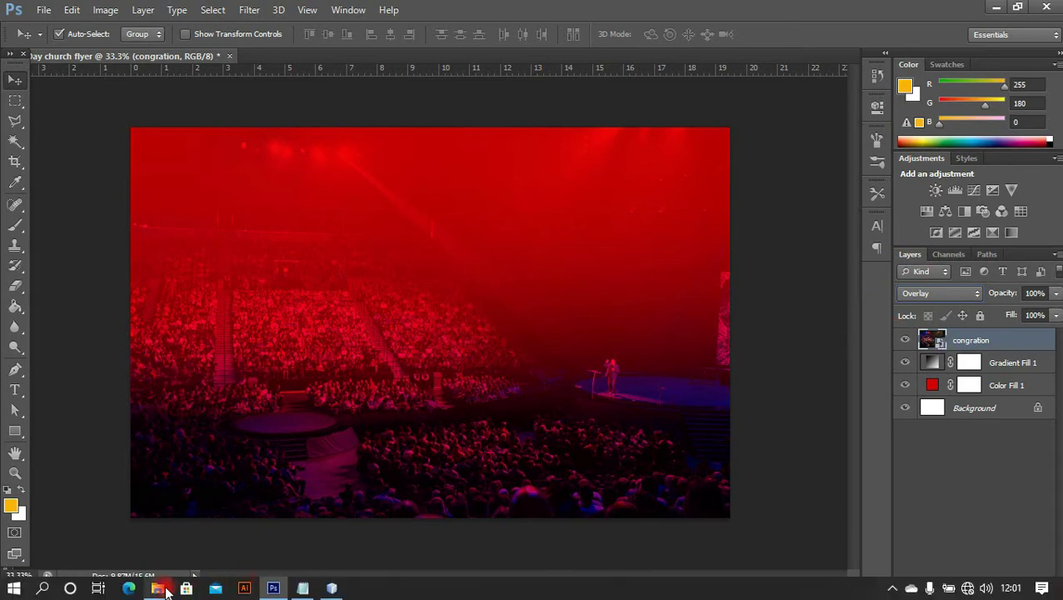
click(164, 589)
drag(426, 216, 405, 366)
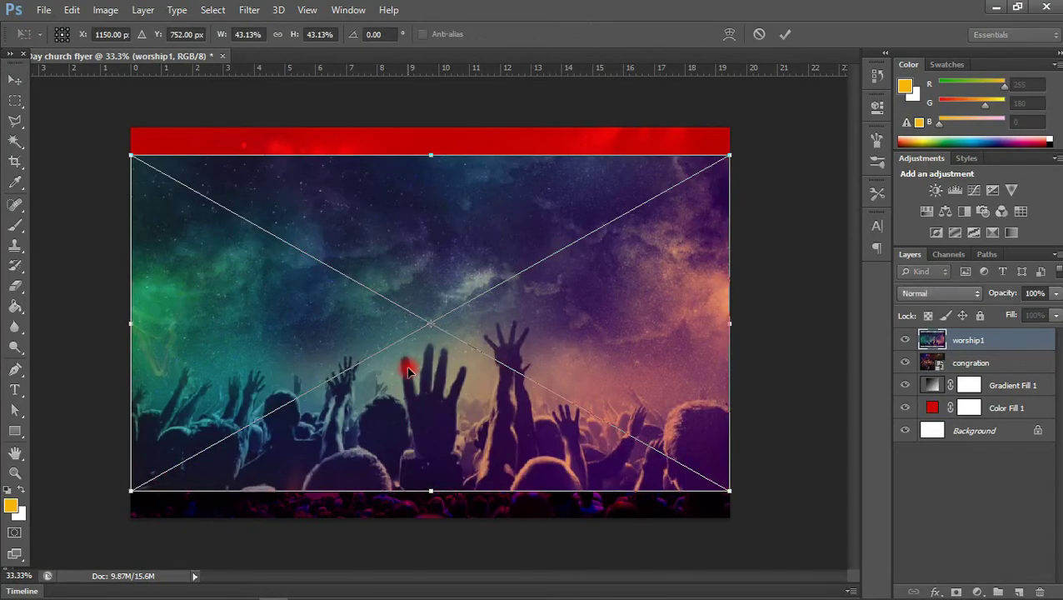
drag(730, 154, 794, 106)
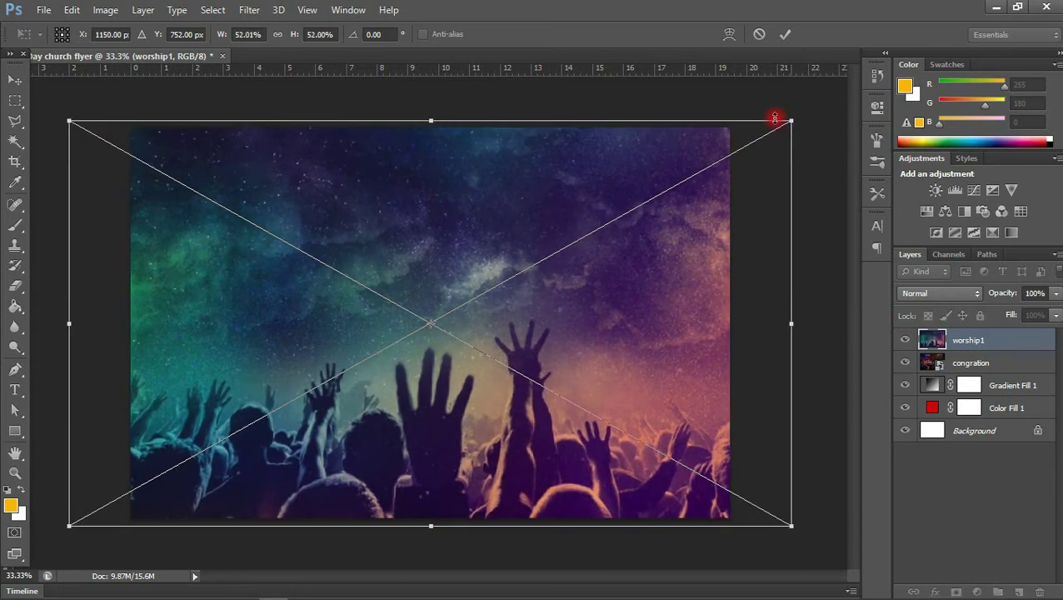
drag(717, 191, 718, 182)
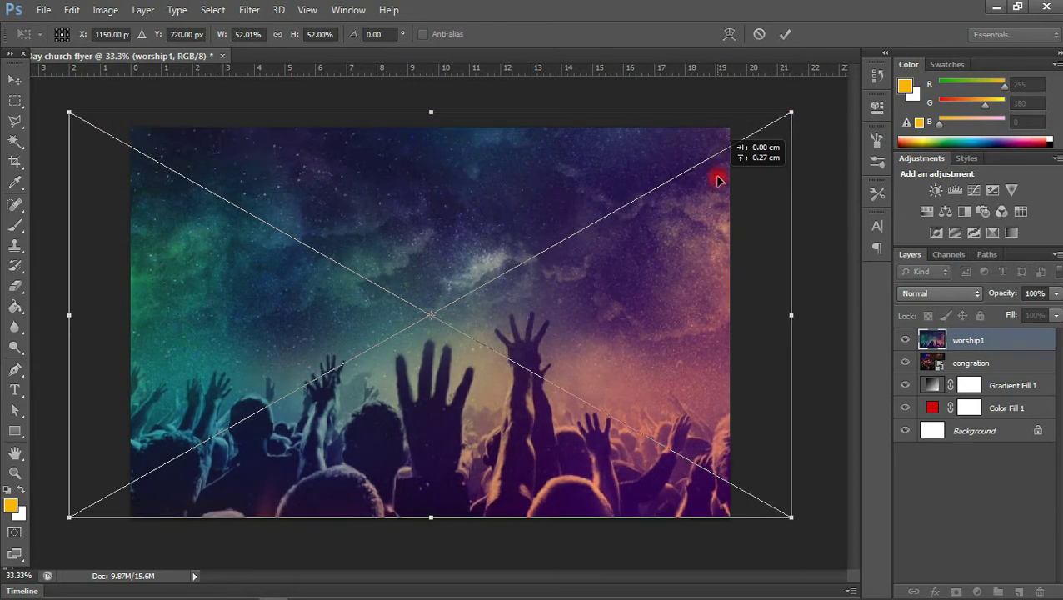
key(Return)
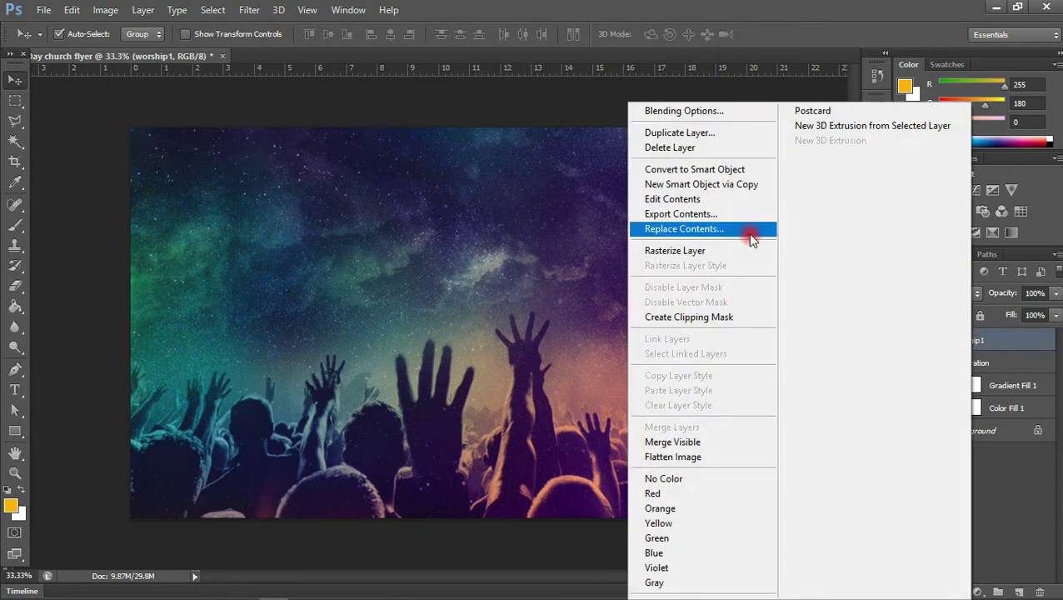
Step: Rasterize the worship1 layer and erase its lower crowd area with a 900 px eraser at 0% hardness
click(710, 249)
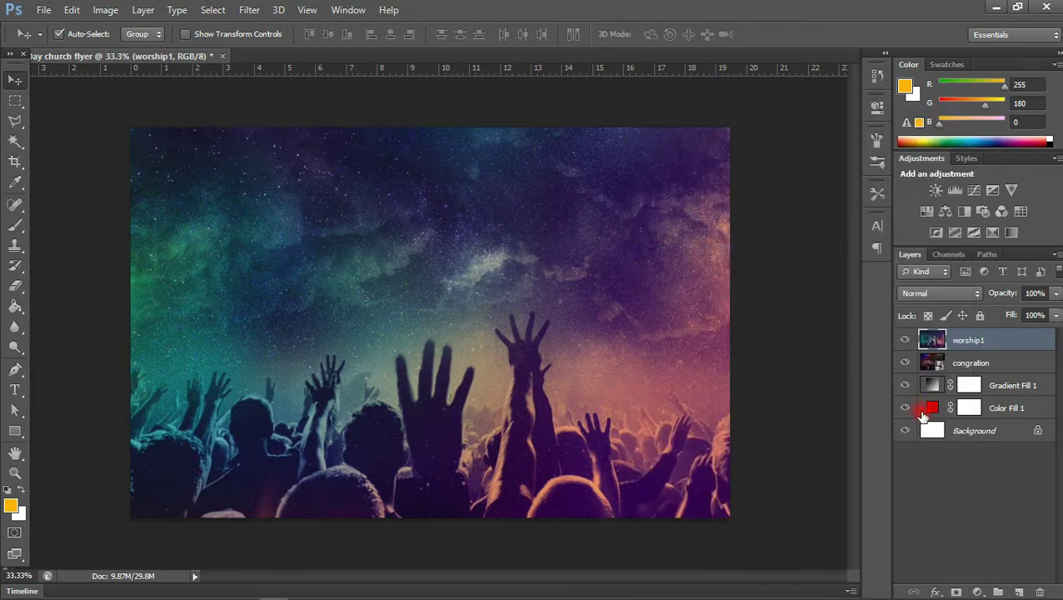
click(19, 284)
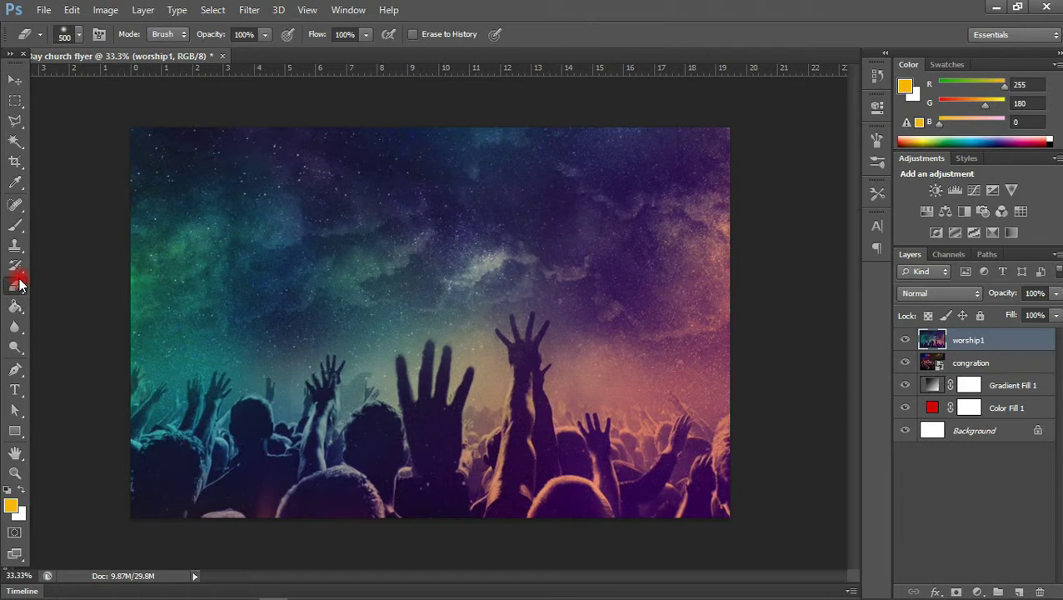
click(59, 287)
click(78, 34)
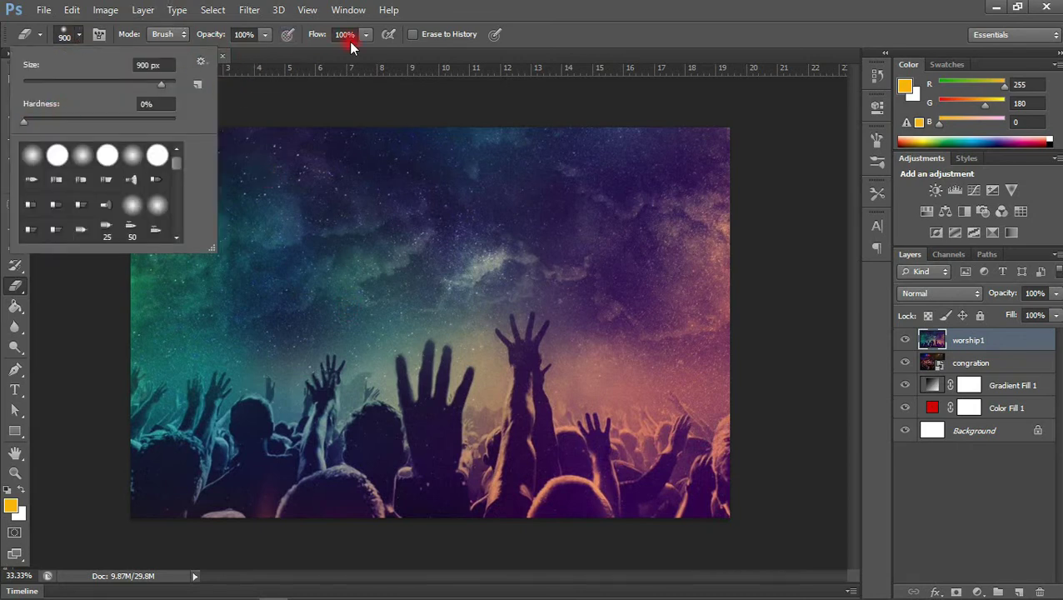
click(750, 482)
mouse_move(749, 481)
mouse_down()
mouse_move(568, 505)
mouse_move(439, 490)
mouse_move(569, 469)
mouse_move(546, 429)
mouse_up()
mouse_move(468, 348)
mouse_down()
mouse_move(581, 430)
mouse_move(609, 410)
mouse_move(341, 325)
mouse_move(200, 466)
mouse_move(67, 403)
mouse_move(62, 361)
mouse_move(189, 346)
mouse_move(540, 382)
mouse_move(631, 342)
mouse_move(83, 388)
mouse_up()
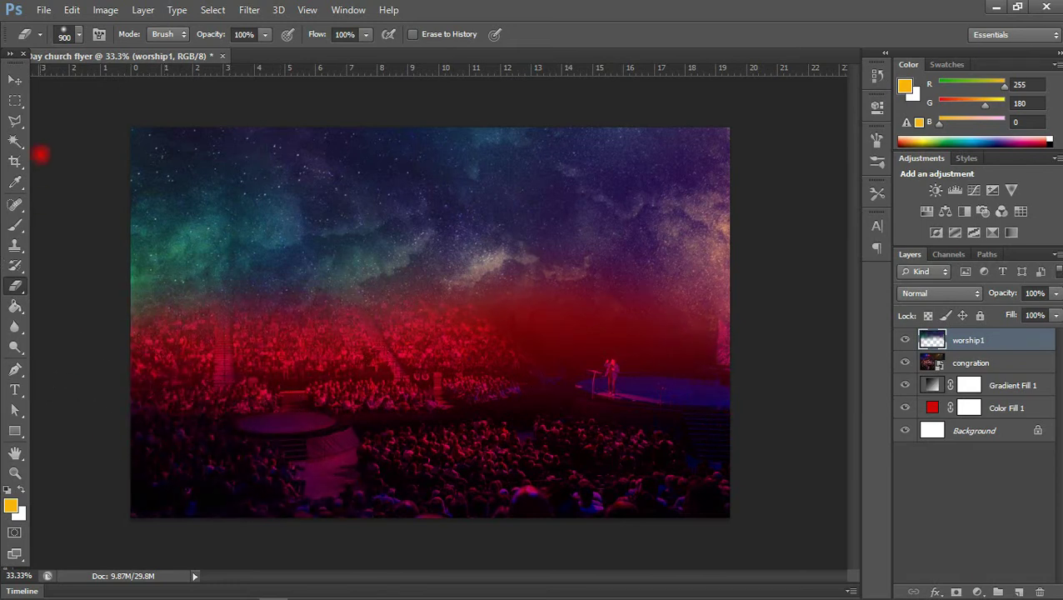
Step: Set the worship1 layer's blend mode to Overlay
click(15, 81)
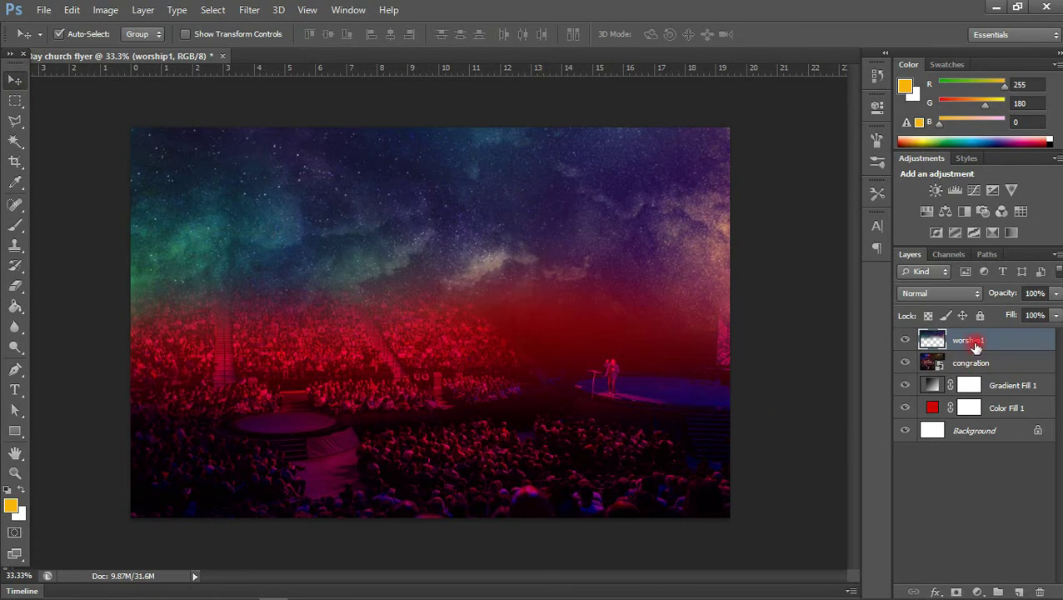
click(925, 294)
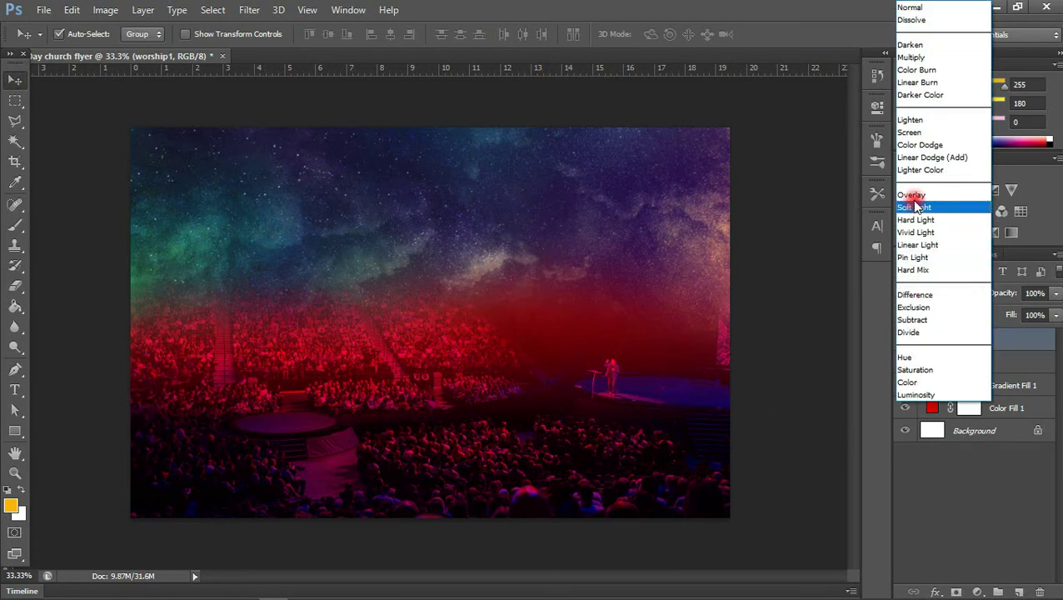
click(914, 193)
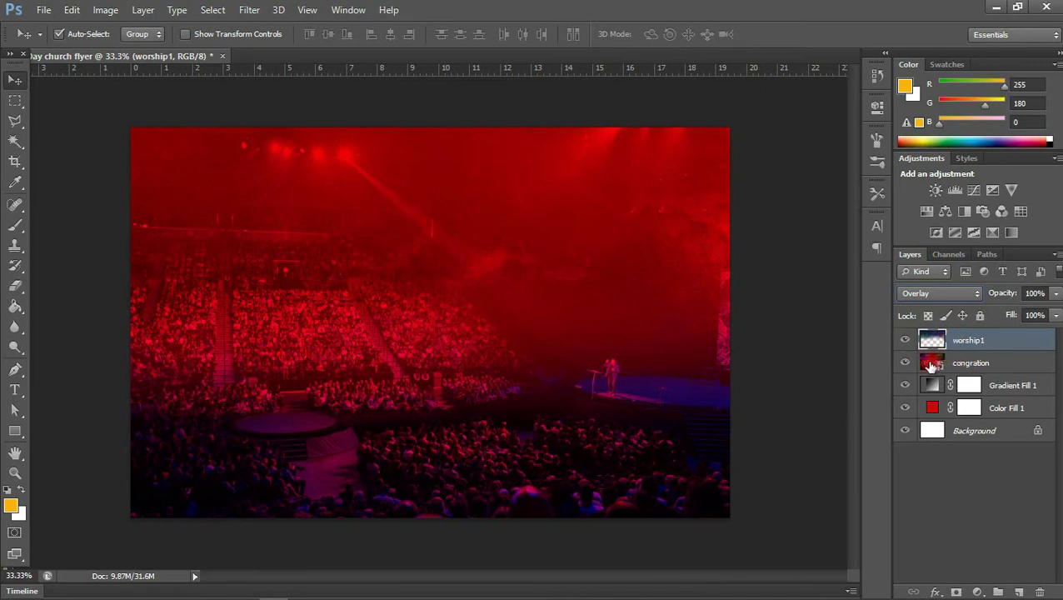
Step: Adjust the congration layer's opacity to about 99% and reselect the worship1 layer
click(930, 367)
drag(1055, 294, 1050, 316)
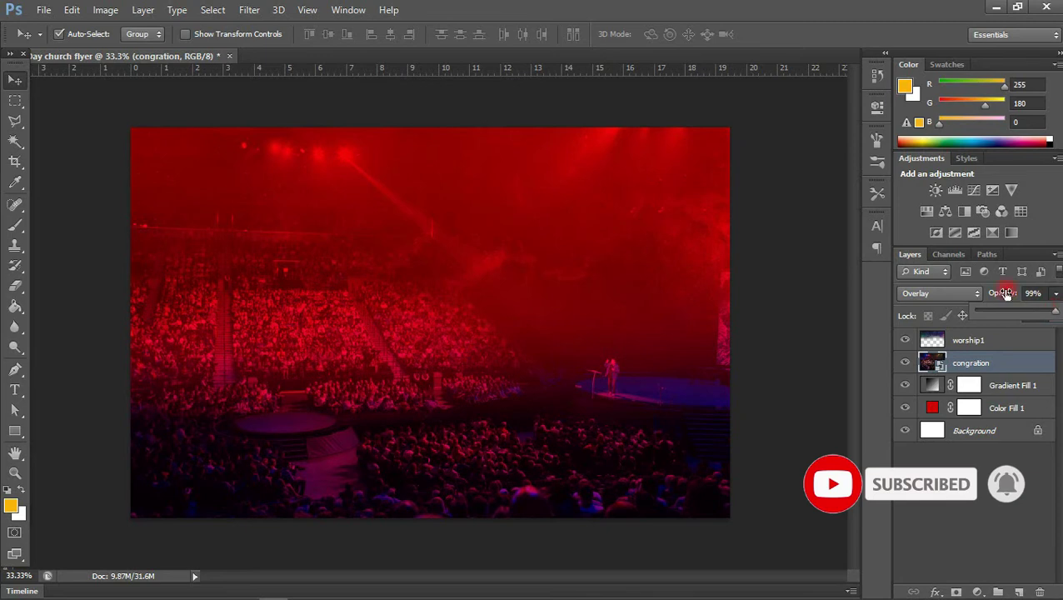
click(1056, 294)
click(937, 337)
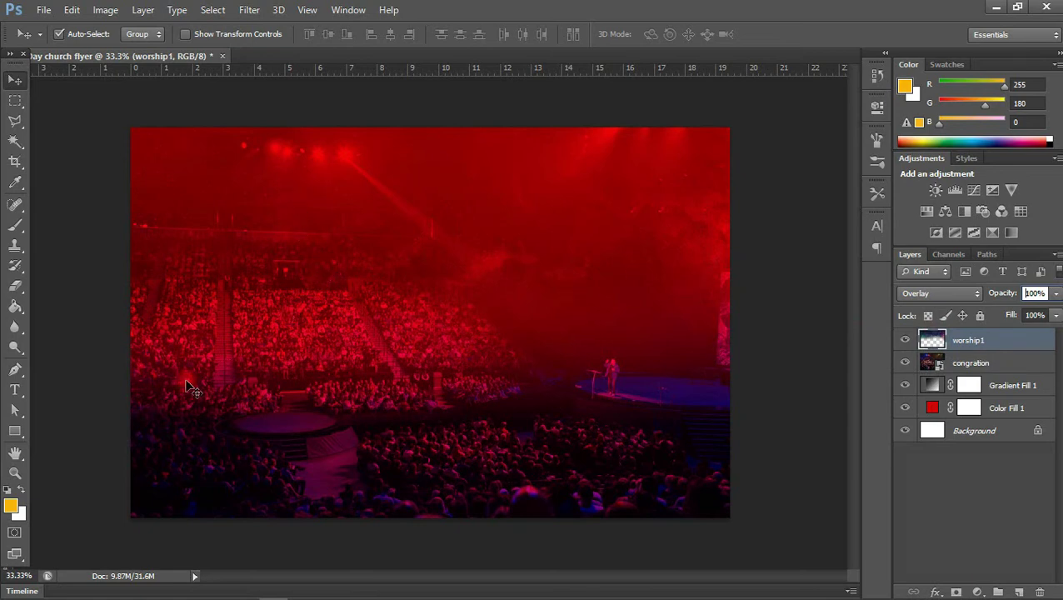
Step: Draw a circle about 534 px in diameter over the audience, left of the canvas centre, with the Ellipse Tool
click(13, 430)
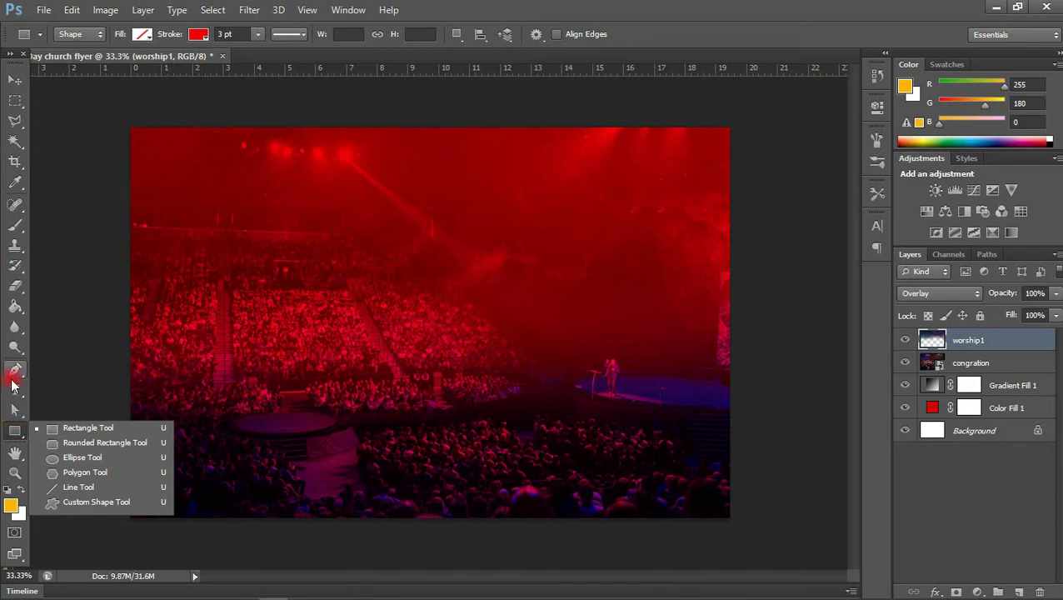
click(63, 454)
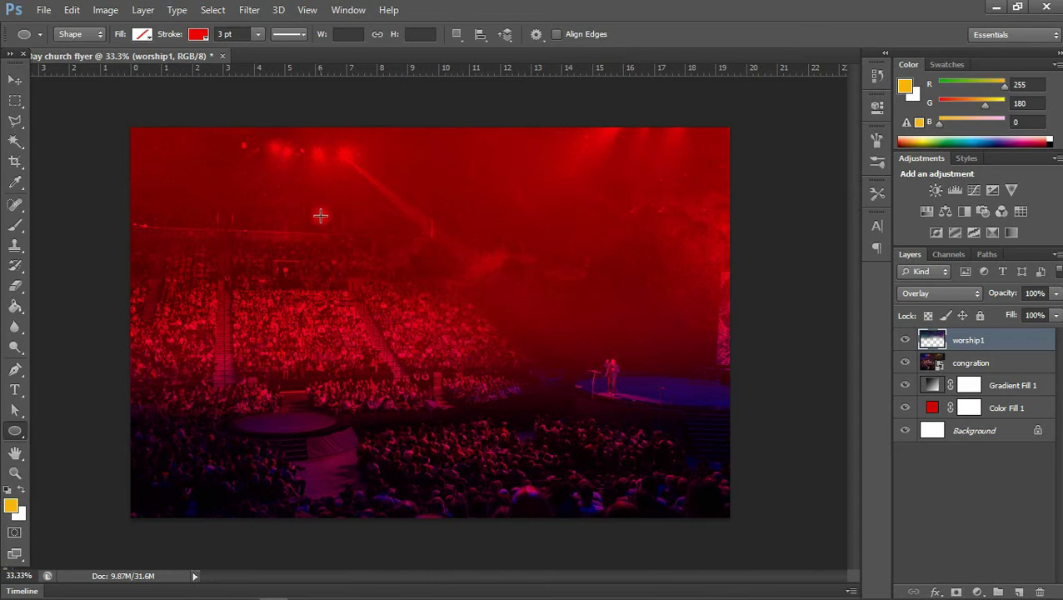
mouse_move(321, 216)
mouse_down()
mouse_move(388, 295)
mouse_move(468, 353)
mouse_up()
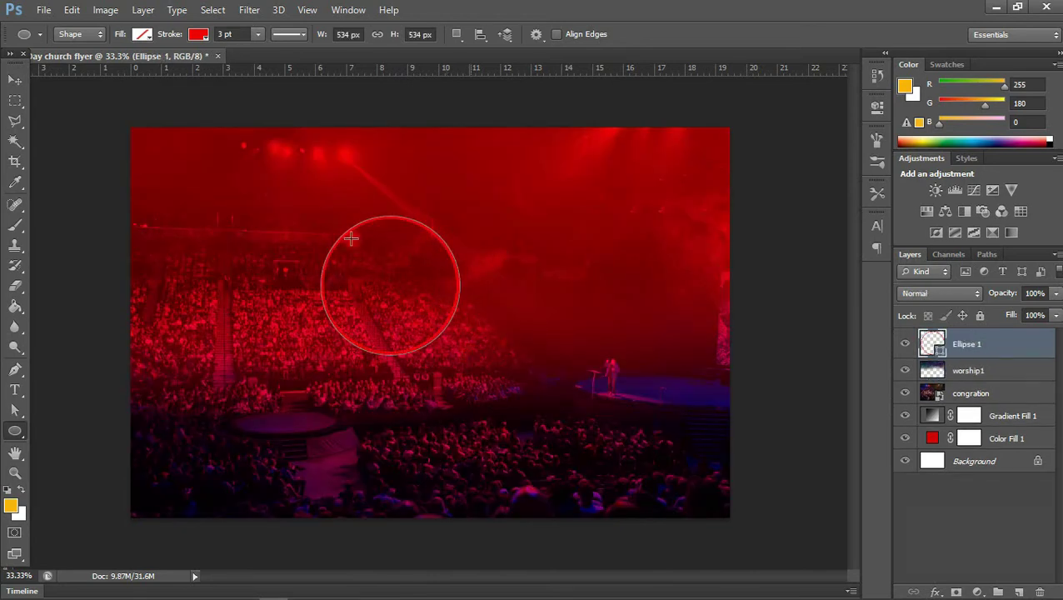
Step: Give the circle a white fill with no stroke and move it slightly up and to the left
click(198, 36)
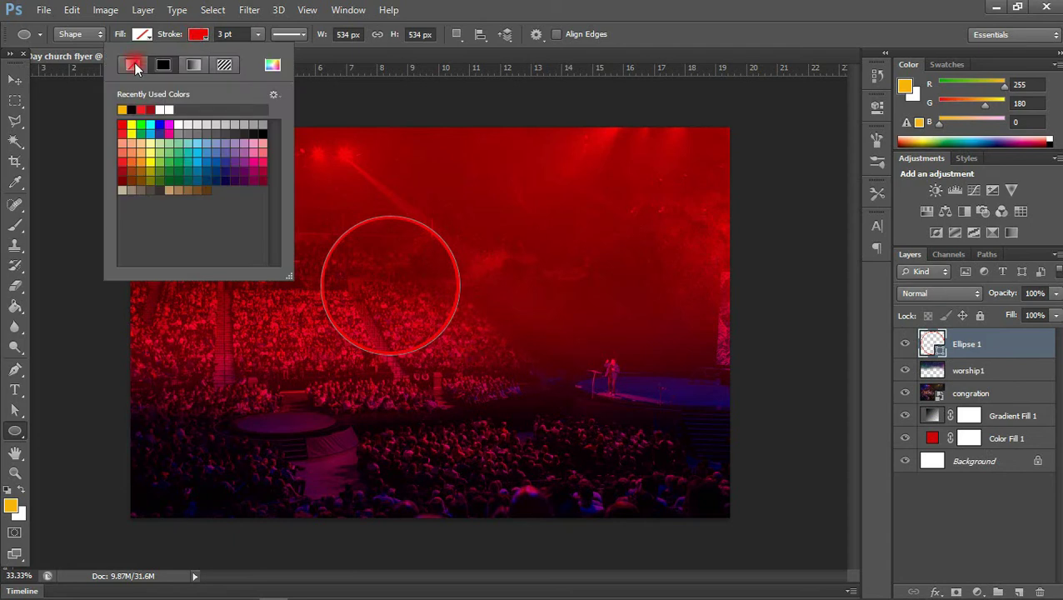
click(134, 65)
click(143, 37)
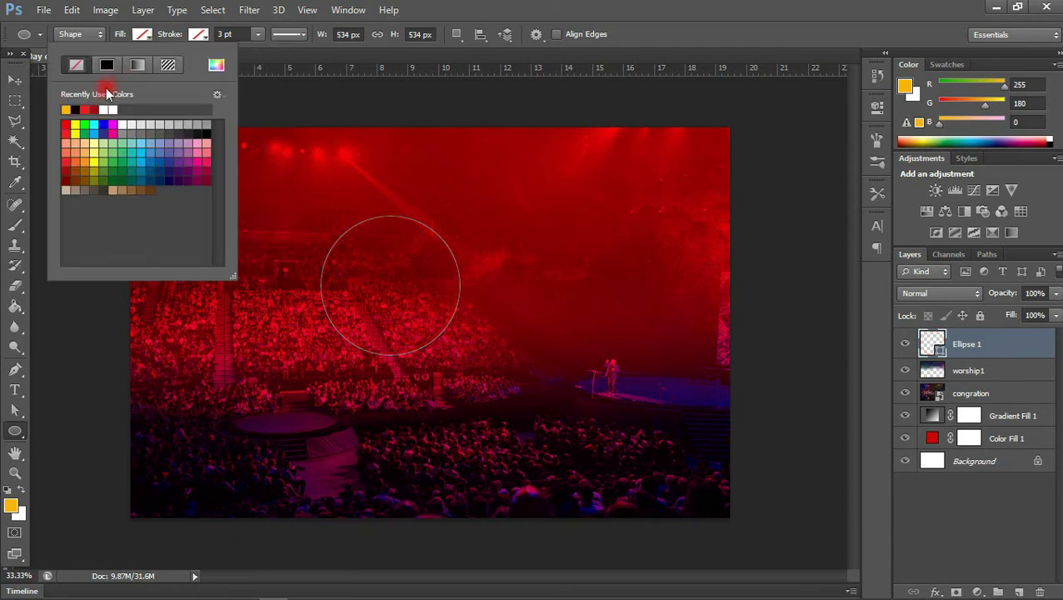
click(111, 108)
click(15, 79)
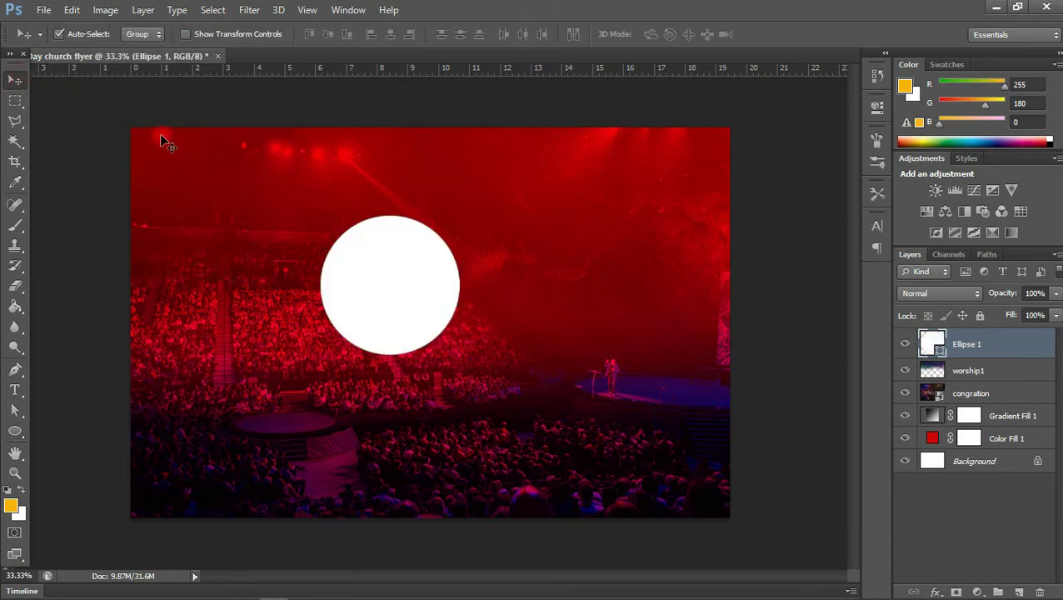
drag(406, 272, 357, 254)
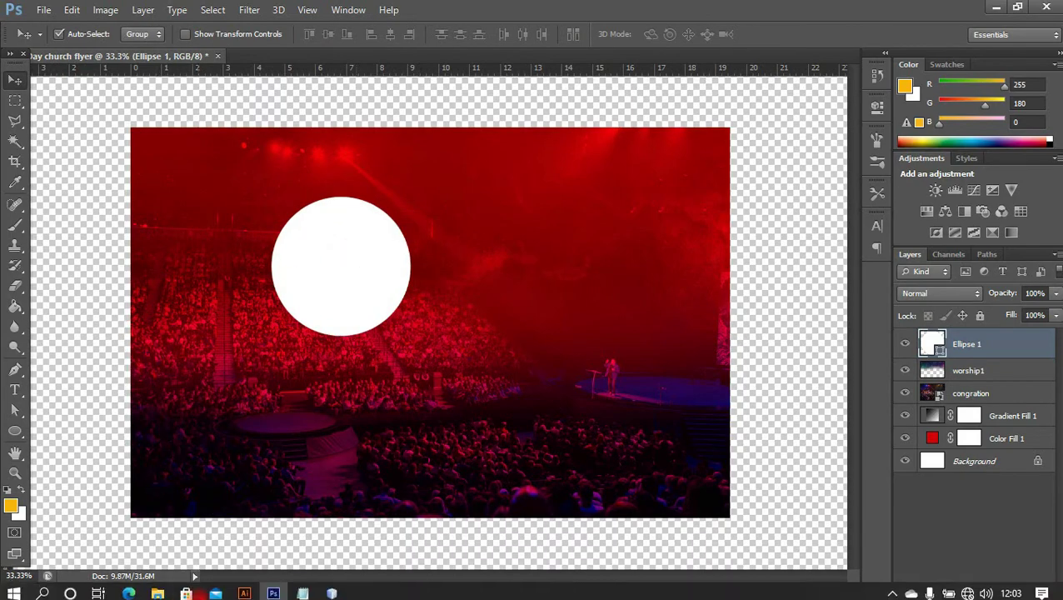
Step: Place the church-download logo, scale it down to about 9.13%, and centre it inside the white circle
click(156, 589)
drag(202, 218, 335, 308)
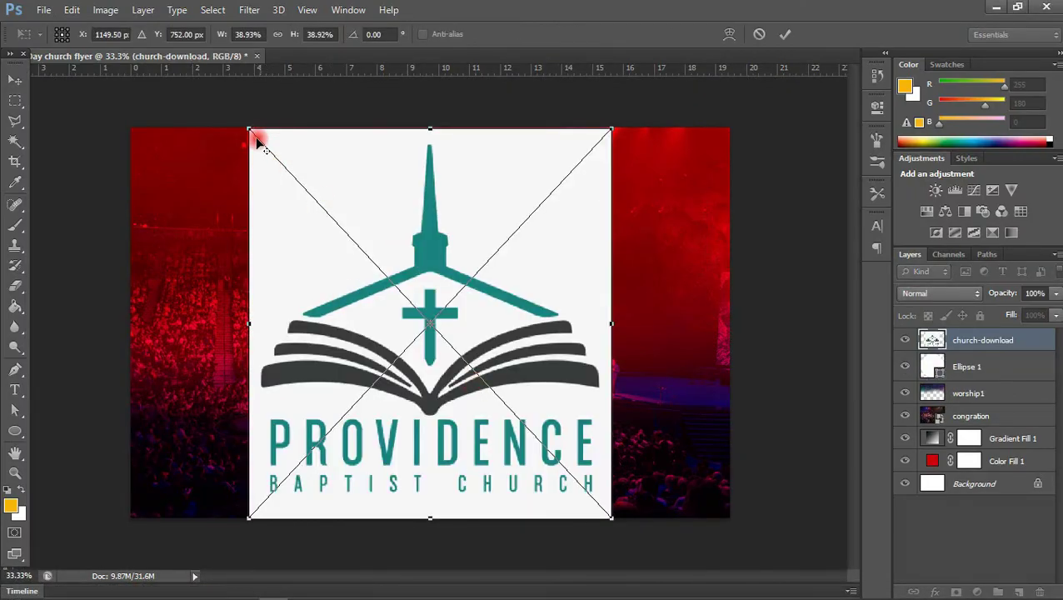
drag(248, 129, 342, 243)
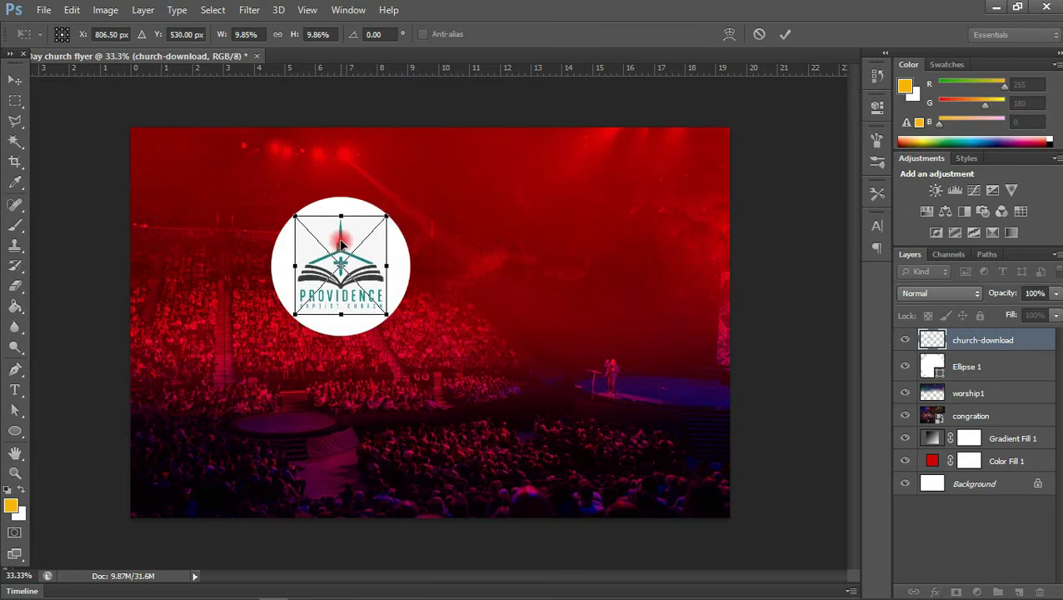
drag(294, 214, 298, 220)
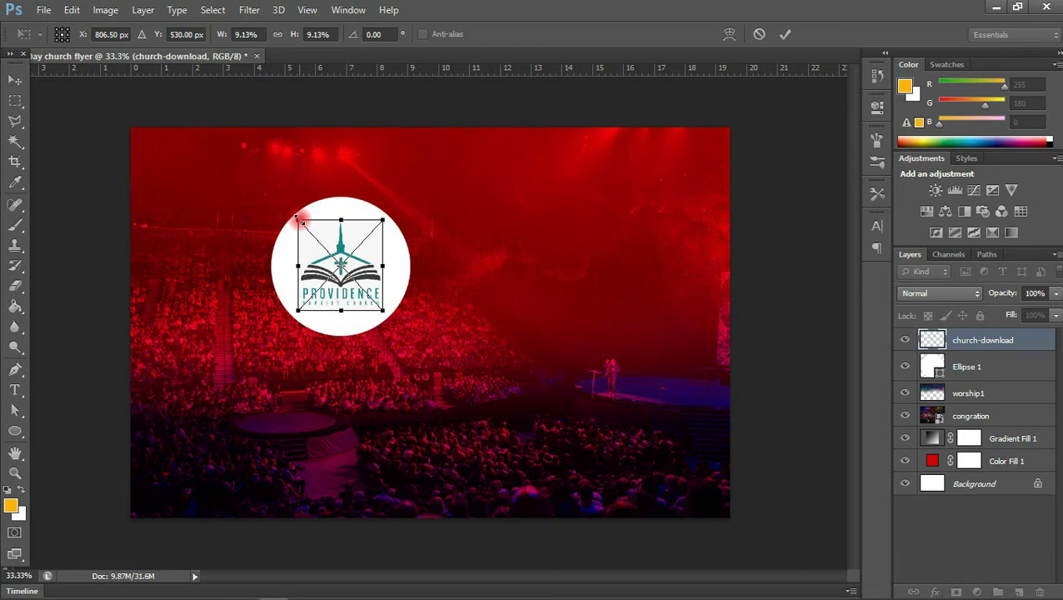
key(Return)
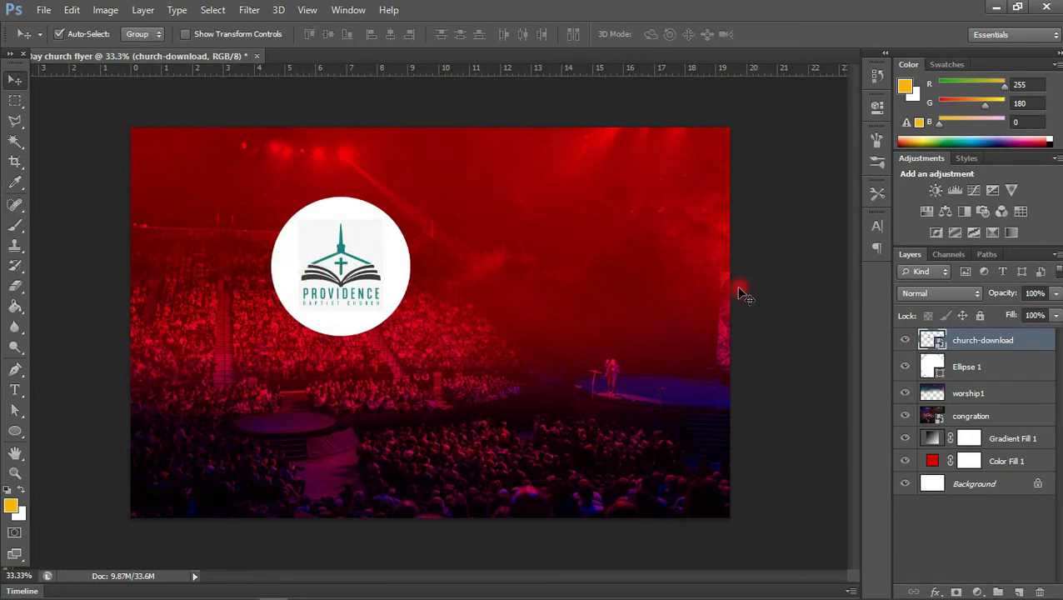
Step: Match the circle's fill to the logo background by sampling its off-white color #f7f7f7
double_click(940, 375)
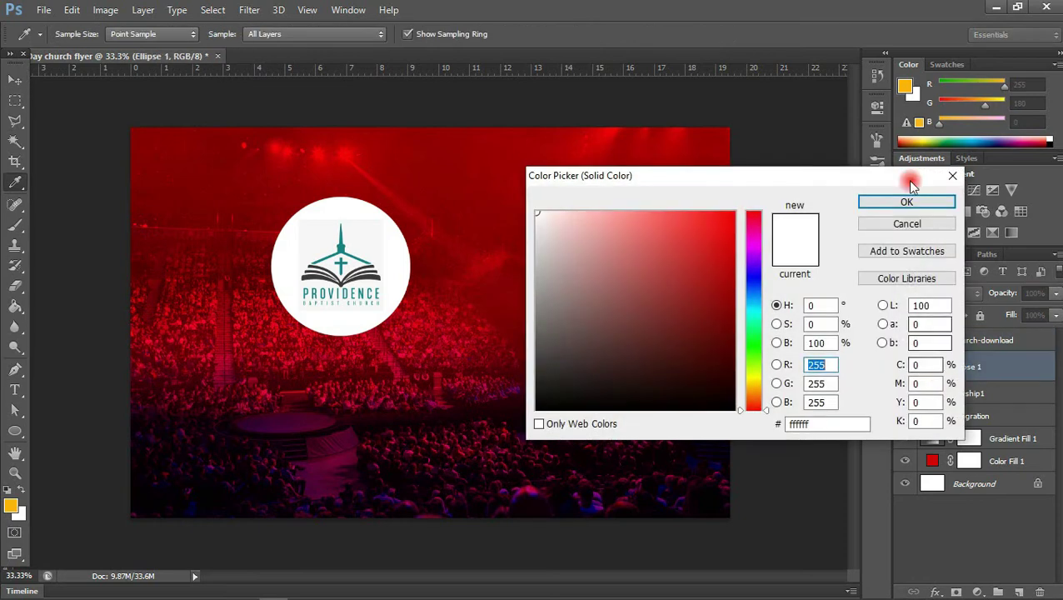
click(908, 206)
drag(940, 346, 943, 379)
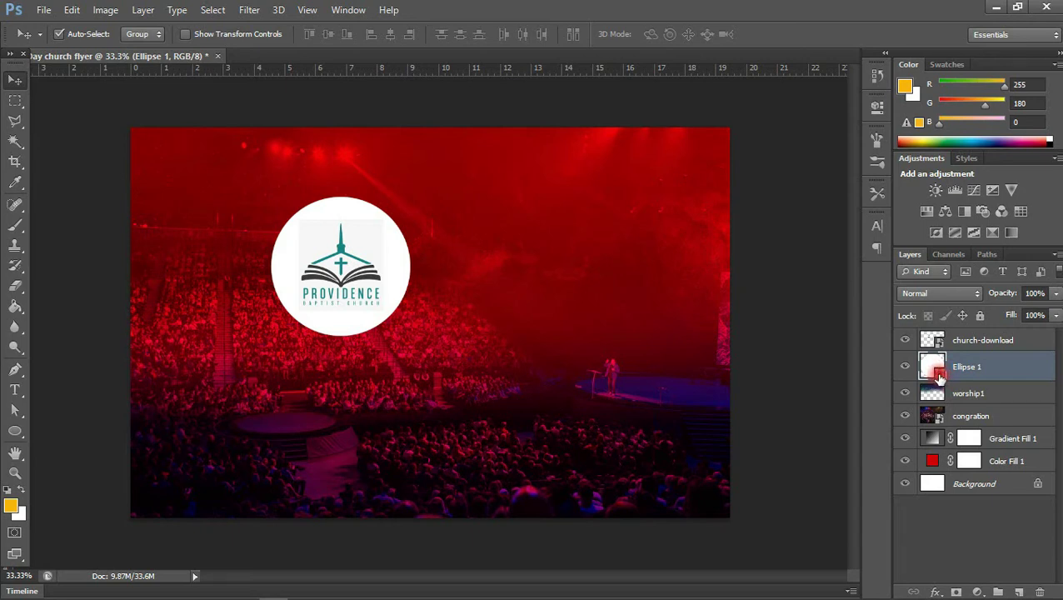
double_click(941, 375)
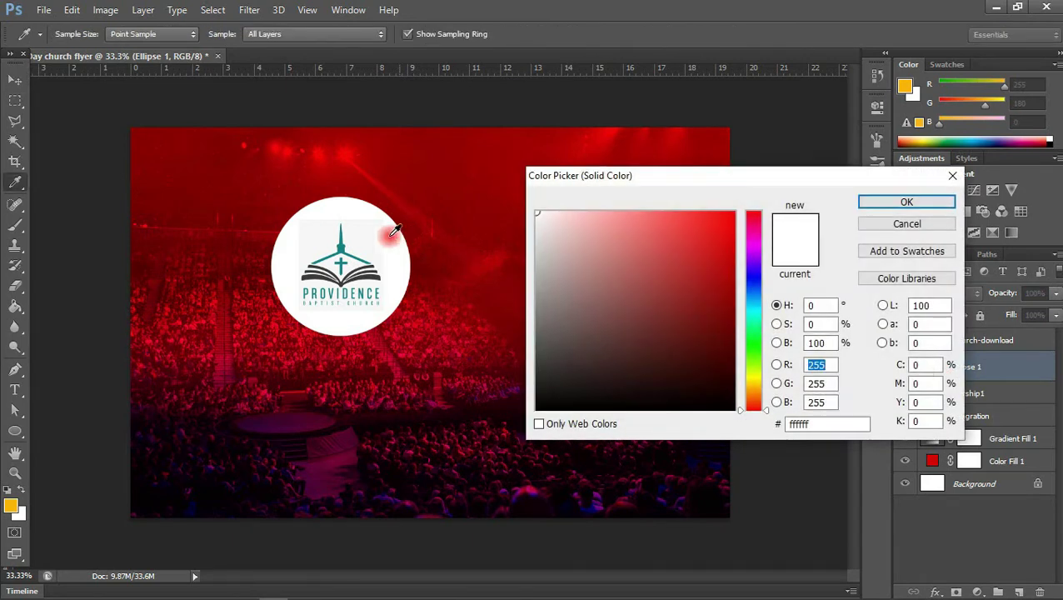
click(367, 233)
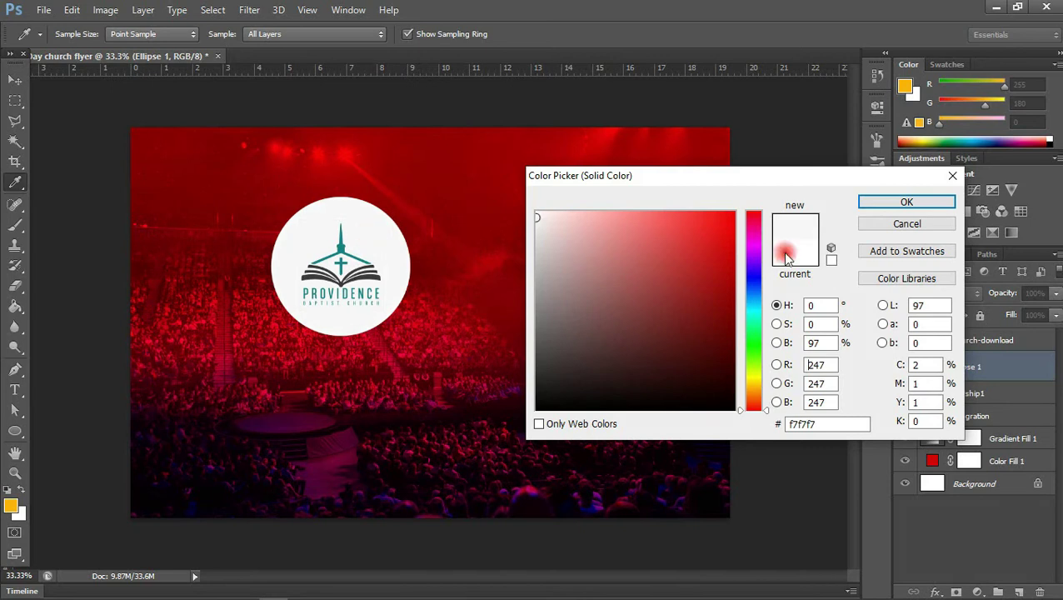
click(908, 202)
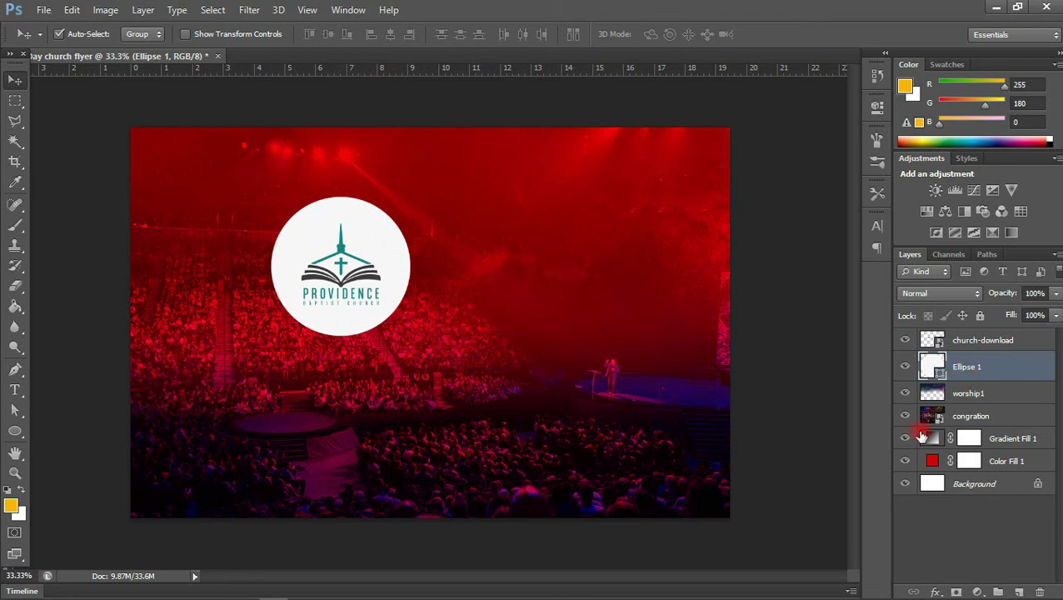
Step: Add a stroke to the white circle and color it red #d70101 by sampling the background
click(934, 581)
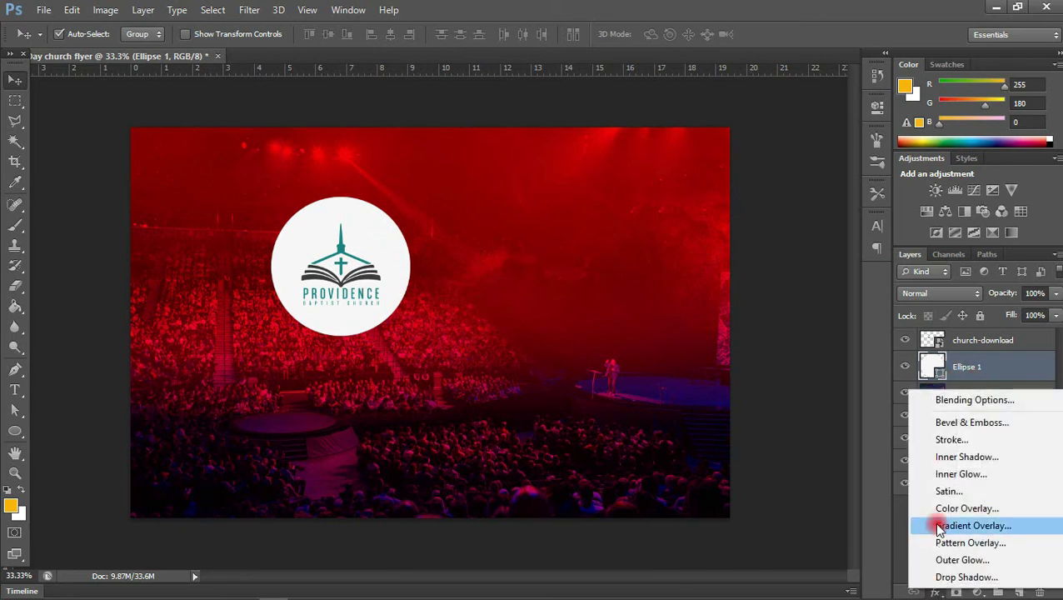
click(954, 441)
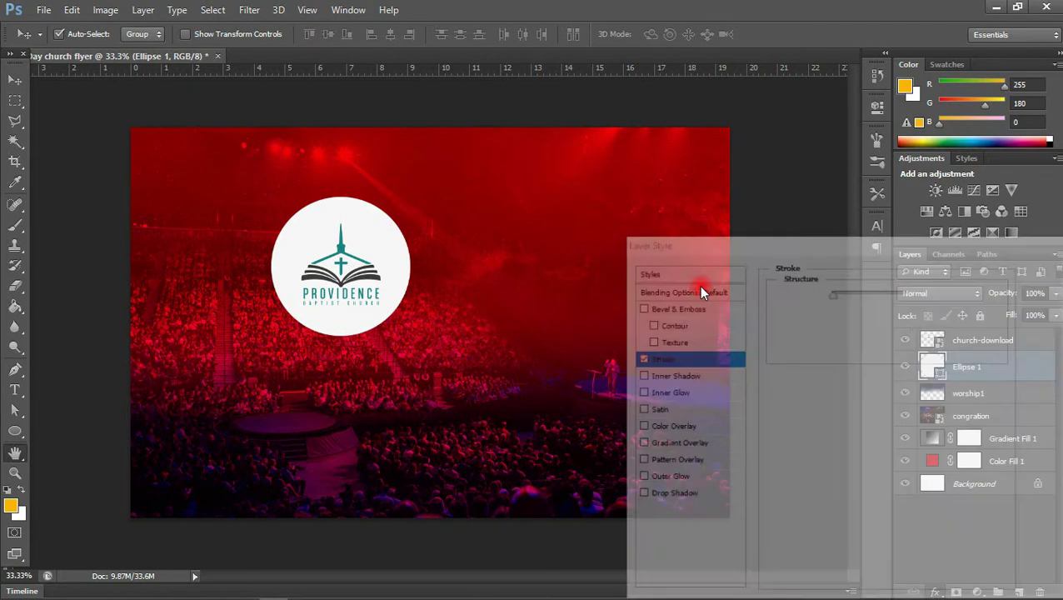
click(830, 403)
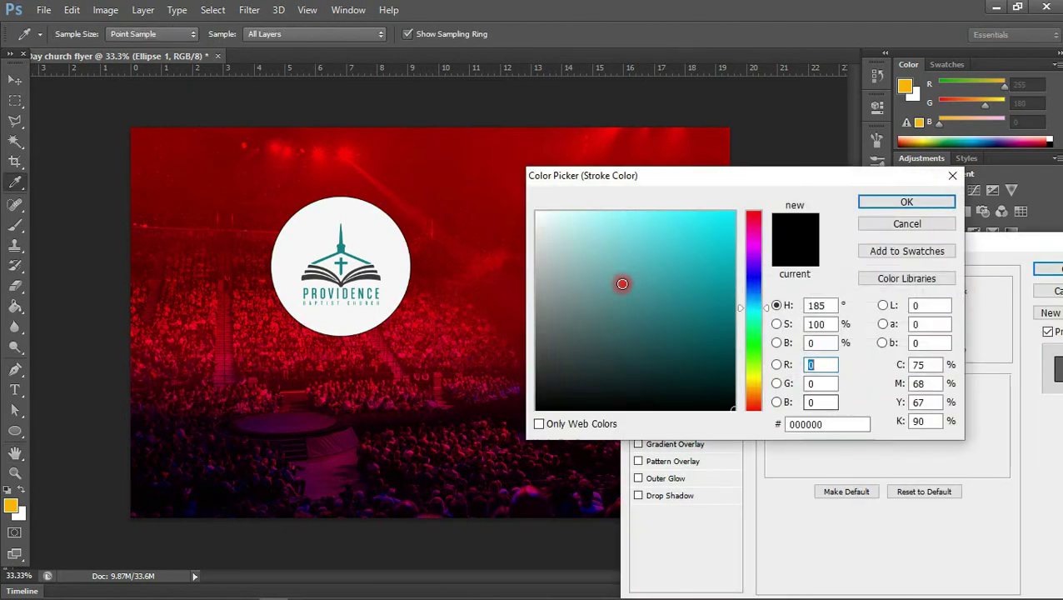
click(610, 135)
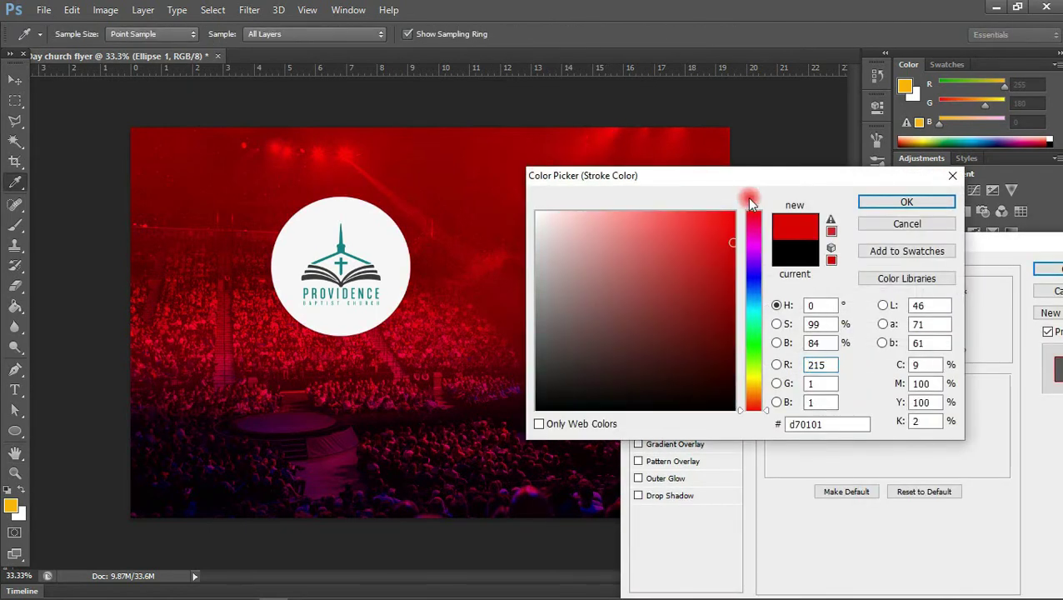
click(903, 203)
Step: Recolor the circle's stroke with the teal sampled from the logo's church steeple and apply the layer style
click(810, 398)
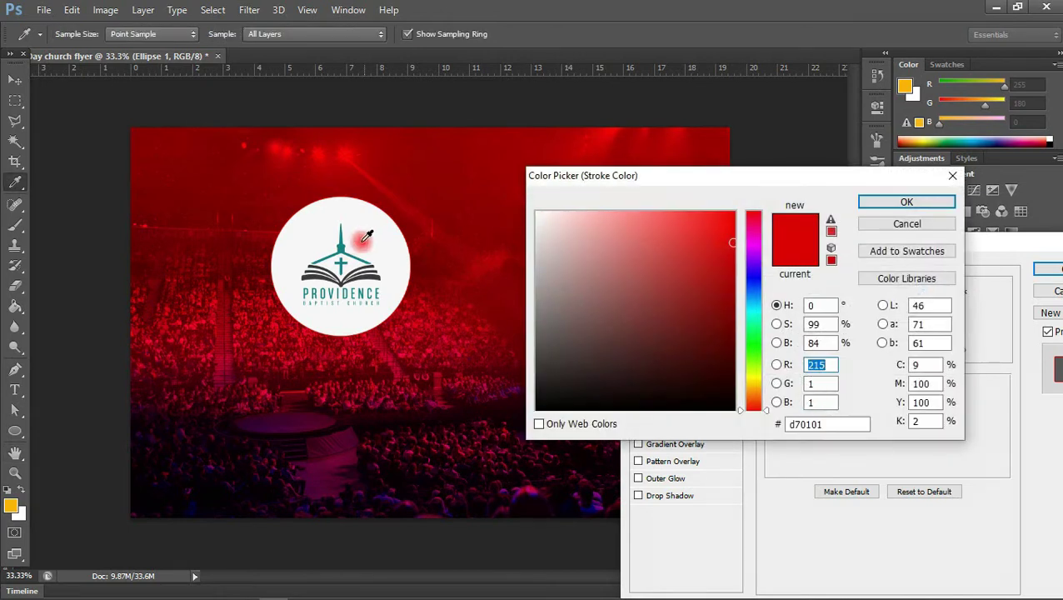
click(347, 243)
click(923, 201)
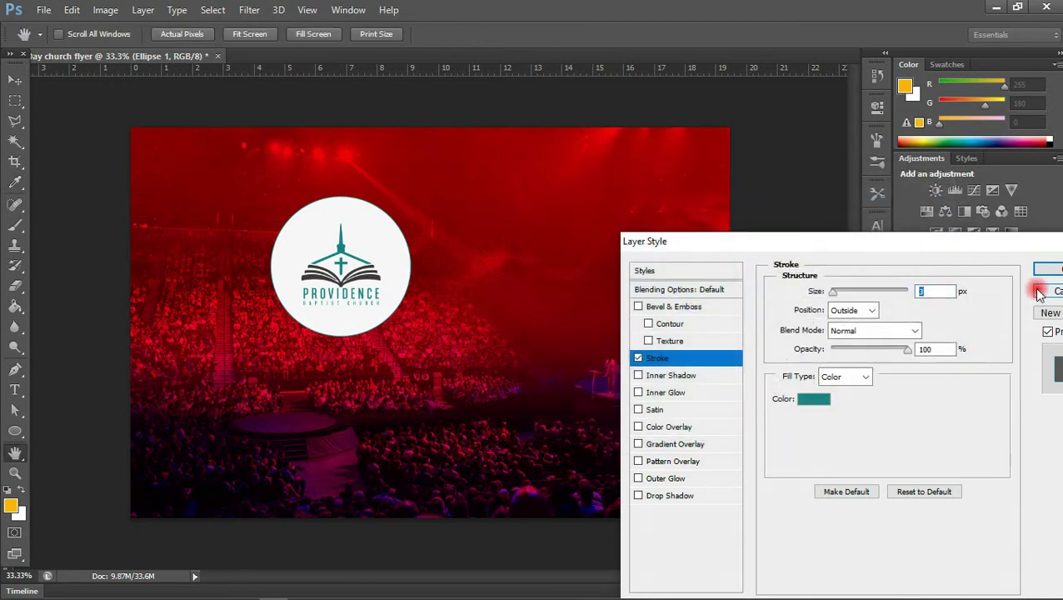
click(1046, 270)
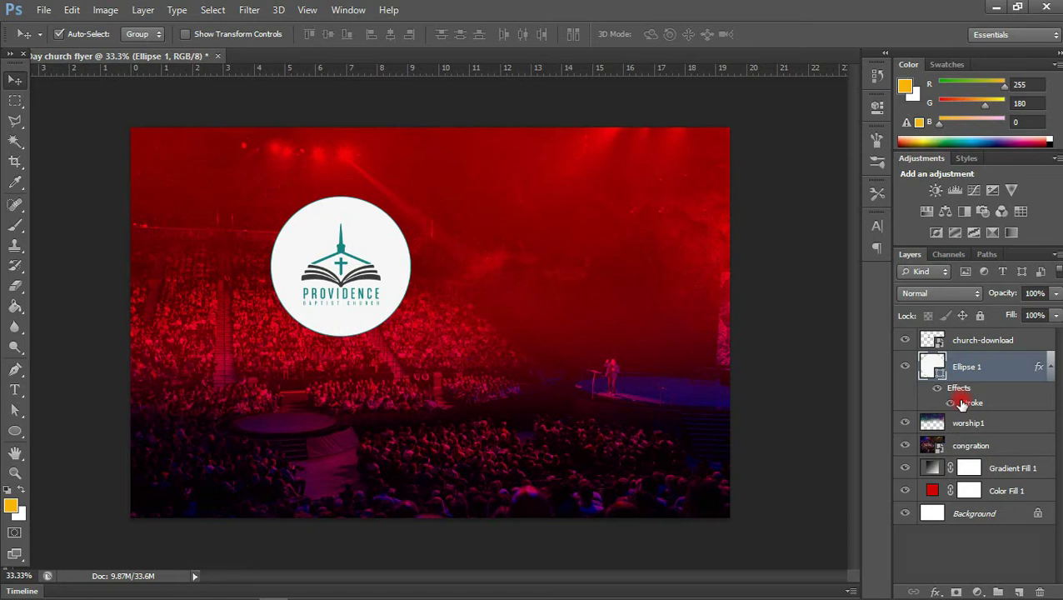
Step: Group the logo with its circle, scale the group to about 23.60%, and move it near the flyer's upper edge, left of centre
shift+click(990, 349)
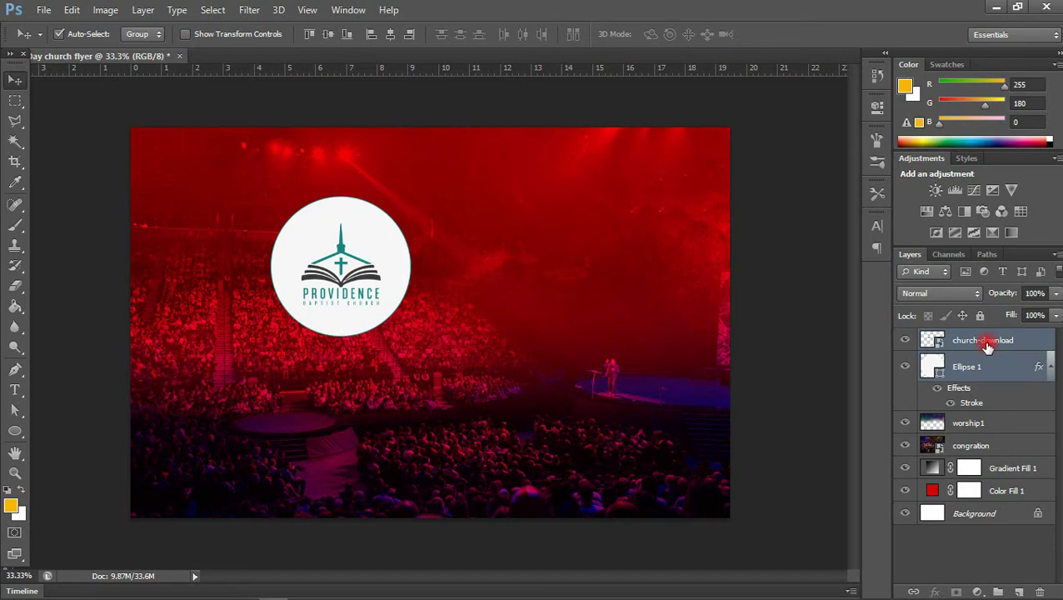
key(ctrl+g)
key(ctrl+t)
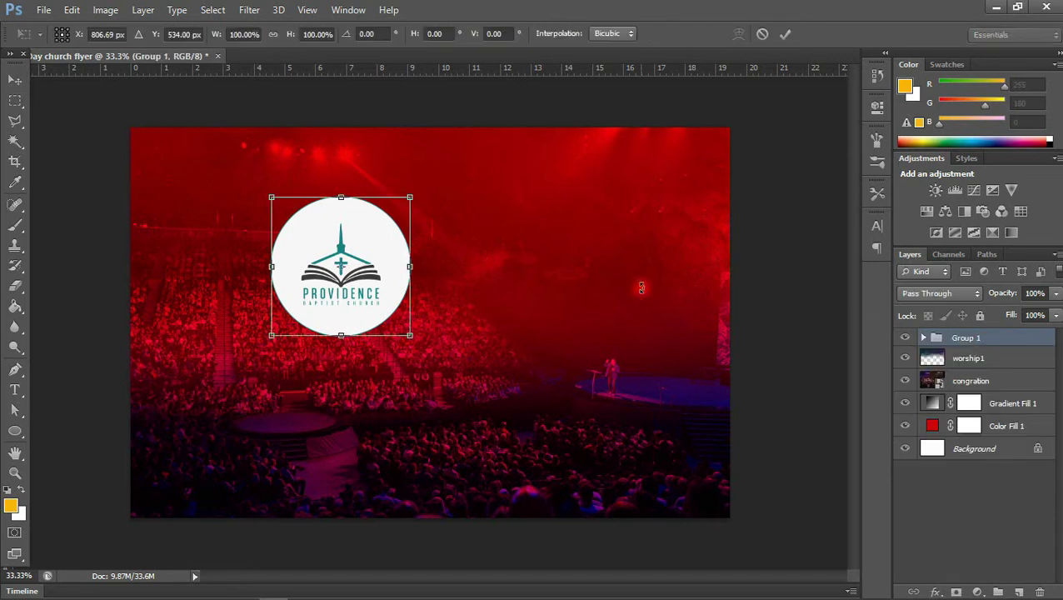
drag(268, 192, 333, 160)
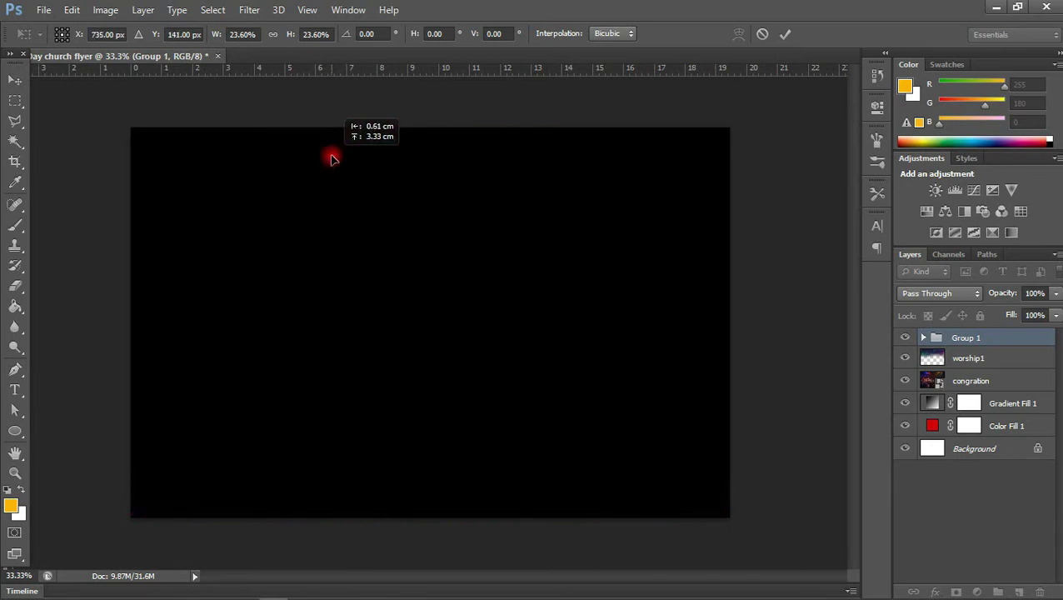
key(Return)
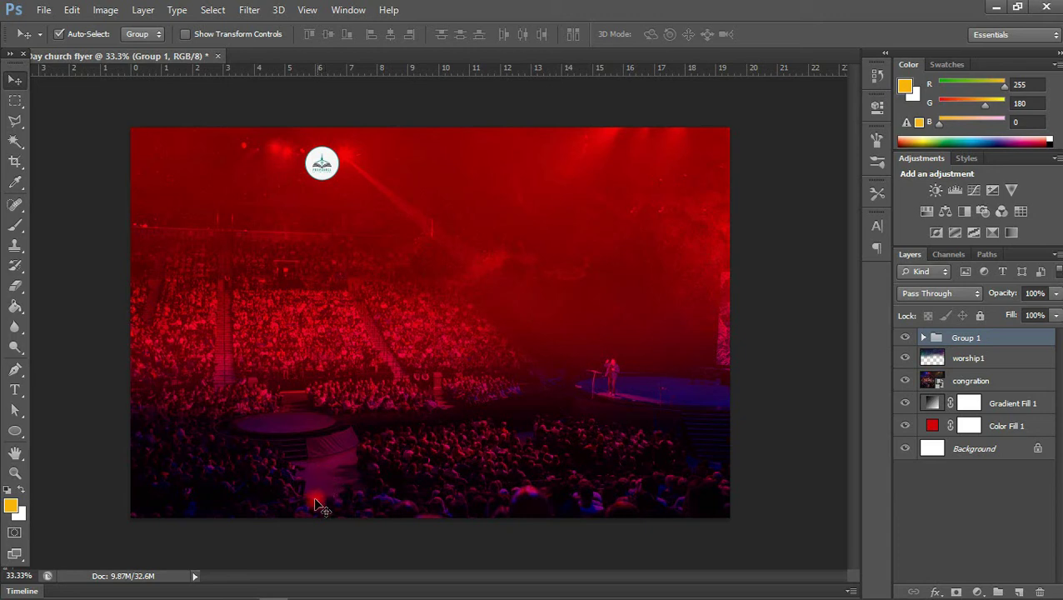
Step: Switch to Notepad and copy the line "providence baptist church" from the flyer text
mouse_move(249, 588)
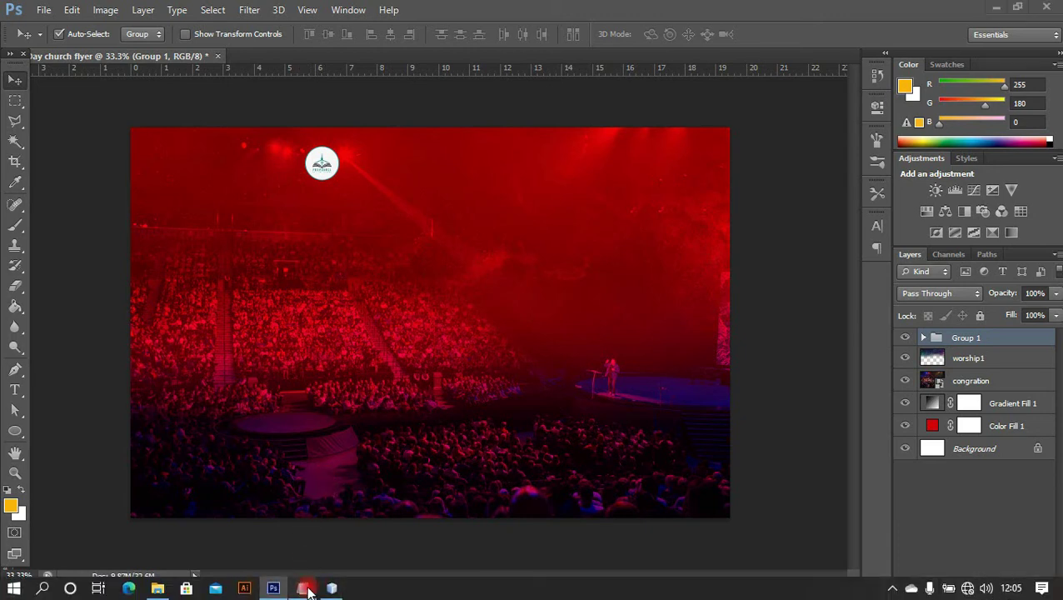
click(302, 588)
drag(693, 143, 537, 143)
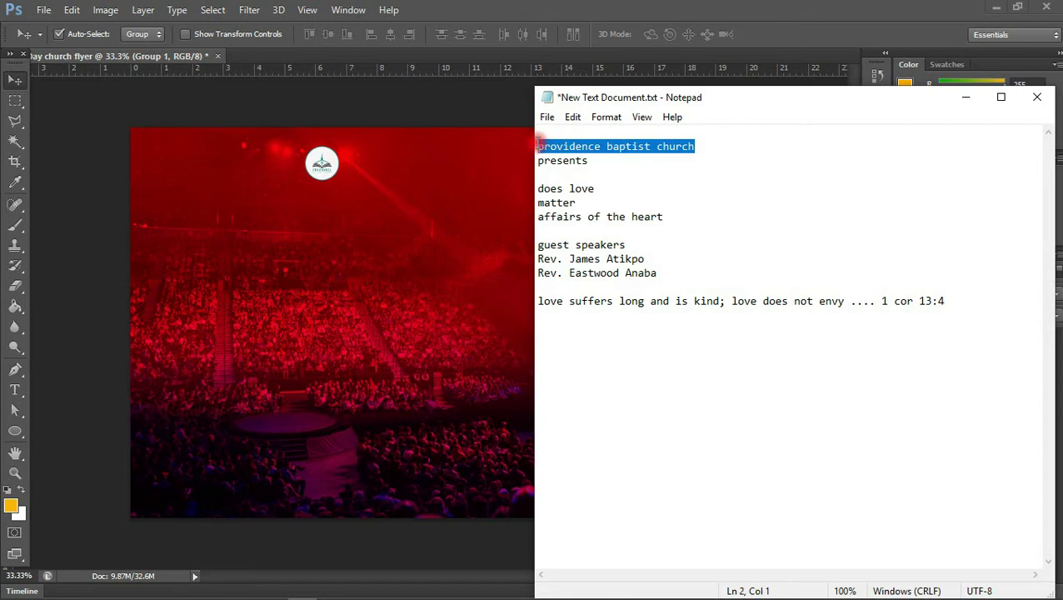
Step: Return to Photoshop, add "PROVIDENCE BAPTIST CHURCH" as a white text line across the flyer, and move it right to centre it
click(381, 186)
key(t)
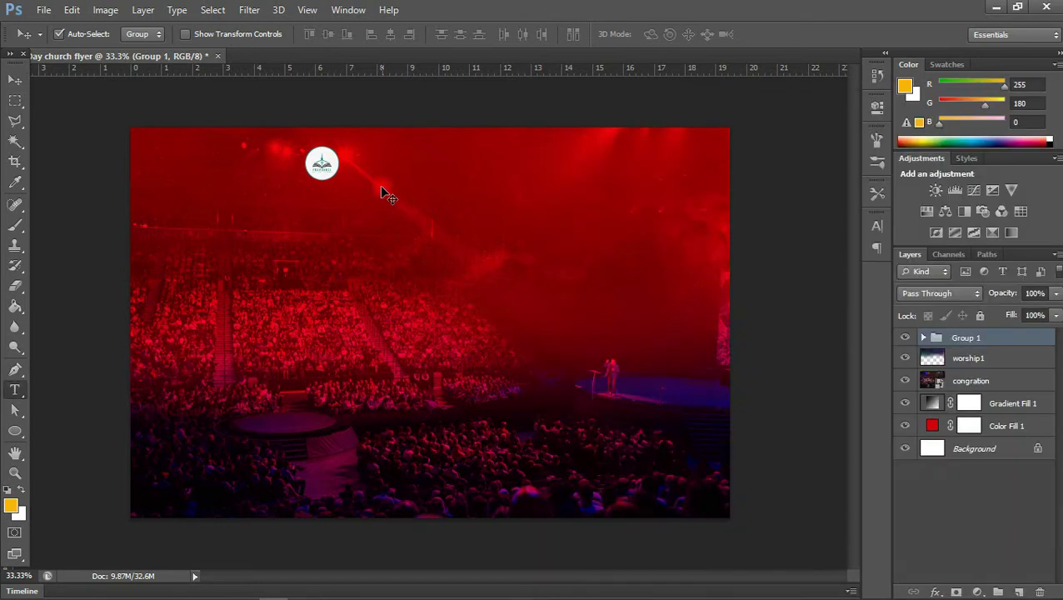
click(15, 389)
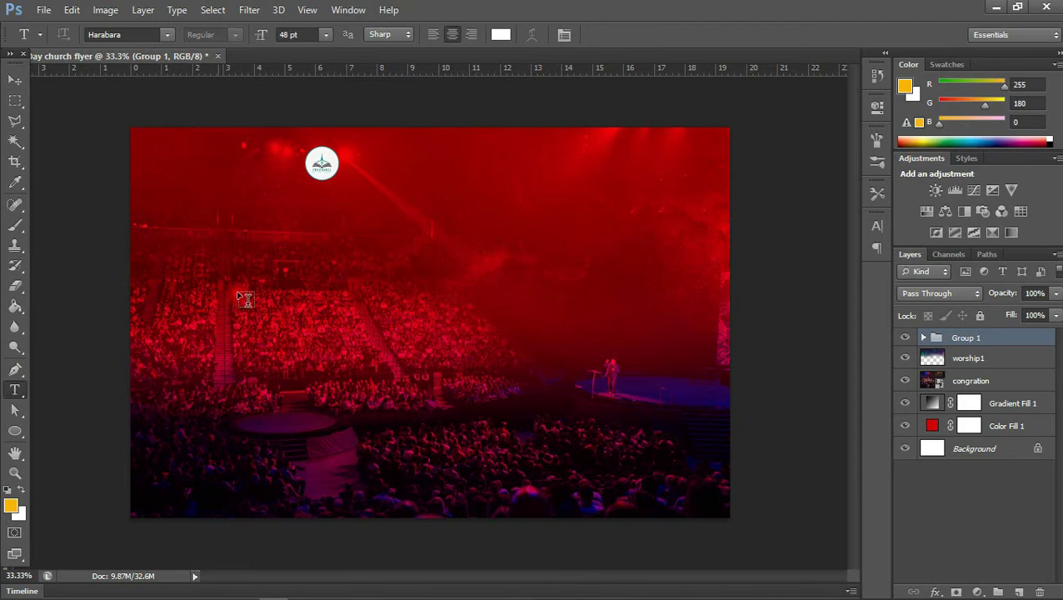
click(314, 274)
text(PROVIDENCE BAPTIST CHURCH)
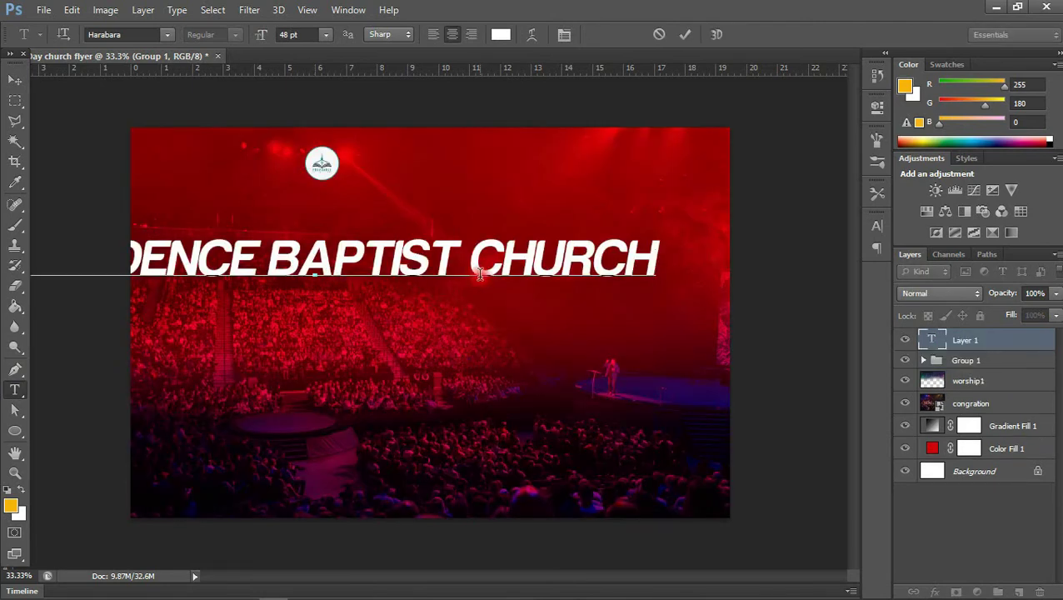
click(14, 79)
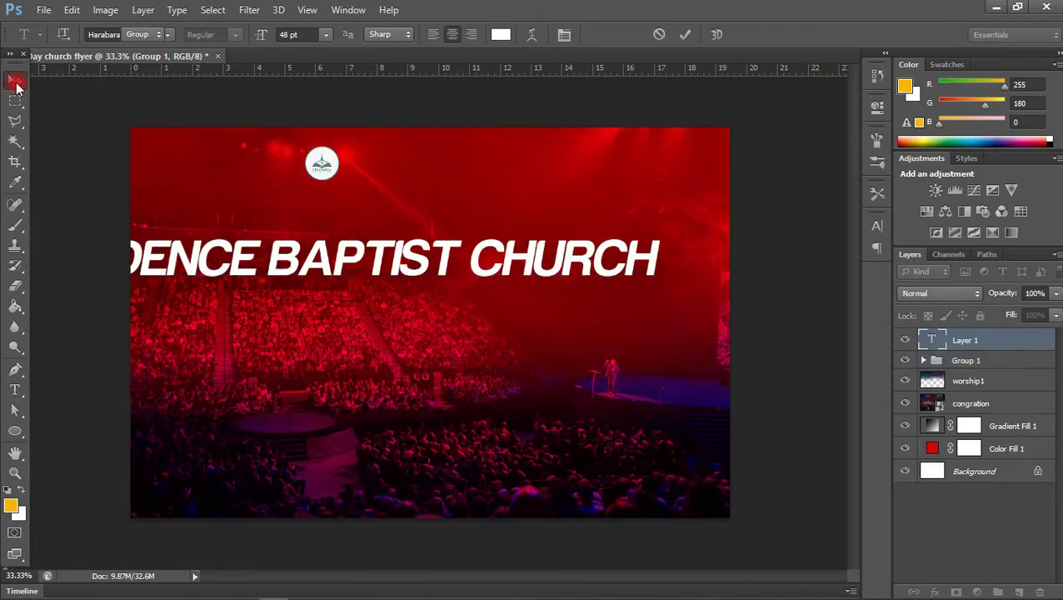
drag(327, 263, 440, 269)
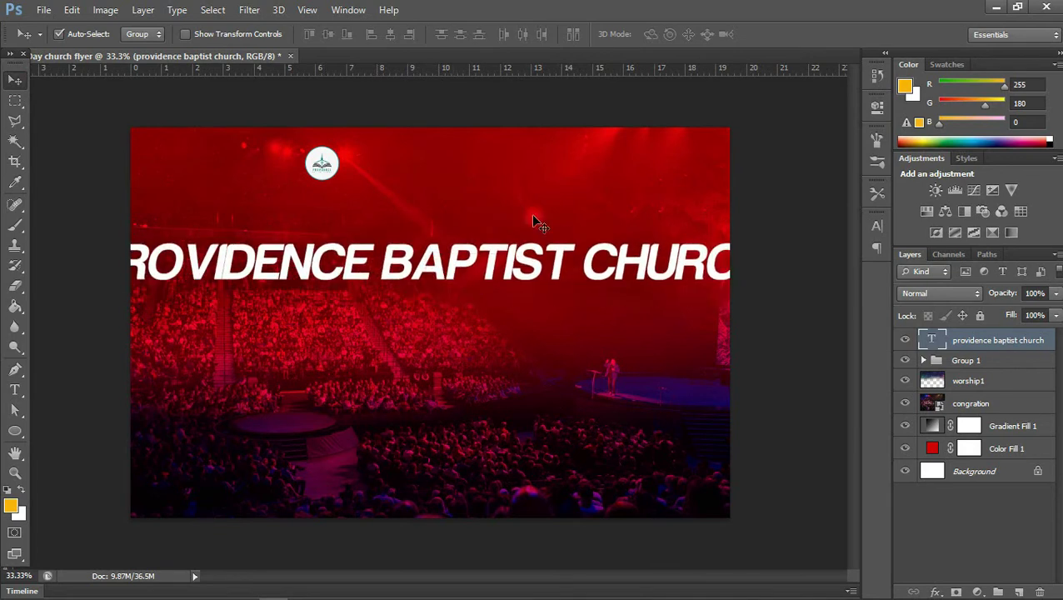
Step: Set the font of the church name text to Myriad Pro
click(877, 226)
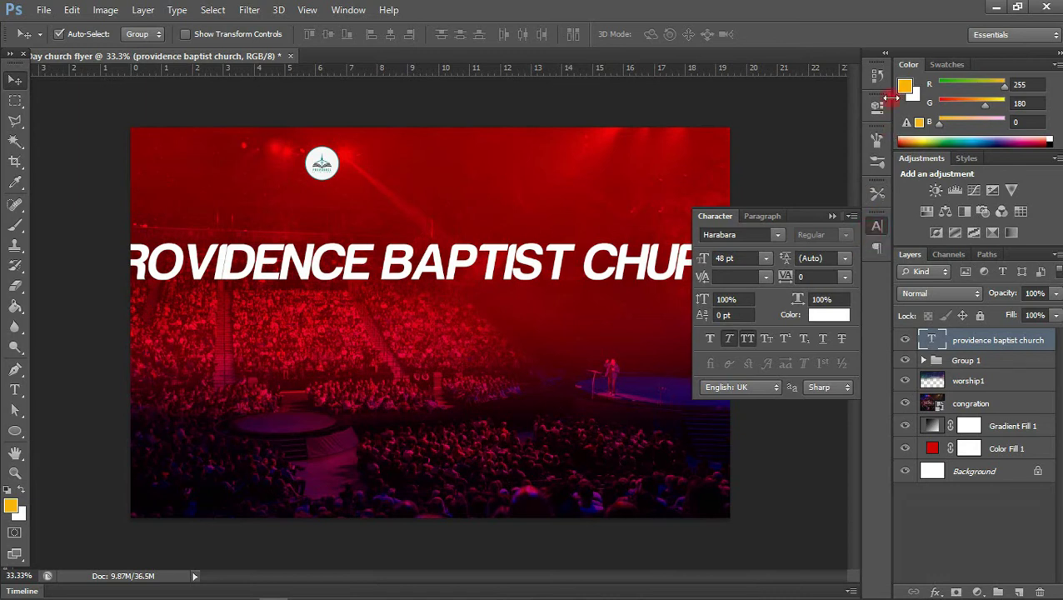
click(348, 10)
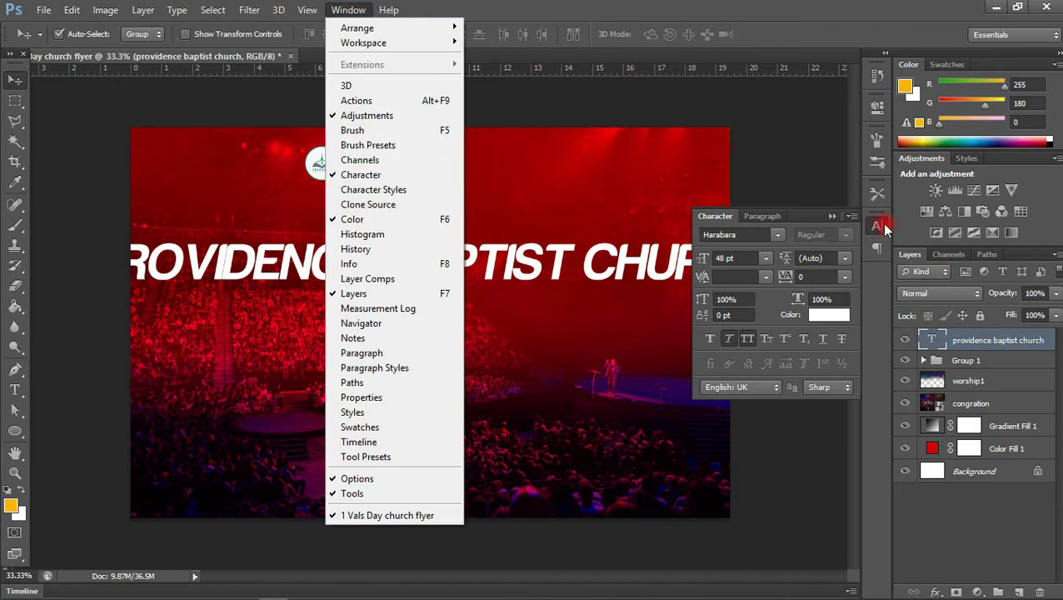
click(768, 215)
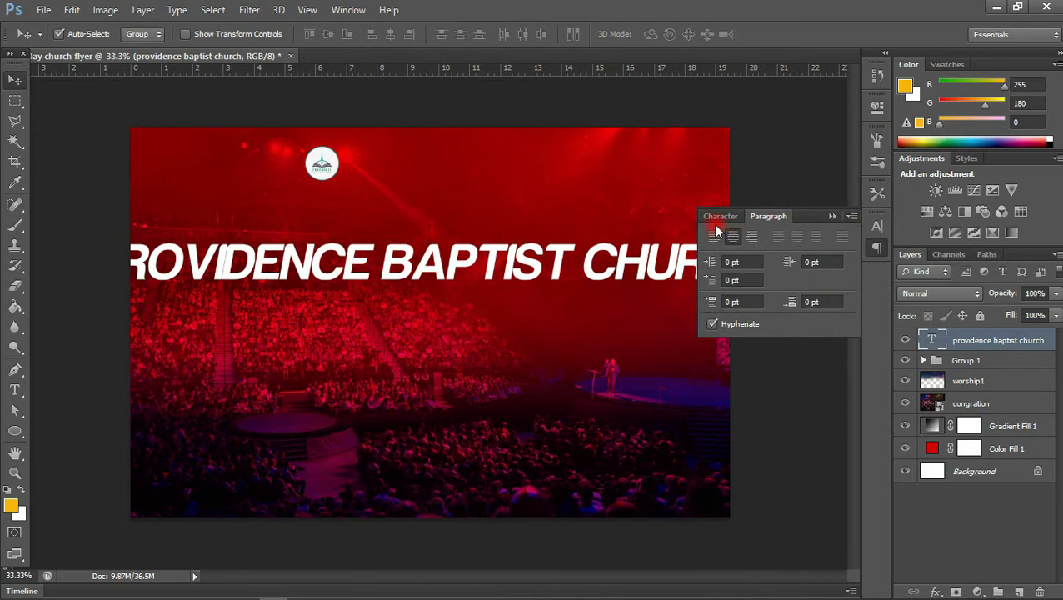
click(718, 216)
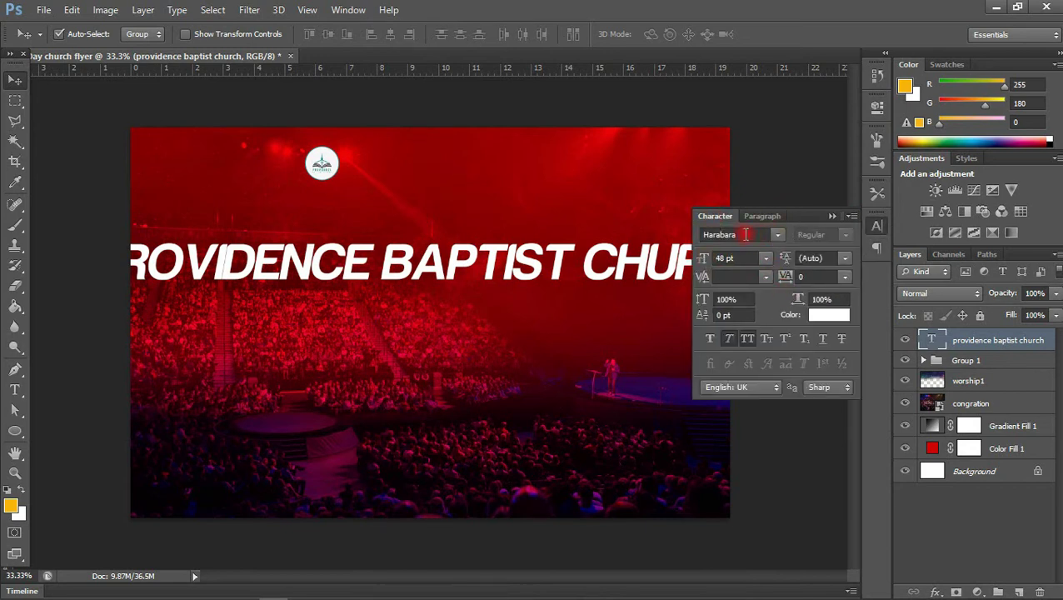
text(Mono)
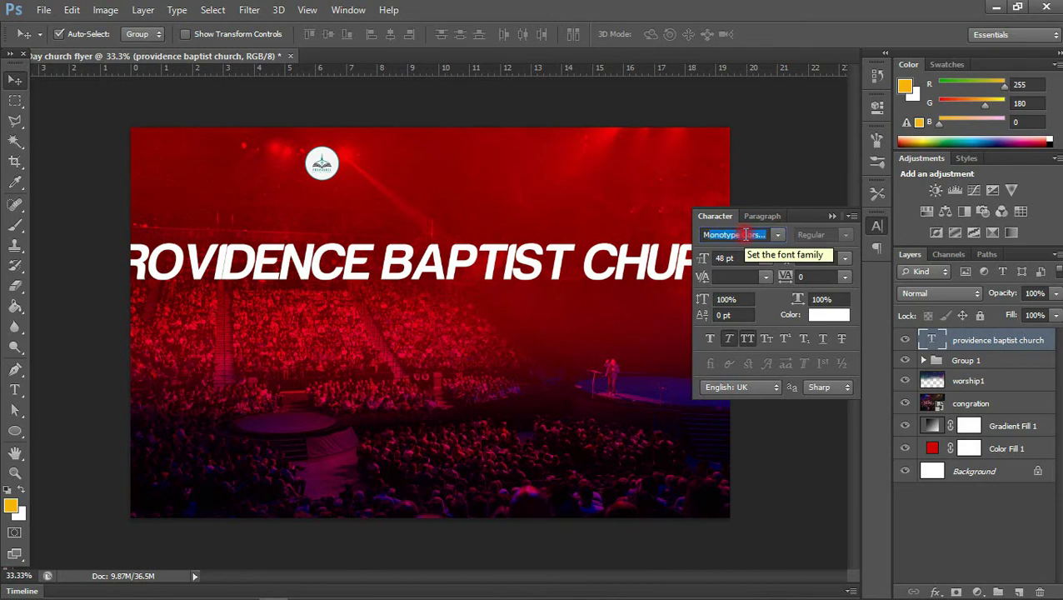
text(Myriad Pro)
key(Return)
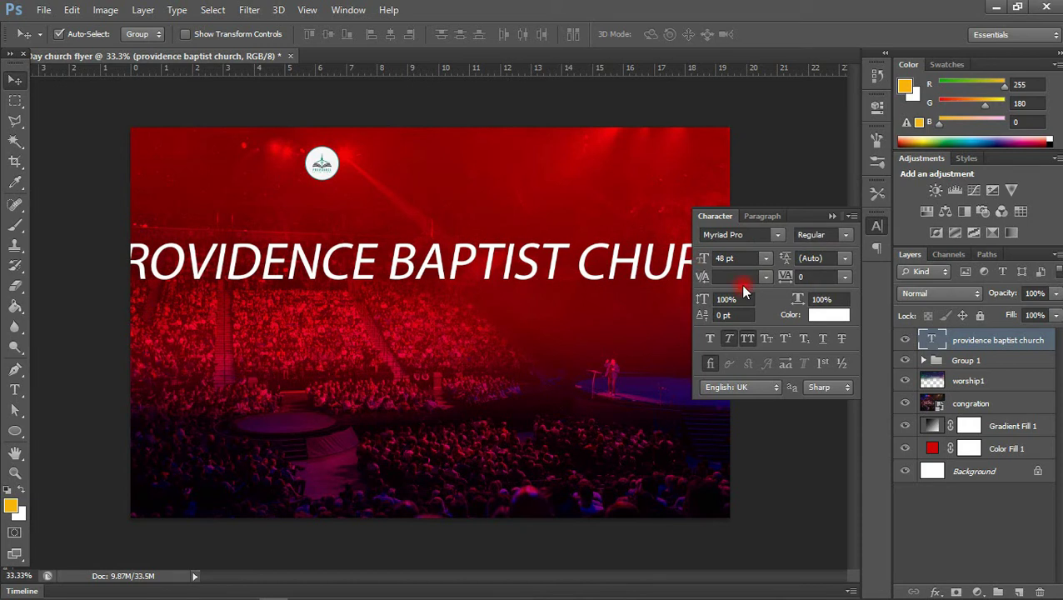
Step: Set the church name's tracking to 420 and its font size to 8 pt
click(764, 265)
click(742, 336)
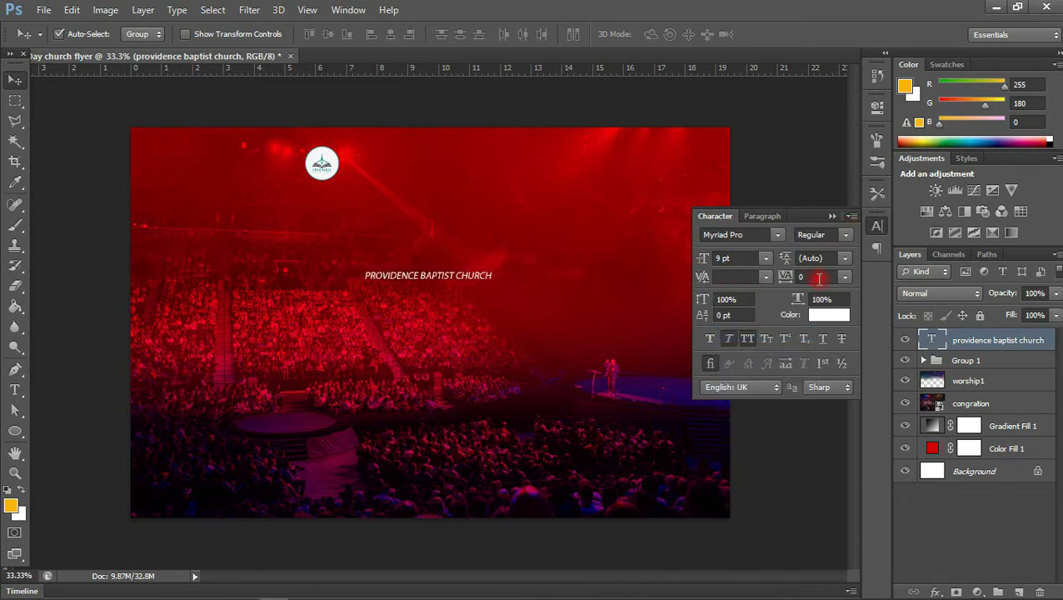
drag(783, 279, 791, 281)
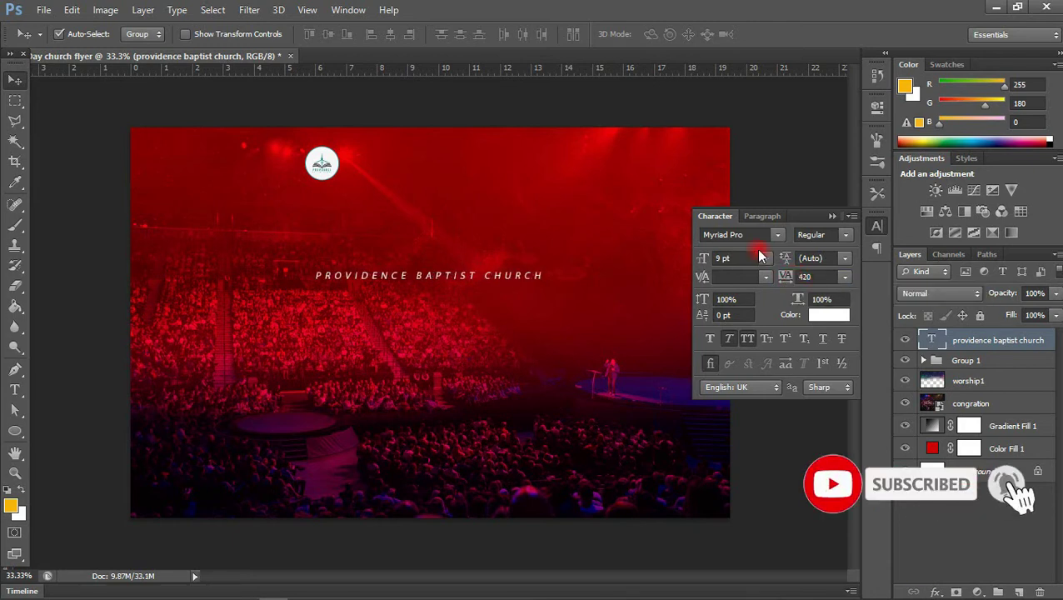
click(764, 258)
click(748, 315)
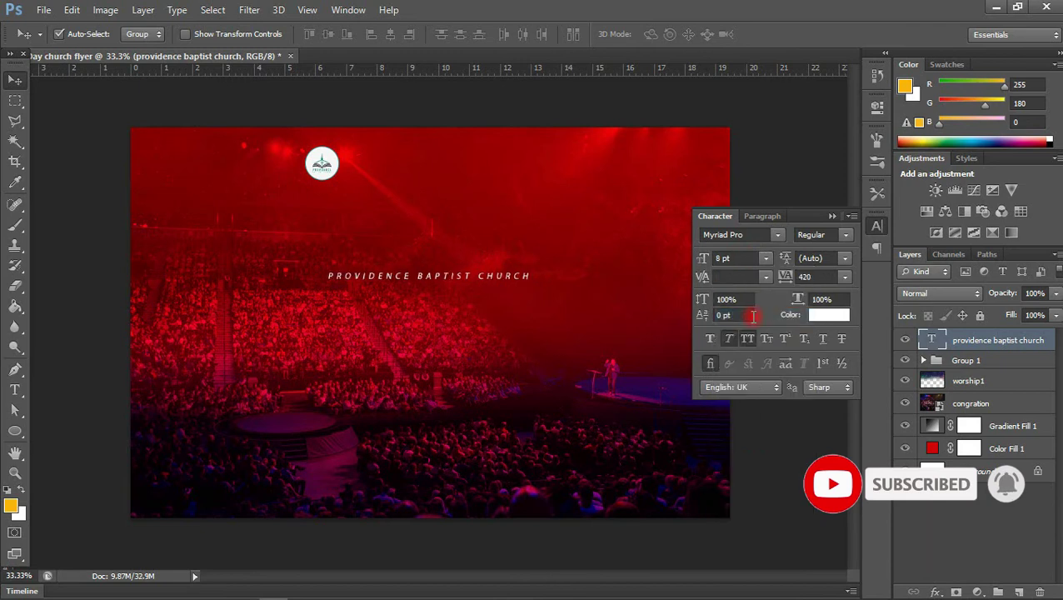
Step: Move the church name just right of the logo and scale the logo group to about 85.71%
drag(526, 284, 545, 164)
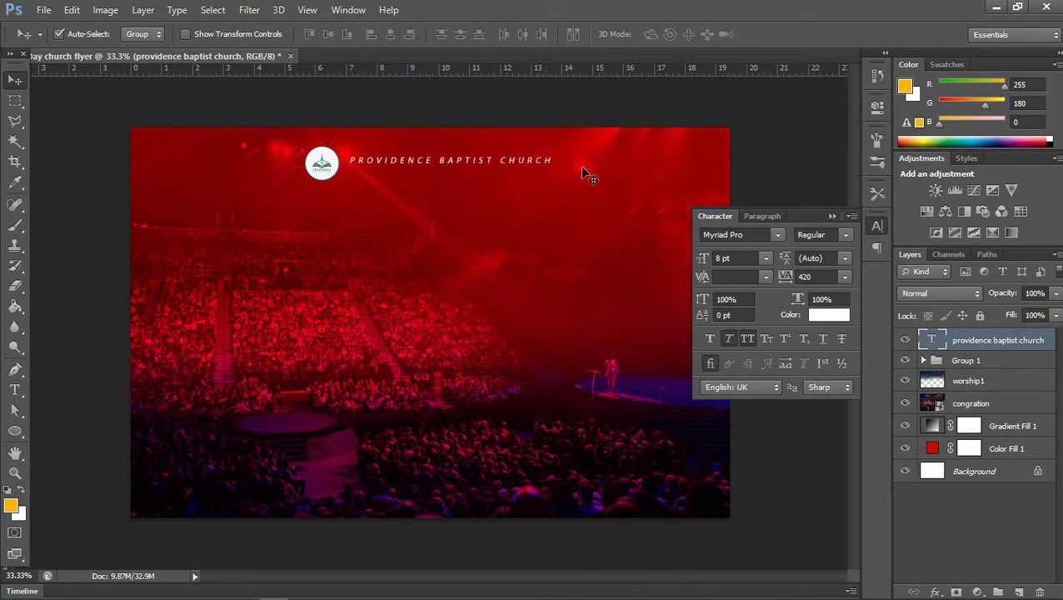
click(977, 361)
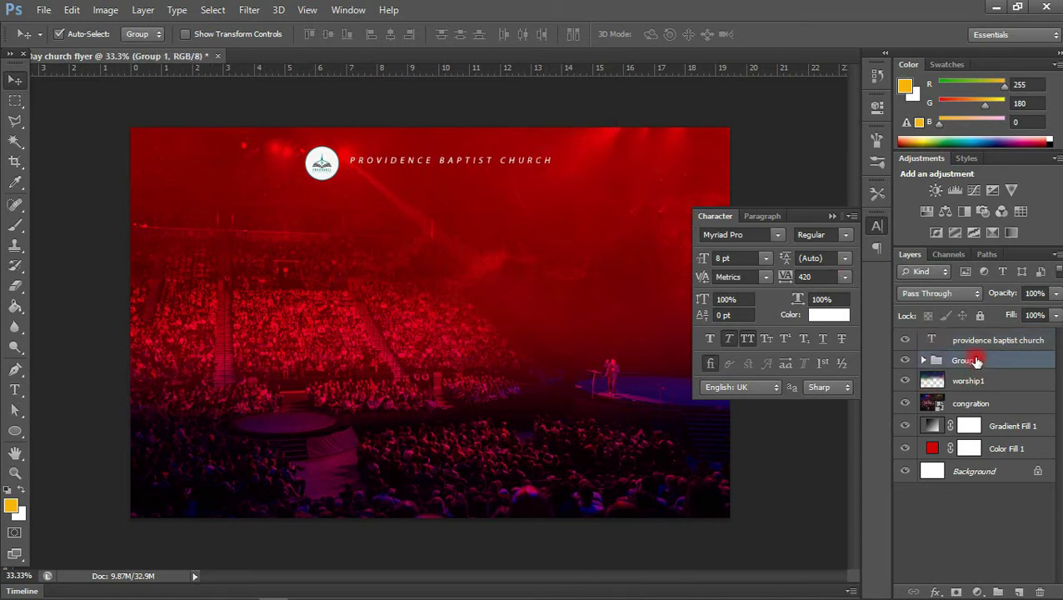
key(ctrl+t)
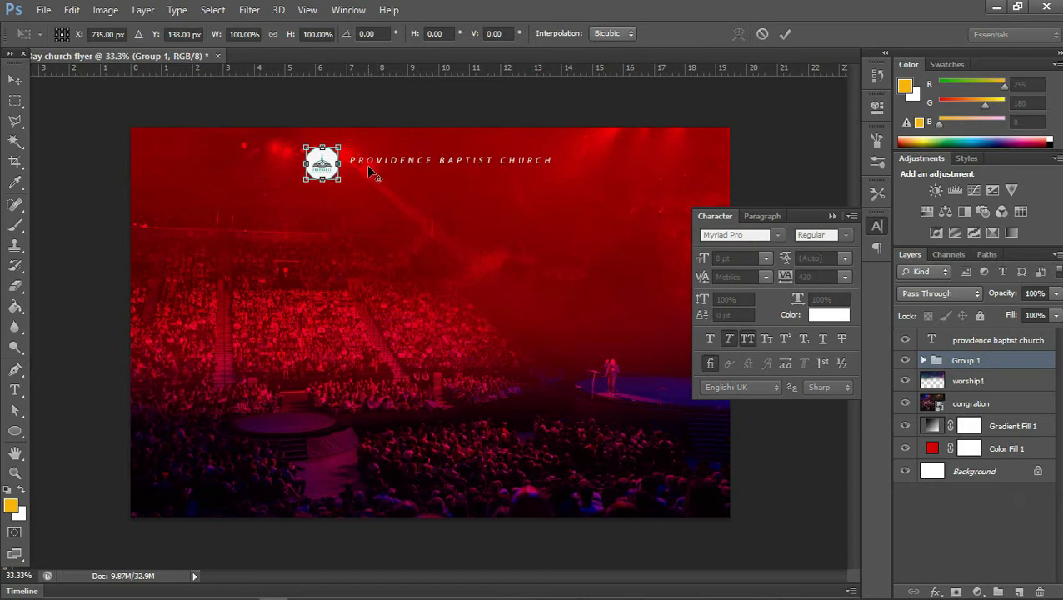
drag(304, 143, 308, 147)
key(Return)
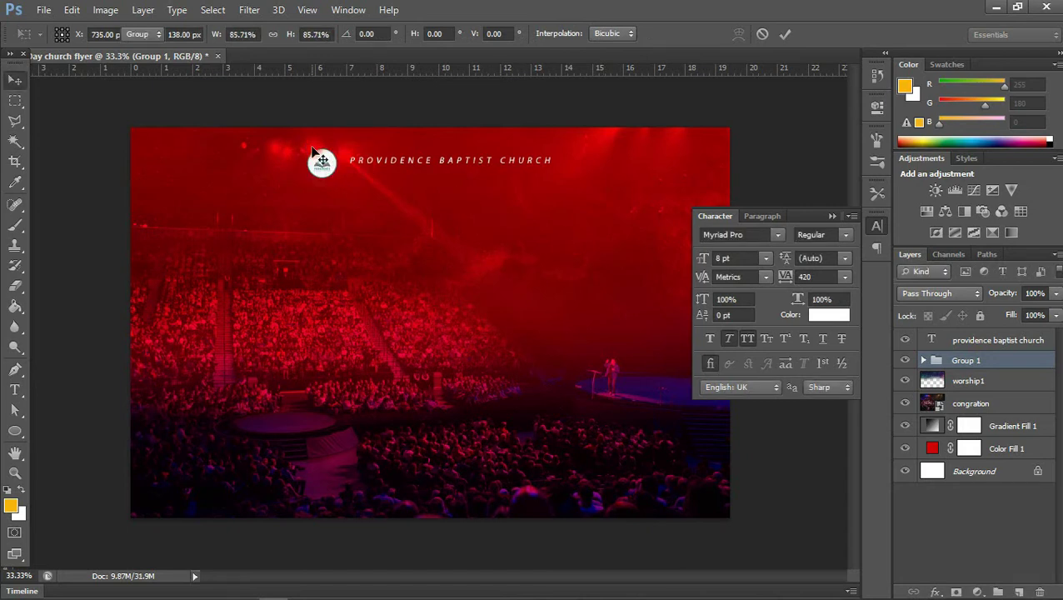
Step: Align the logo group and church name on their vertical centres and nudge them slightly closer together
shift+click(986, 343)
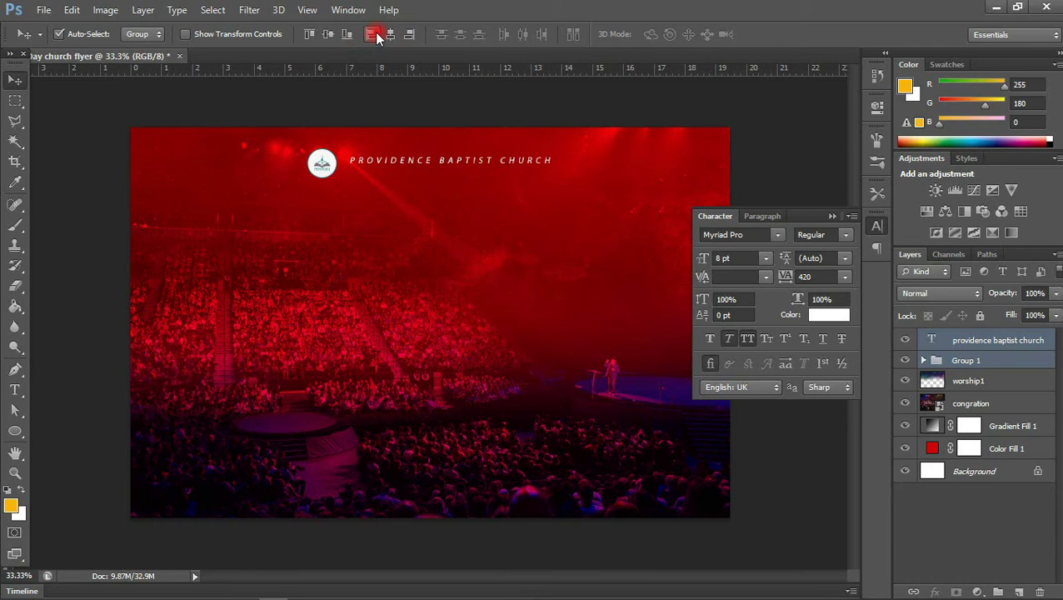
click(330, 32)
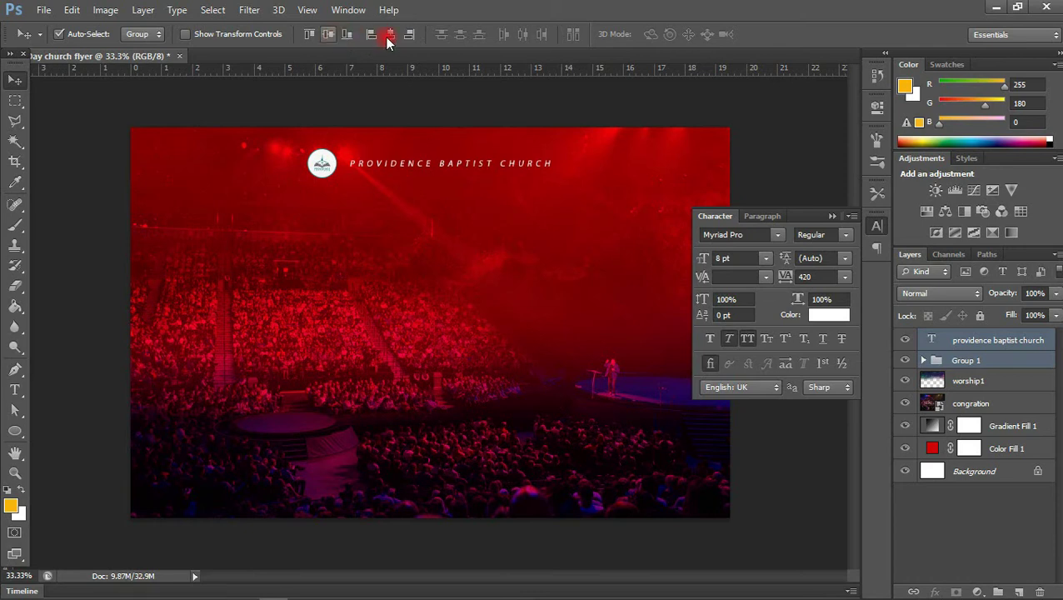
click(957, 361)
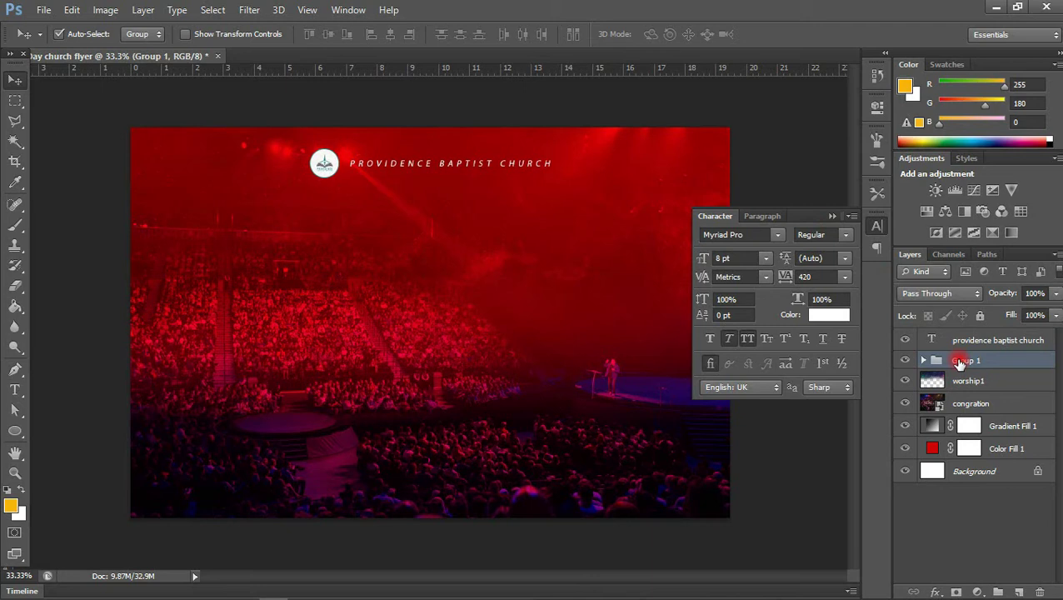
click(970, 341)
key(Left)
key(Left)
key(Left)
key(Left)
key(Left)
key(Left)
key(Left)
key(Left)
key(Left)
key(Left)
key(Left)
key(Left)
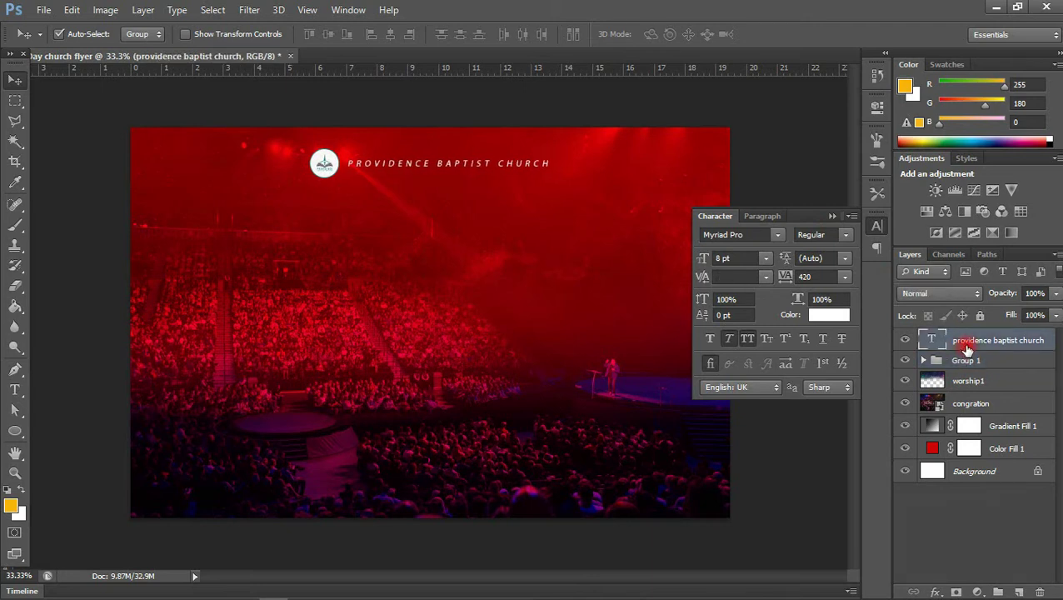
Step: Move the logo group and the church name together up closer to the flyer's top edge
shift+click(1000, 360)
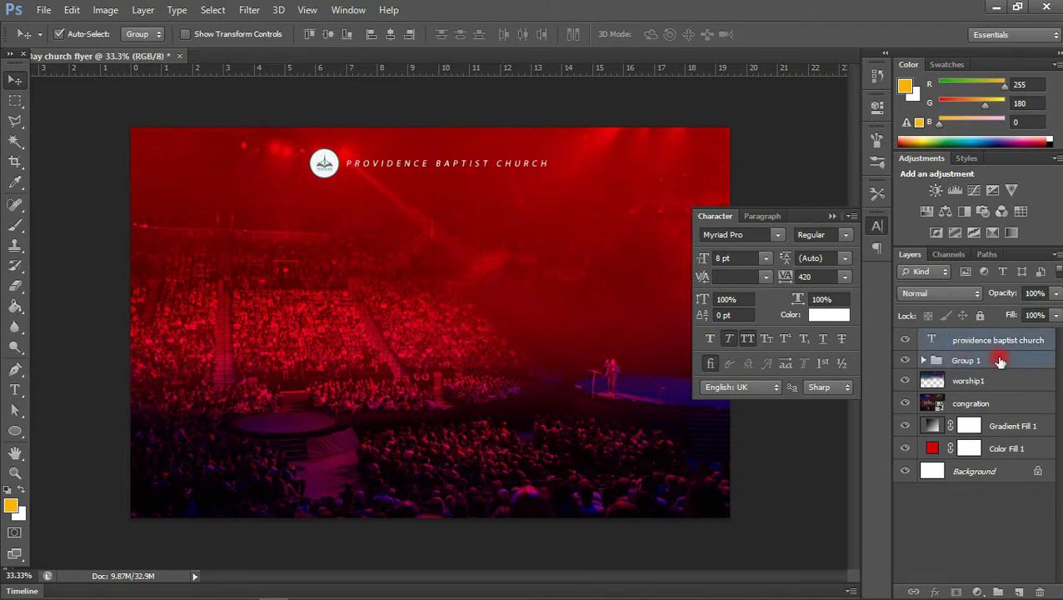
key(shift+Up)
key(shift+Up)
key(shift+Up)
key(shift+Up)
key(shift+Up)
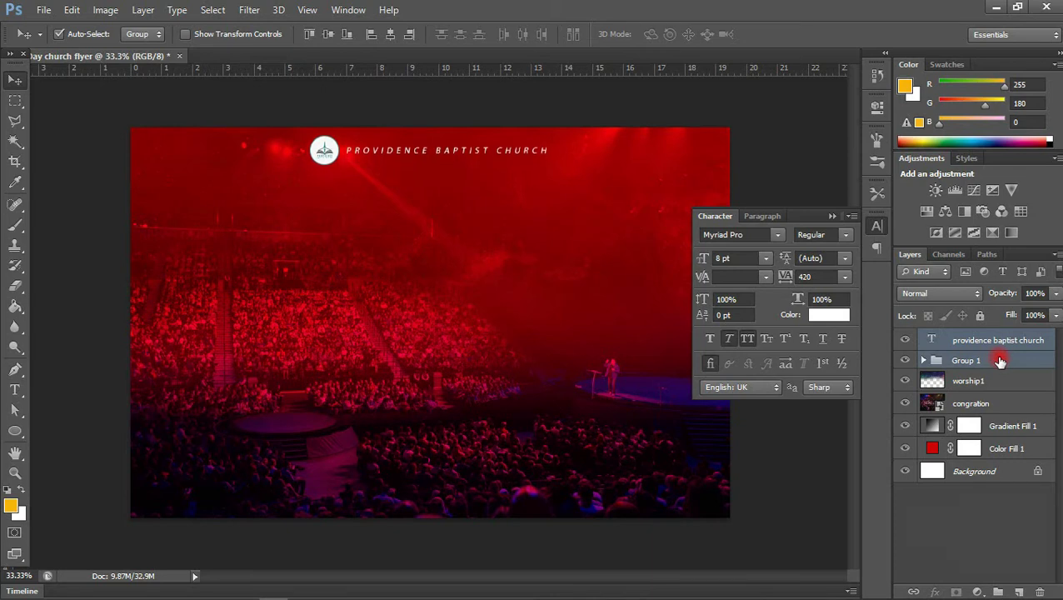
Step: Group the church name with the logo group and name the new group "logo"
key(ctrl+g)
double_click(966, 338)
key(BackSpace)
text(logo)
key(Return)
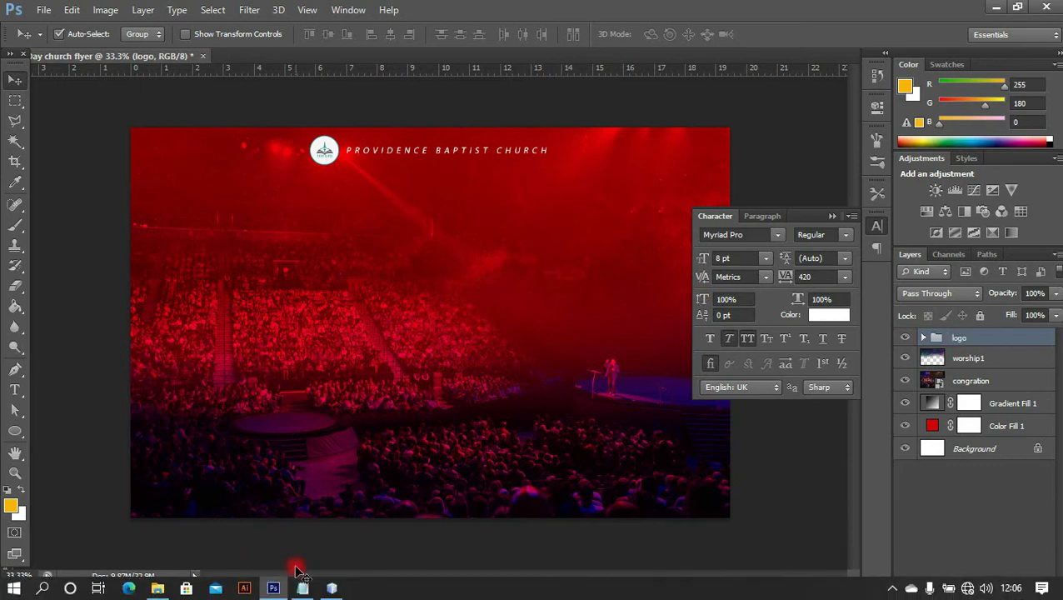
Step: Copy the word "presents" from the Notepad document and paste it as a new text layer on the flyer
click(301, 587)
click(582, 167)
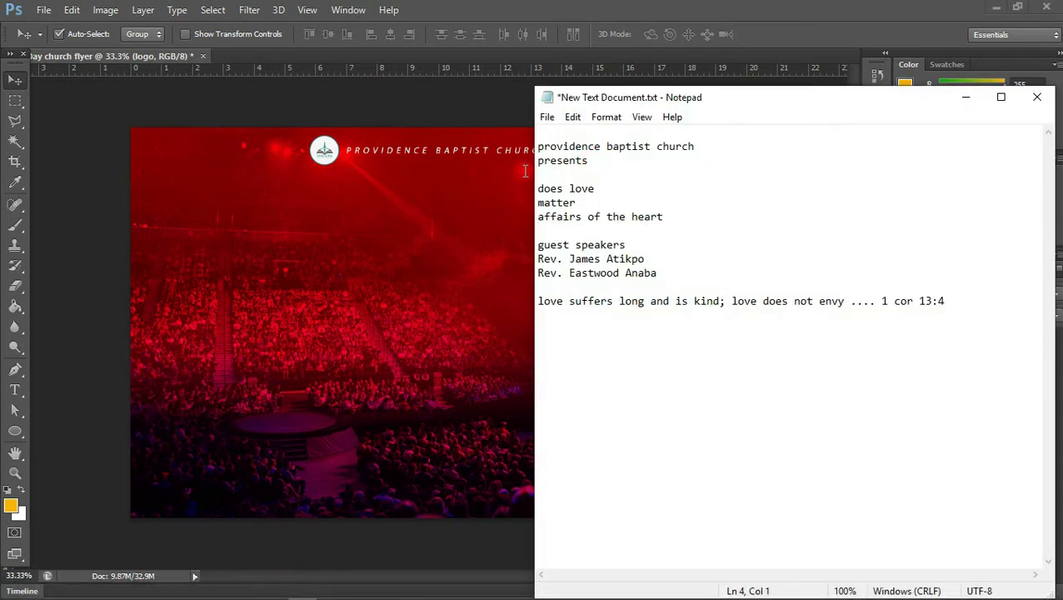
drag(519, 174, 526, 161)
key(ctrl+c)
click(438, 177)
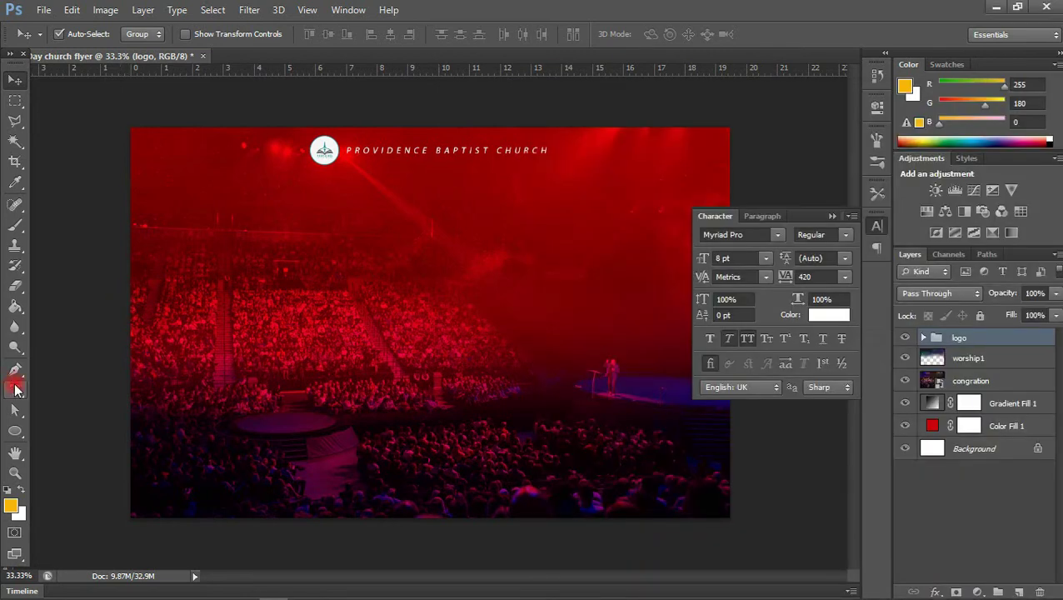
click(15, 389)
click(379, 249)
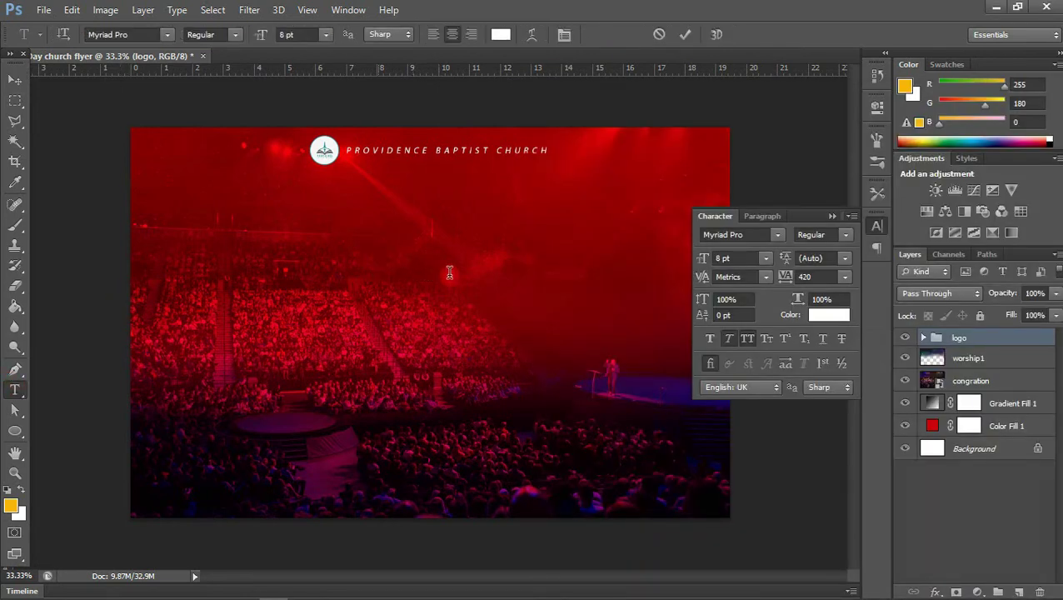
key(ctrl+v)
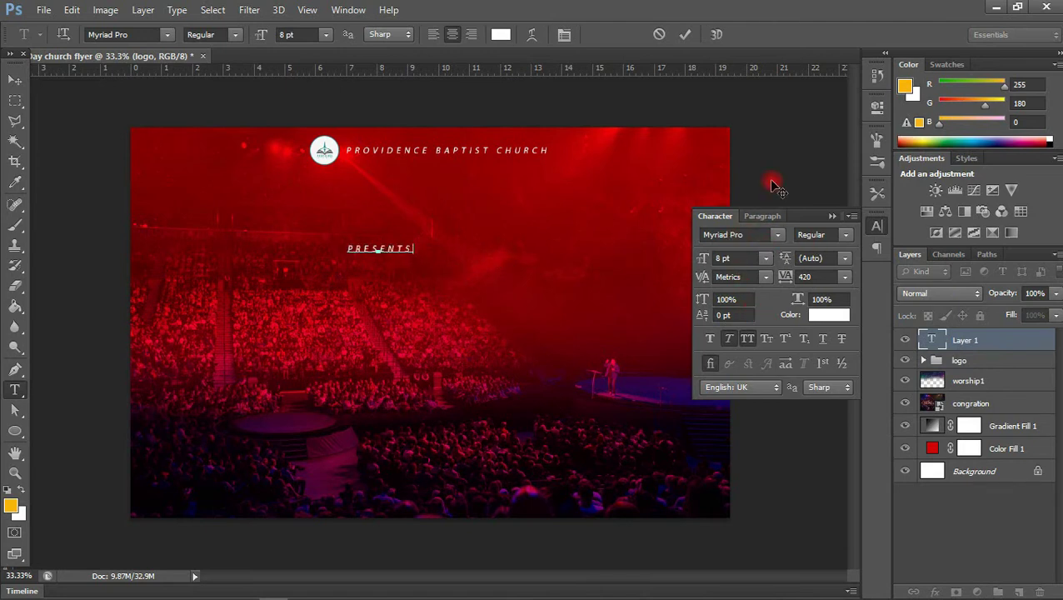
click(10, 83)
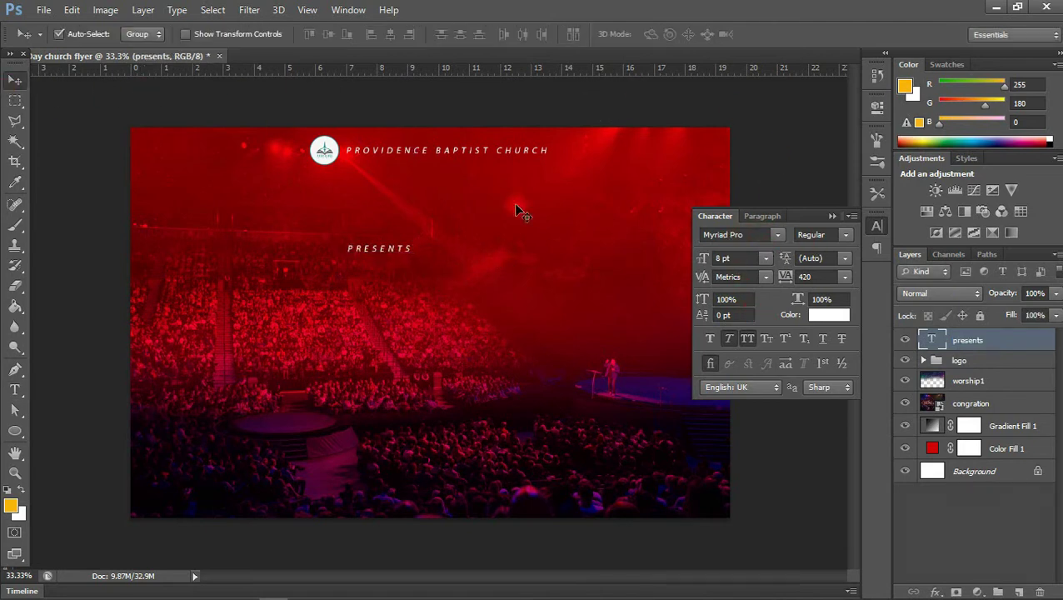
Step: Set the "presents" text to the Great Vibes font without All Caps and with 0 tracking
click(739, 235)
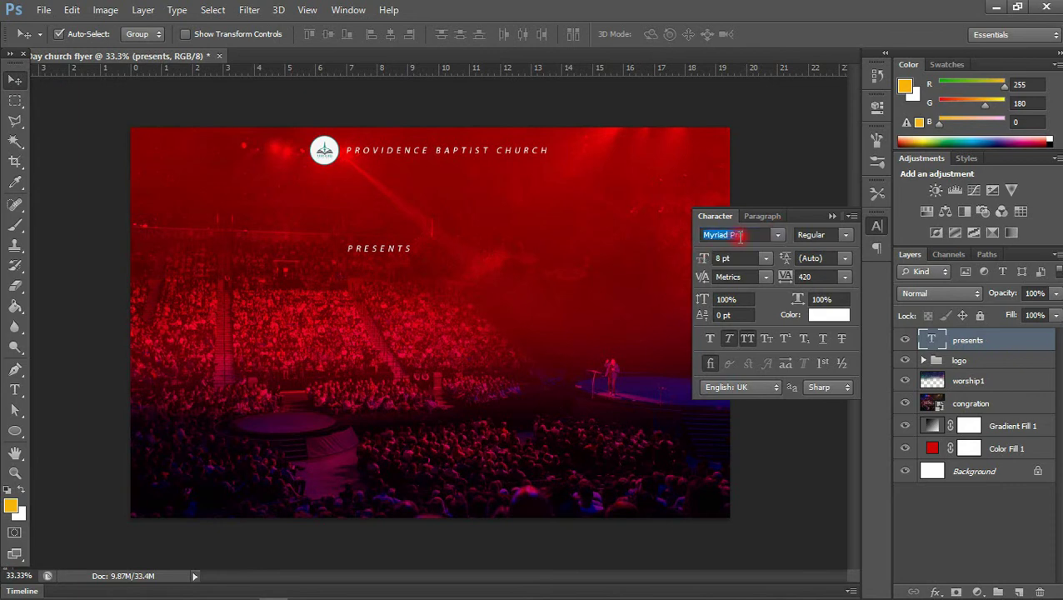
text(Great Vibes)
key(Return)
click(747, 341)
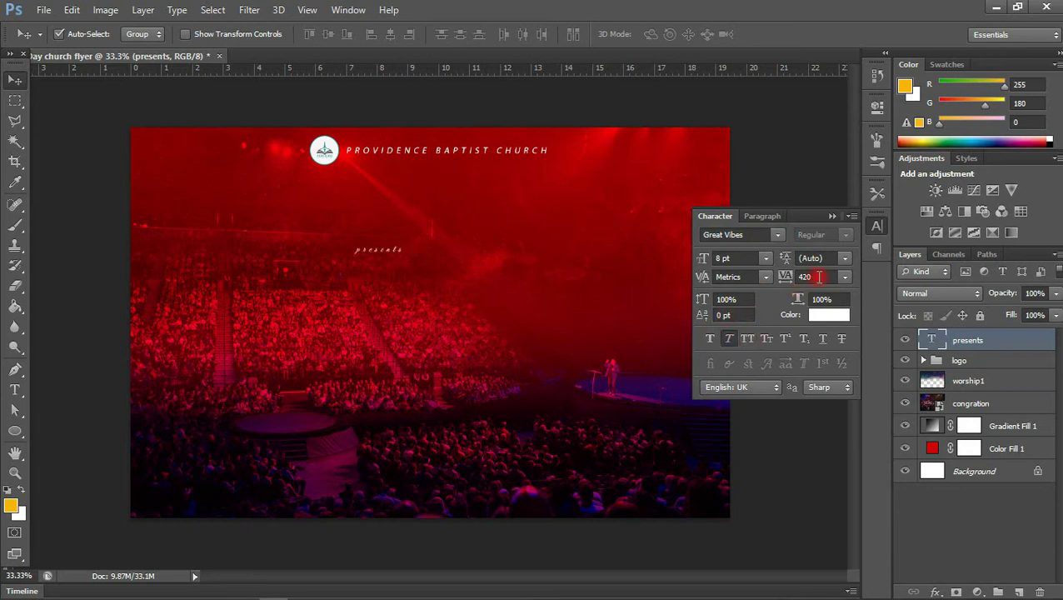
click(847, 284)
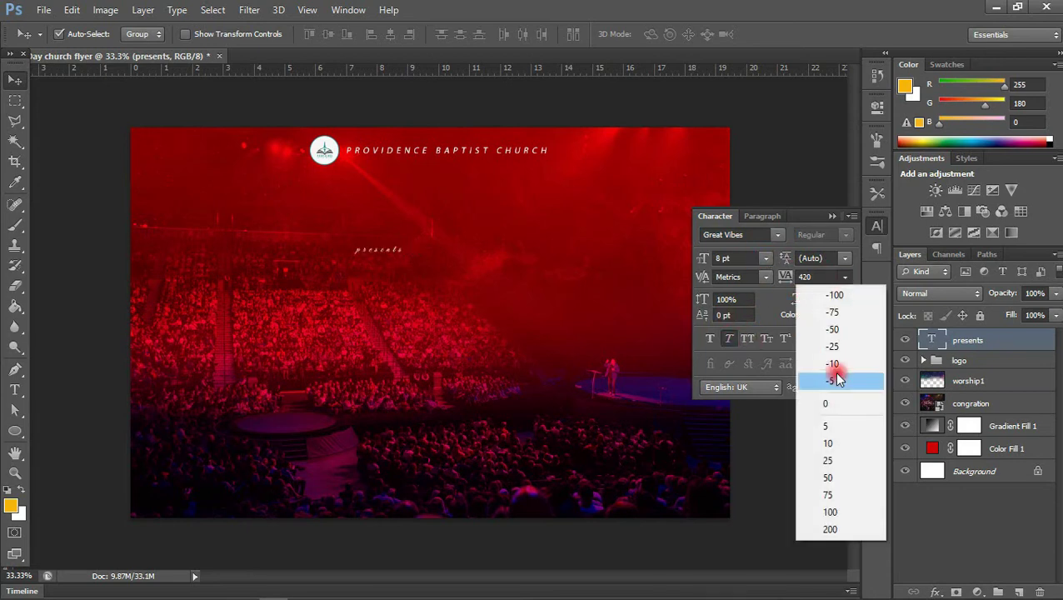
click(833, 407)
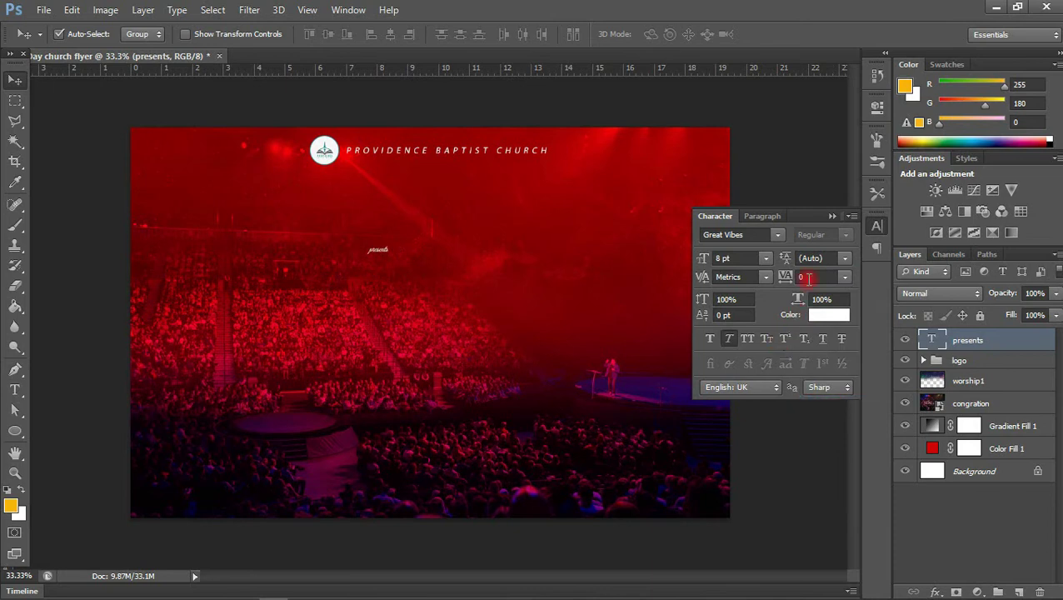
Step: Centre the "presents" text beneath the church name and set its font size to 11 pt
click(765, 258)
click(755, 350)
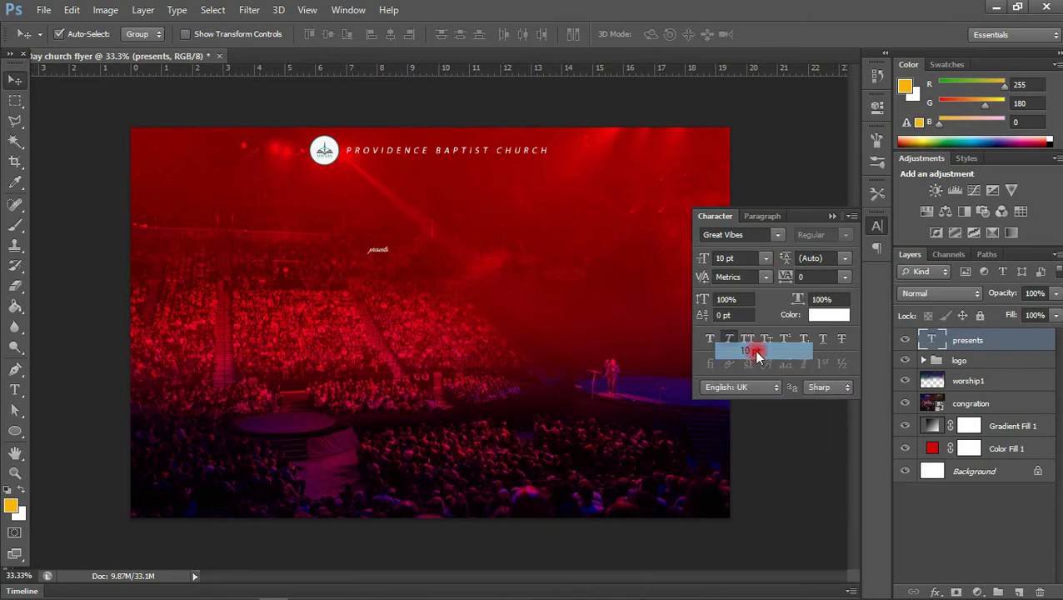
drag(381, 249, 434, 178)
key(shift+Up)
click(765, 258)
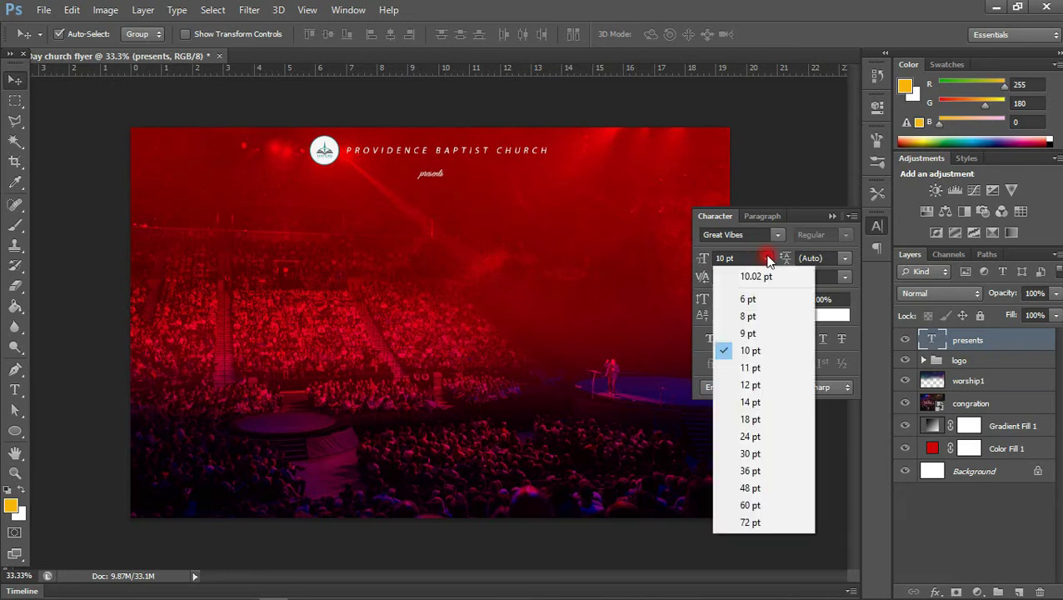
click(749, 366)
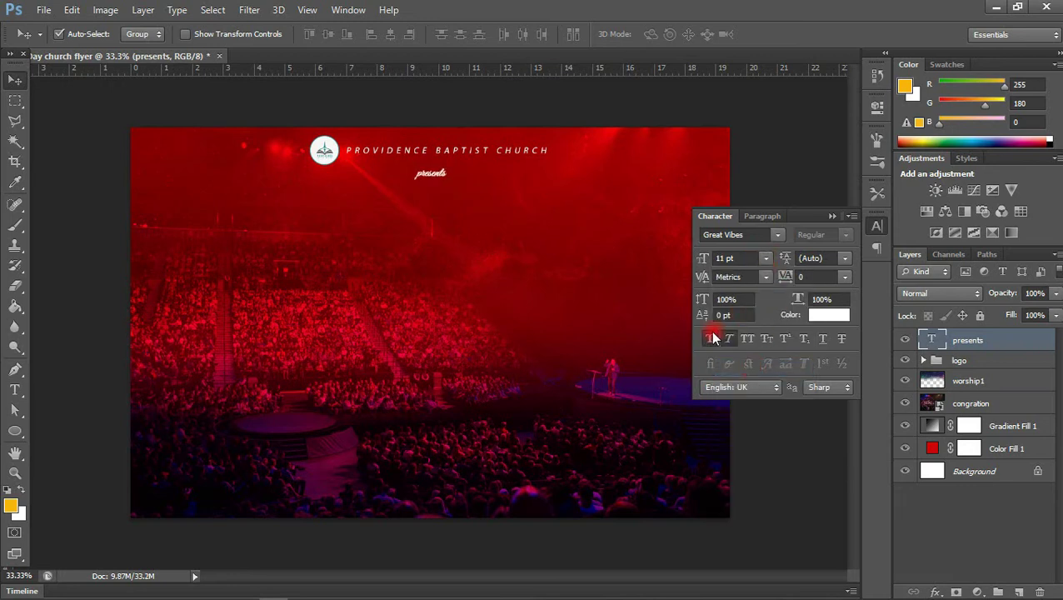
Step: Copy the three title lines, "does love" to "affairs of the heart", from Notepad and paste them as a new text layer
mouse_move(304, 595)
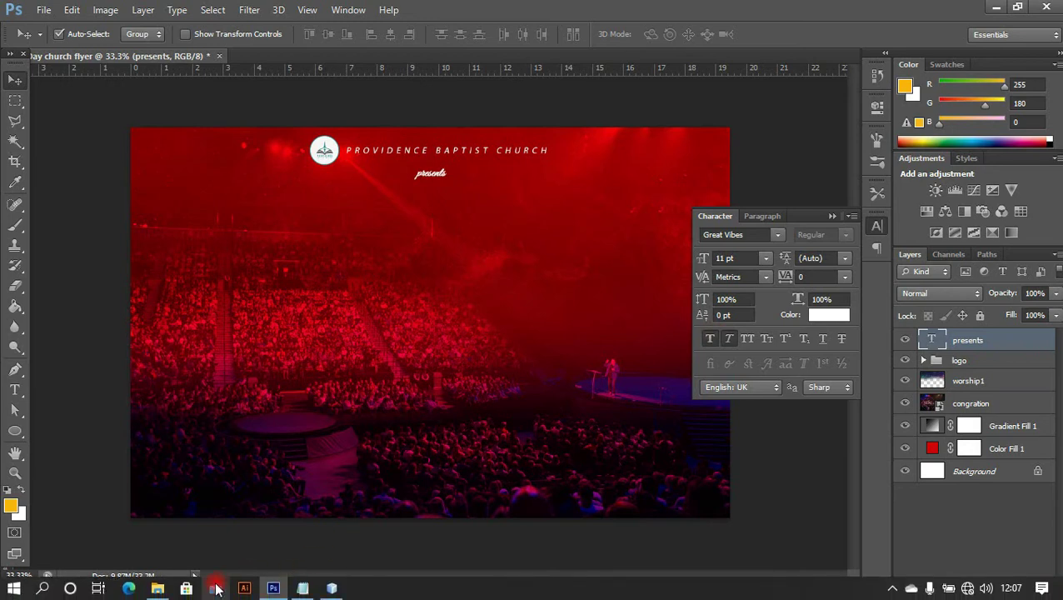
click(303, 588)
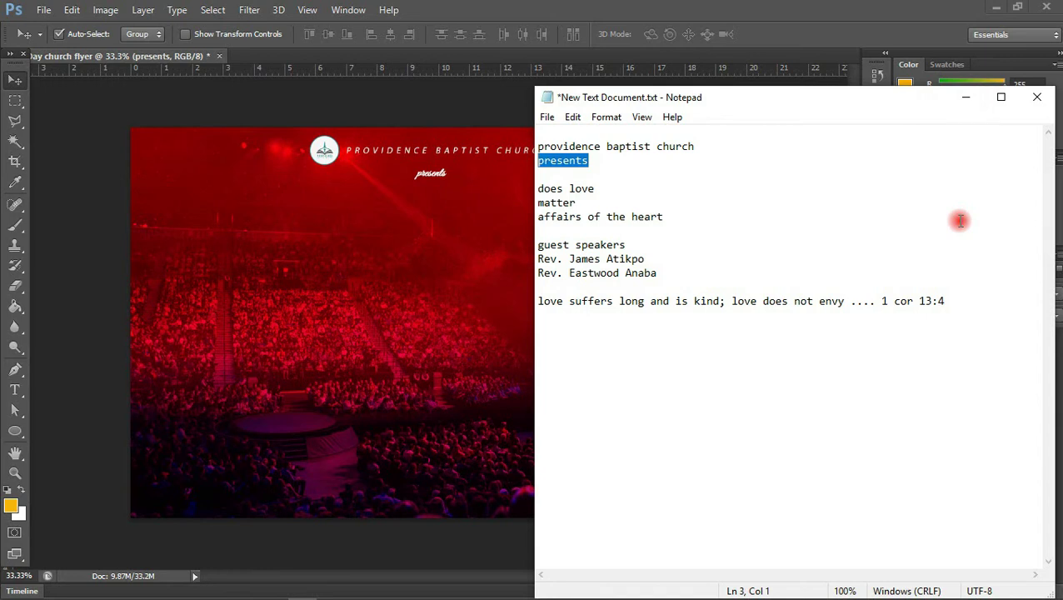
drag(538, 188, 594, 188)
shift+click(663, 217)
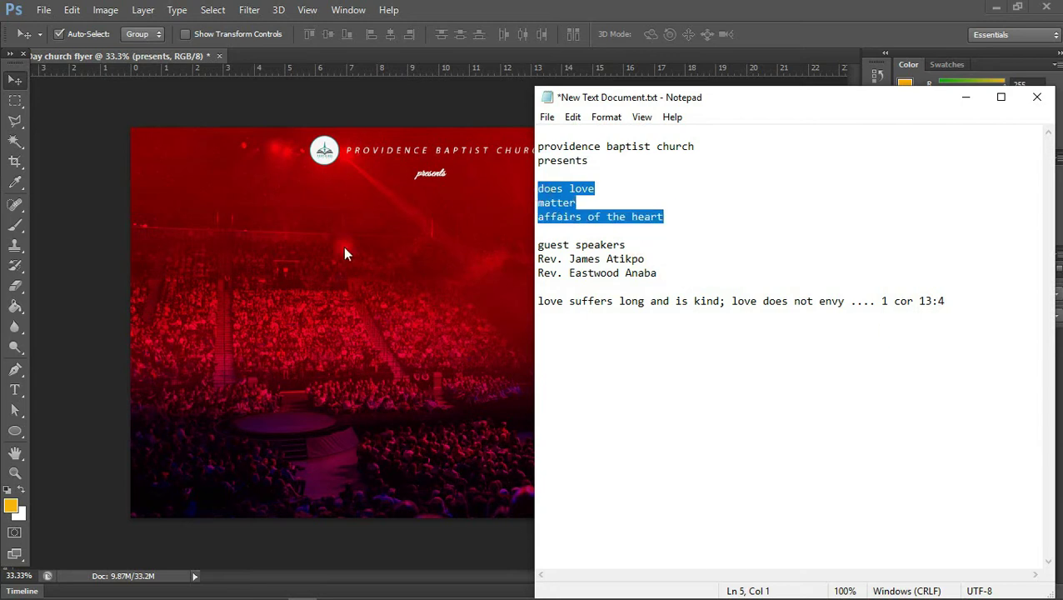
key(ctrl+c)
click(389, 213)
key(t)
click(276, 334)
key(ctrl+v)
key(ctrl+a)
key(ctrl+Return)
Step: Cut "does love" out of the pasted title text and place it in its own text layer
key(t)
drag(250, 331, 350, 328)
key(ctrl+x)
key(ctrl+Return)
key(ctrl+v)
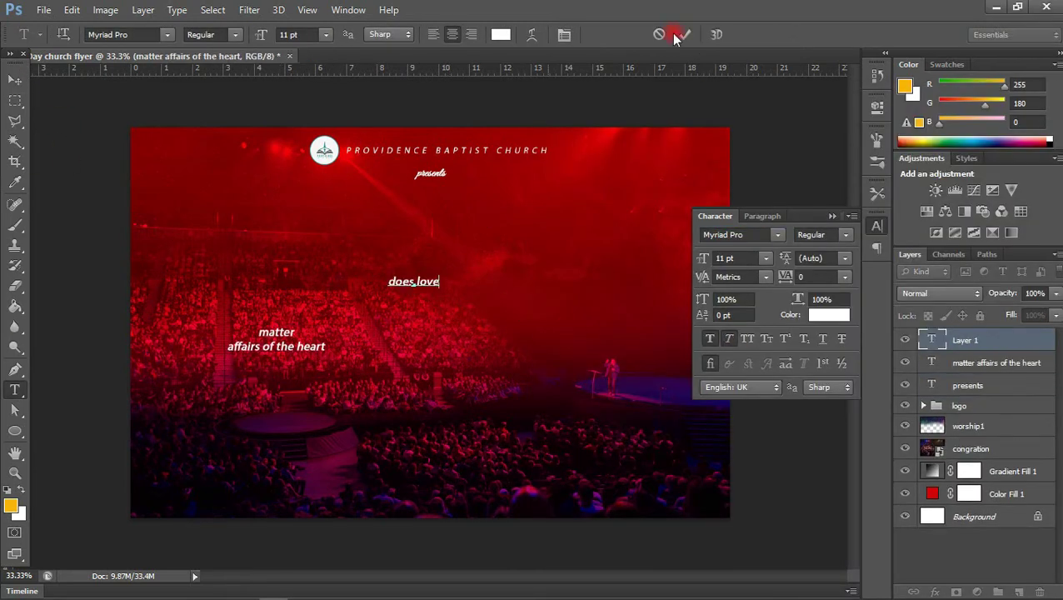
click(681, 35)
Step: Cut "matter" out of the remaining title text and place it in its own text layer
double_click(276, 332)
key(ctrl+x)
key(ctrl+Return)
key(v)
key(ctrl+v)
key(ctrl+Return)
key(v)
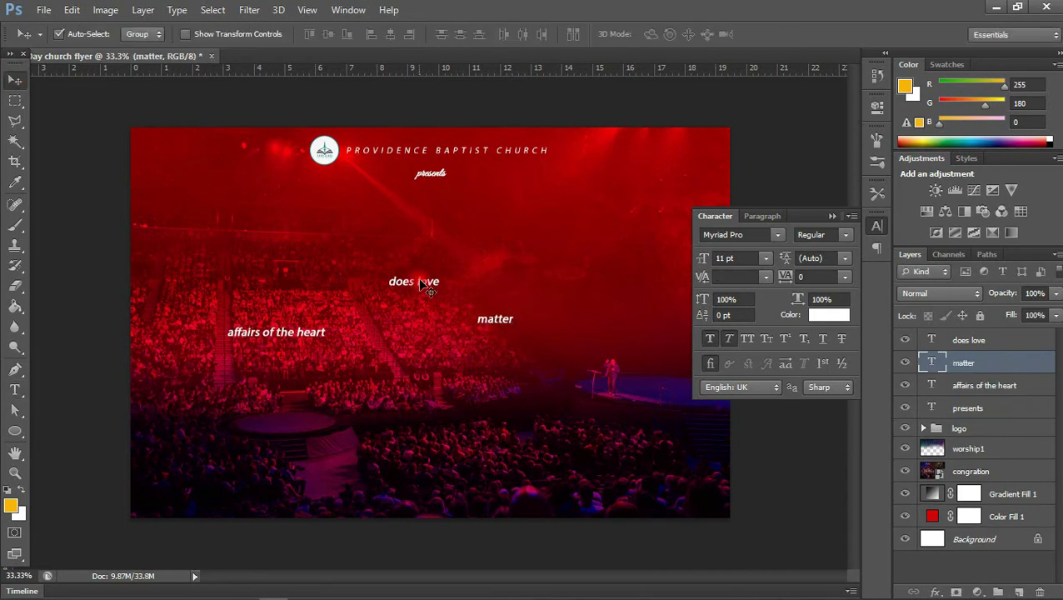
Step: Move "does love" up slightly and place "matter" centred beneath it
drag(427, 286, 430, 257)
drag(494, 318, 417, 283)
key(alt+Tab)
key(alt+Tab)
Step: Set the "does love" text to the Harabara font at 36 pt
click(416, 253)
click(742, 234)
text(Harabara)
key(Return)
click(764, 257)
click(737, 484)
click(764, 258)
click(759, 467)
Step: Set "matter" to the Helvetica Inserat LT Std font and scale it up to about 80.89 pt beneath "DOES LOVE"
click(963, 363)
click(777, 235)
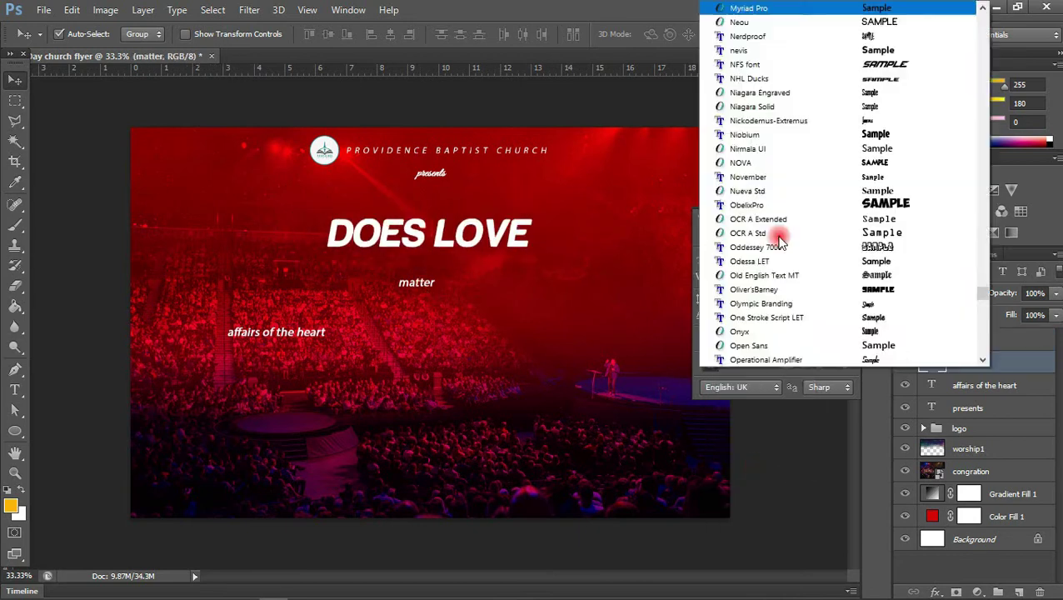
click(754, 234)
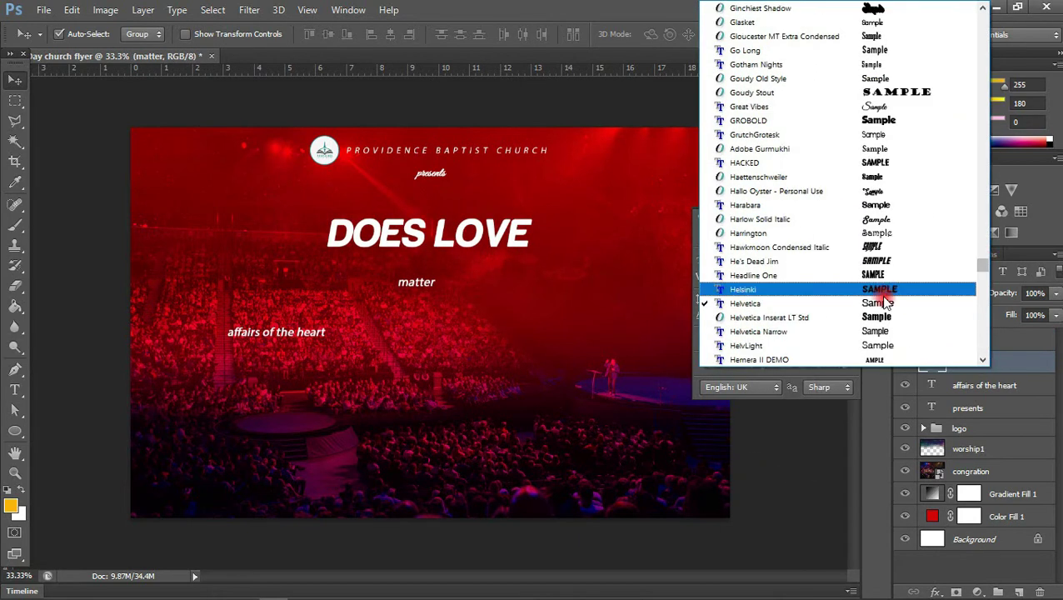
click(881, 290)
key(ctrl+t)
drag(435, 288, 563, 275)
key(Return)
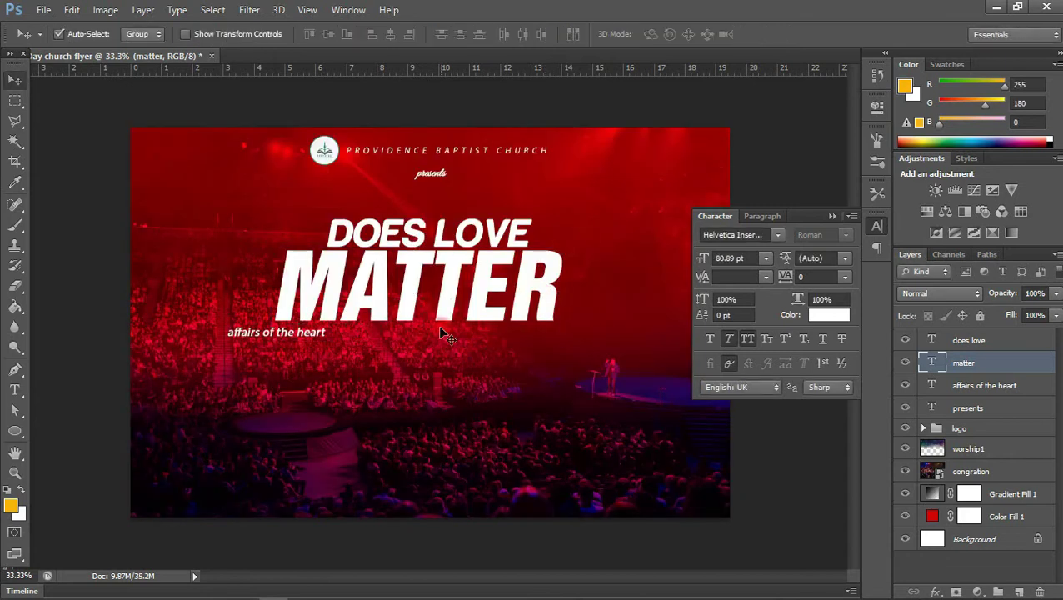
Step: Place "affairs of the heart" just below MATTER in All Caps and widen its tracking to 1020
drag(275, 332, 416, 327)
click(747, 338)
drag(784, 276, 829, 283)
key(shift+Down)
Step: Examine the font, size and tracking settings of the three title text layers
click(553, 320)
drag(827, 215, 812, 226)
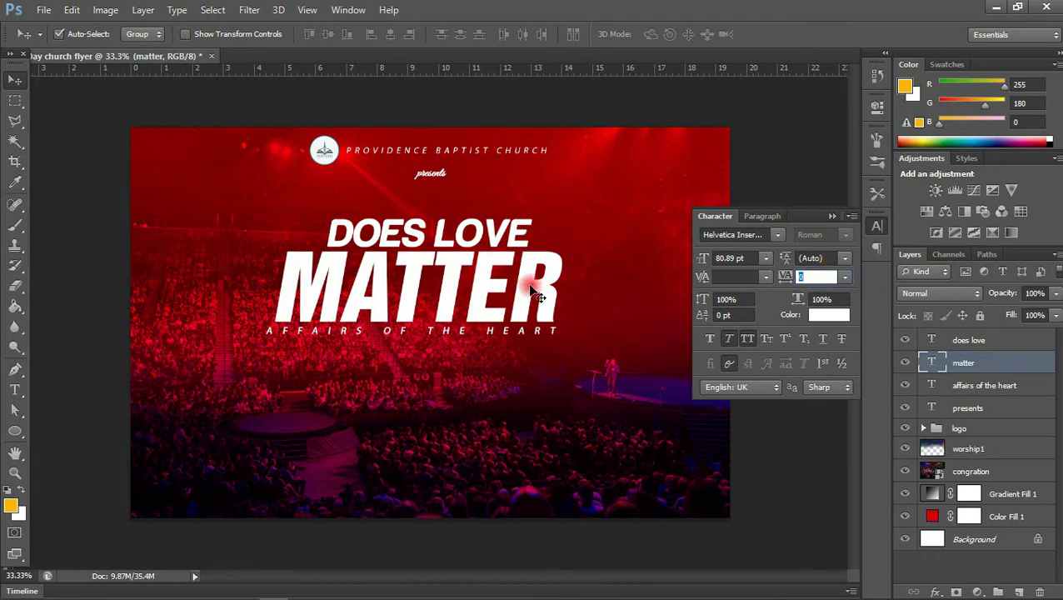
click(517, 239)
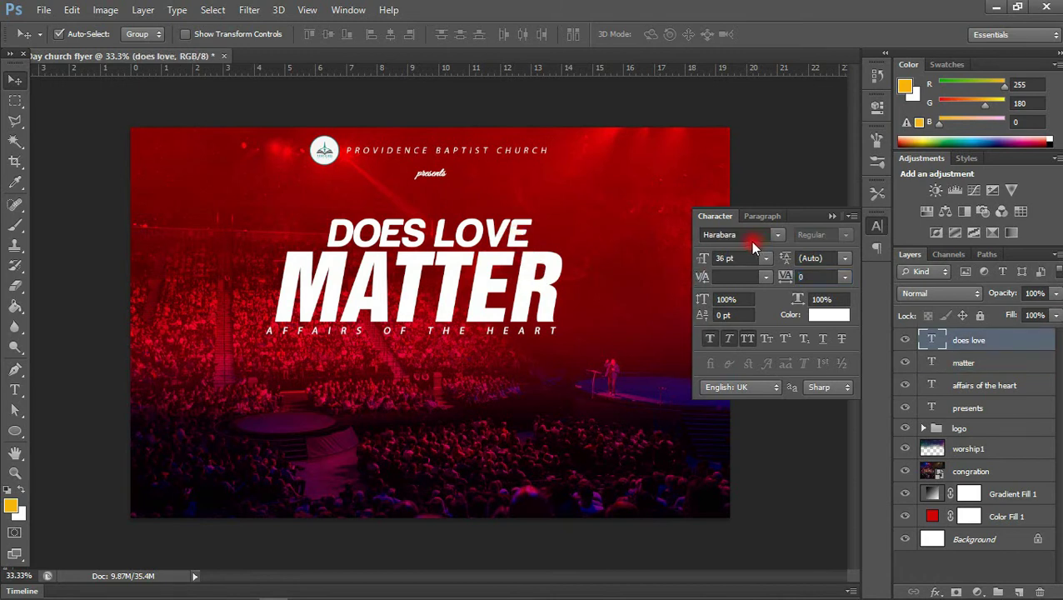
click(725, 257)
click(537, 280)
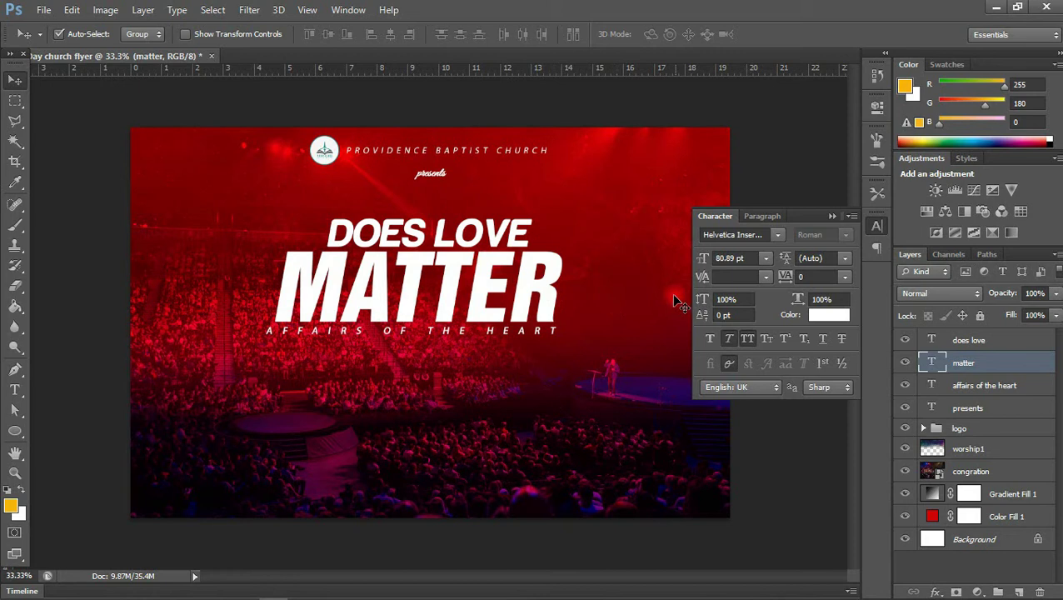
click(554, 332)
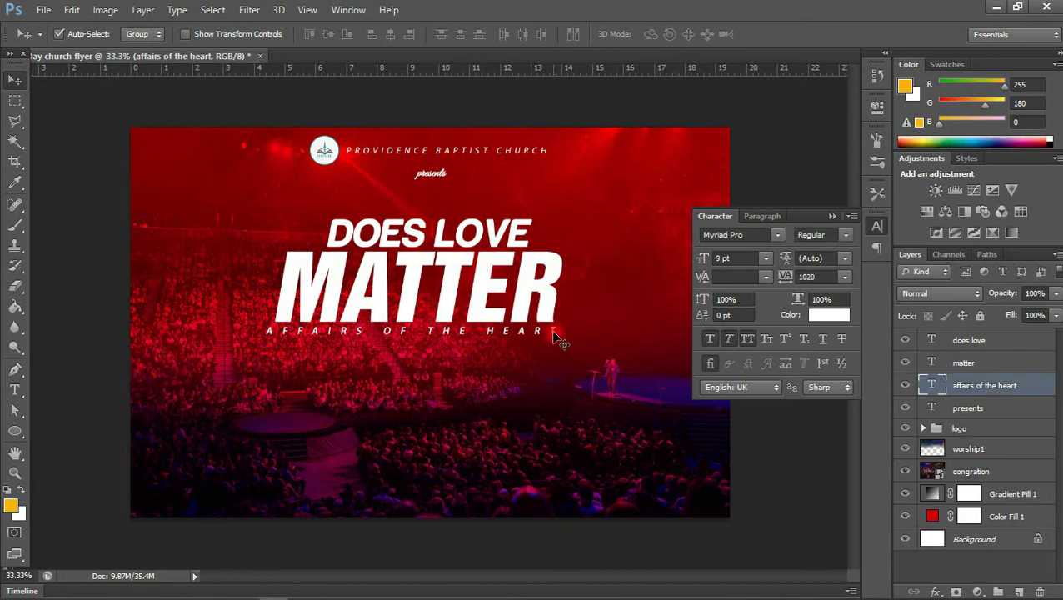
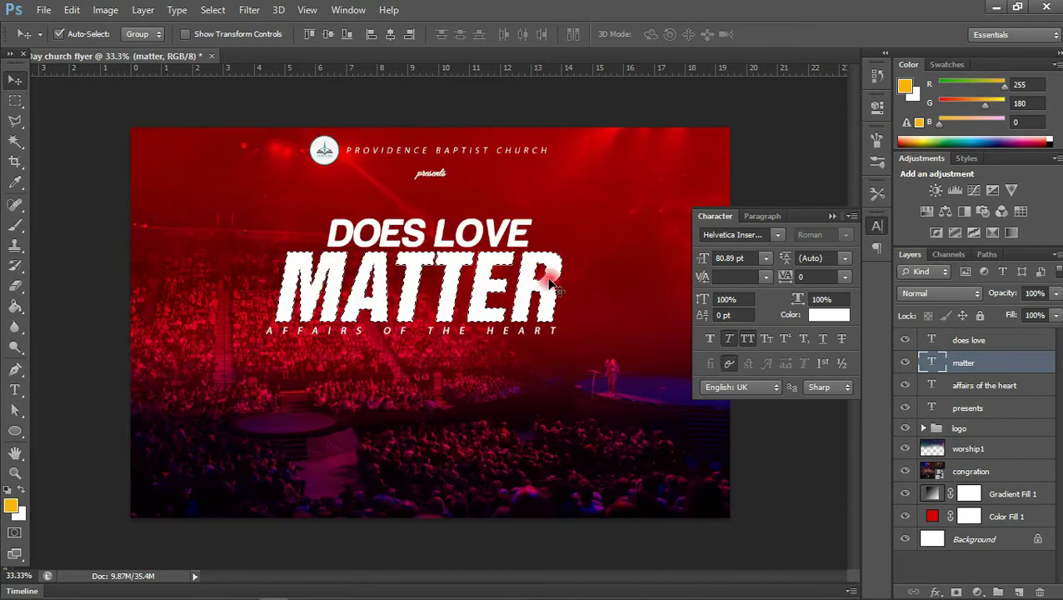
Step: Add a new layer above the "matter" text and expand the MATTER letter selection by 9 pixels
click(1018, 591)
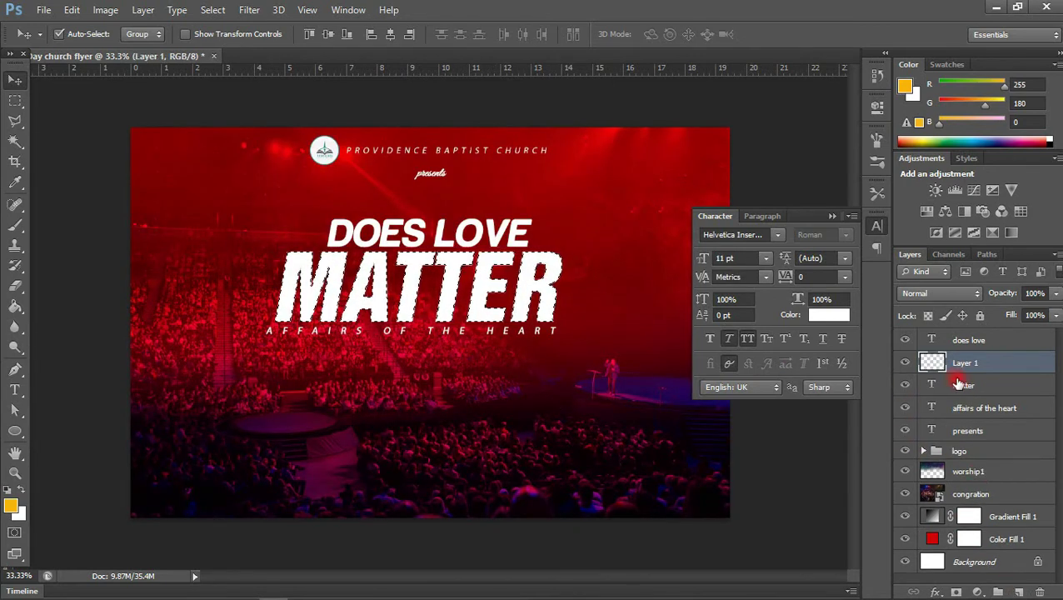
click(214, 11)
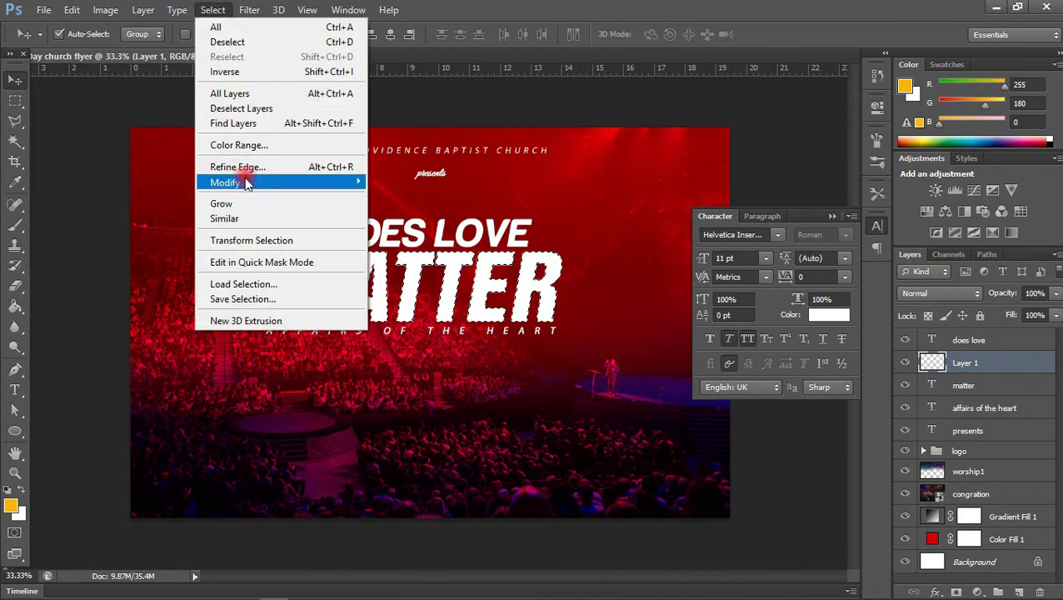
mouse_move(246, 182)
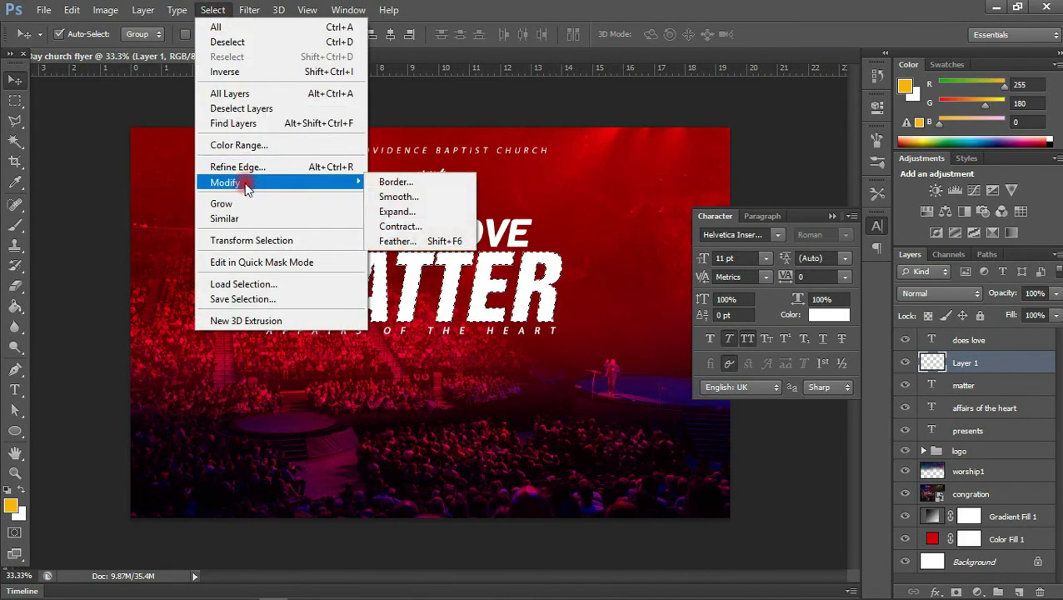
click(396, 211)
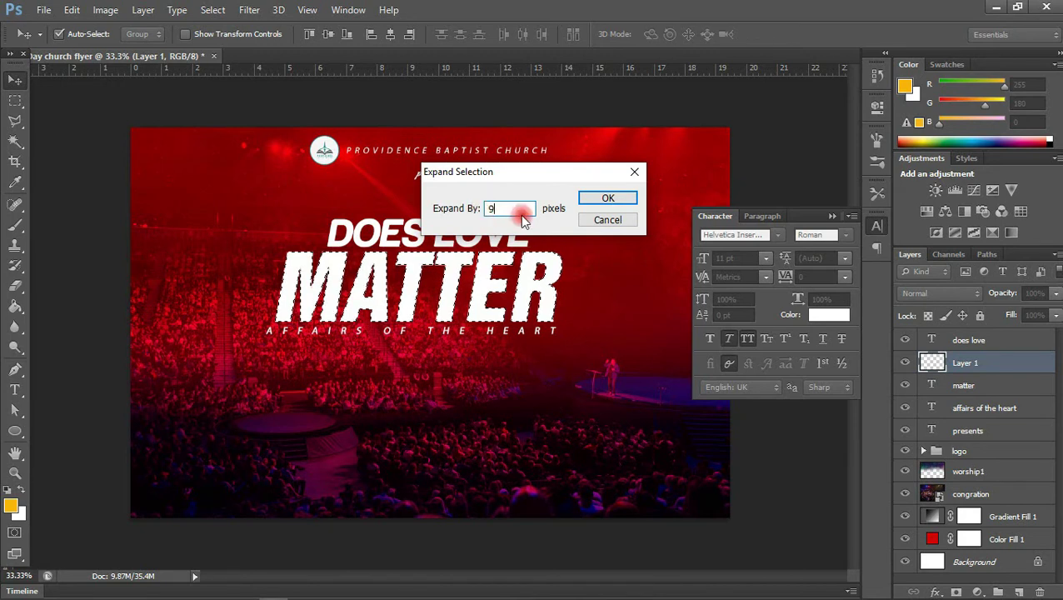
click(603, 198)
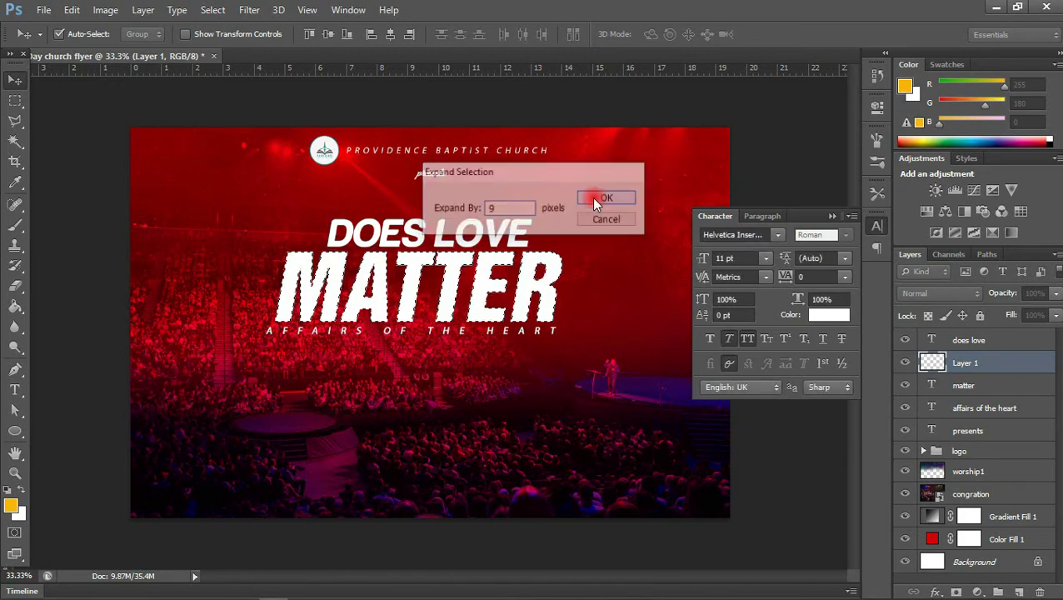
Step: Stroke the expanded MATTER selection on Layer 1 with a 2 px white outline located outside, then deselect
click(16, 103)
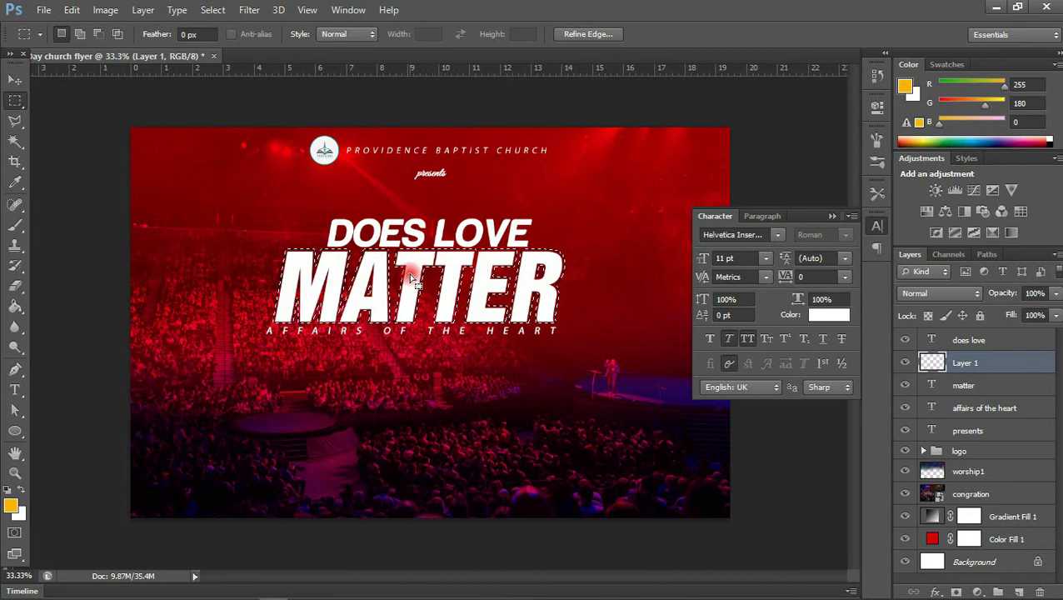
right_click(411, 278)
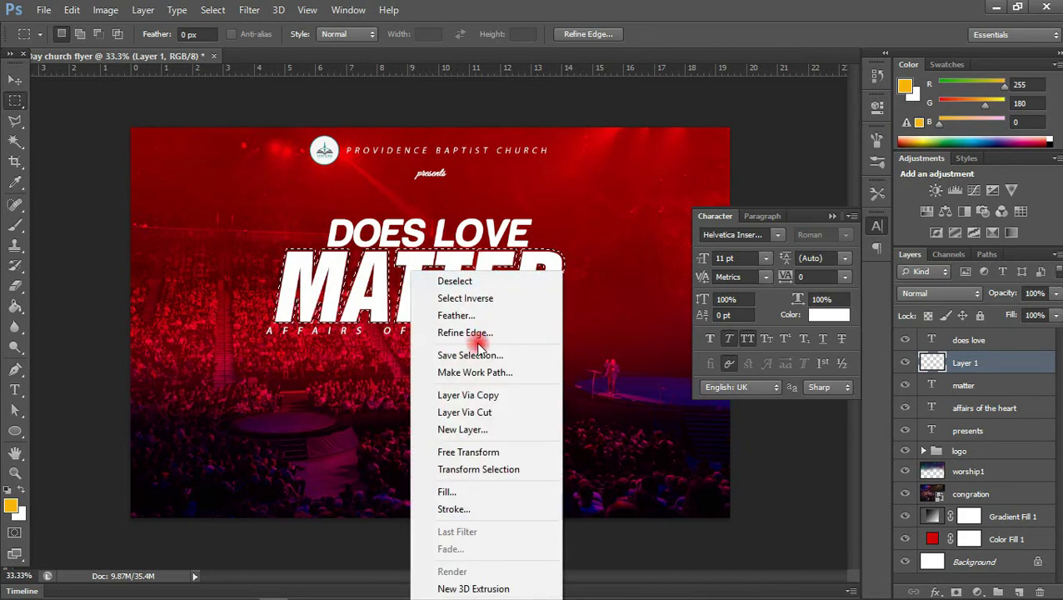
click(470, 507)
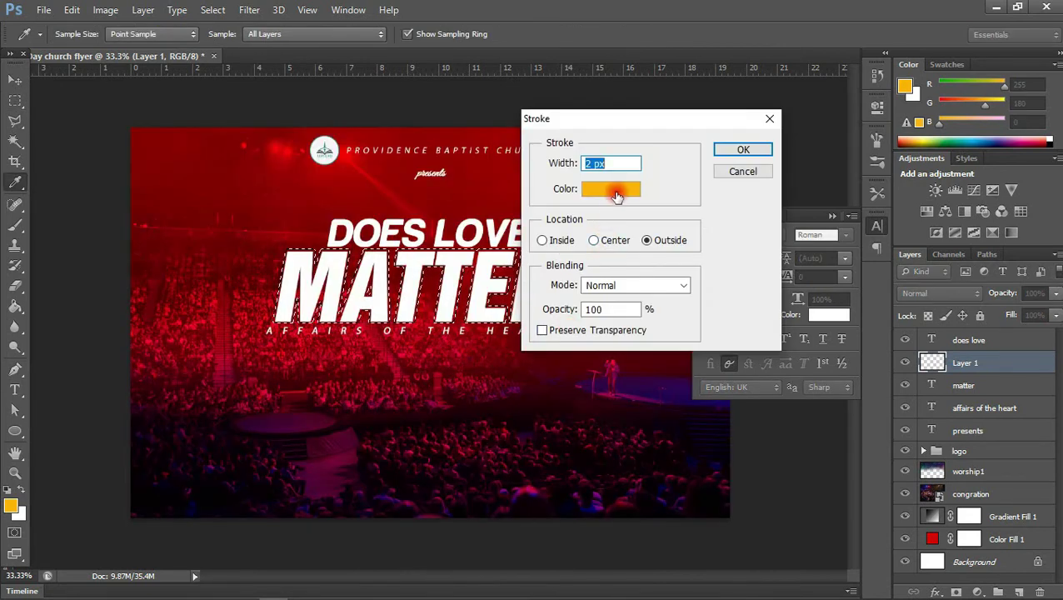
click(620, 193)
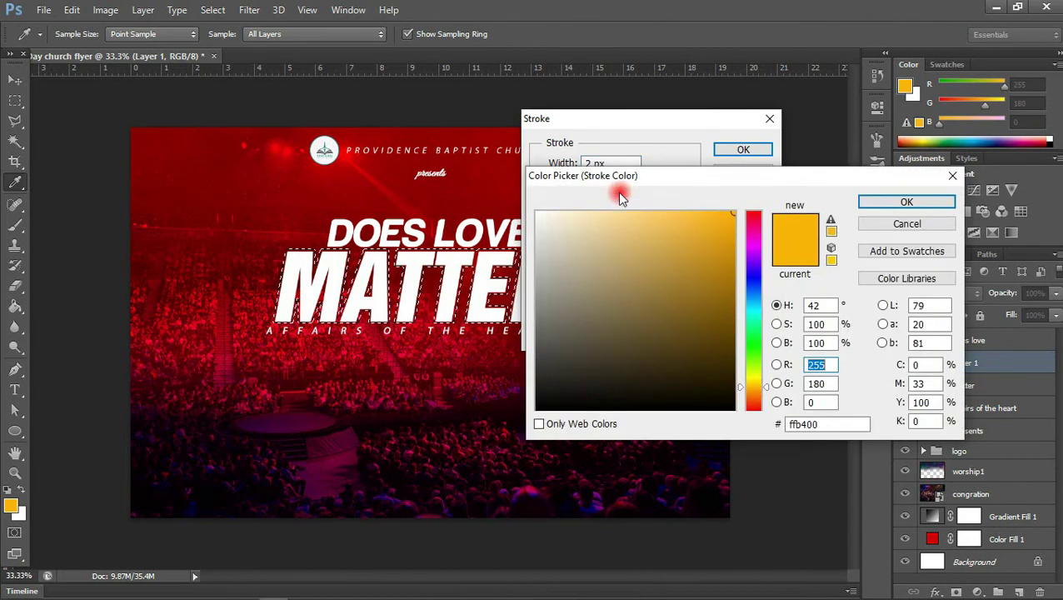
click(499, 256)
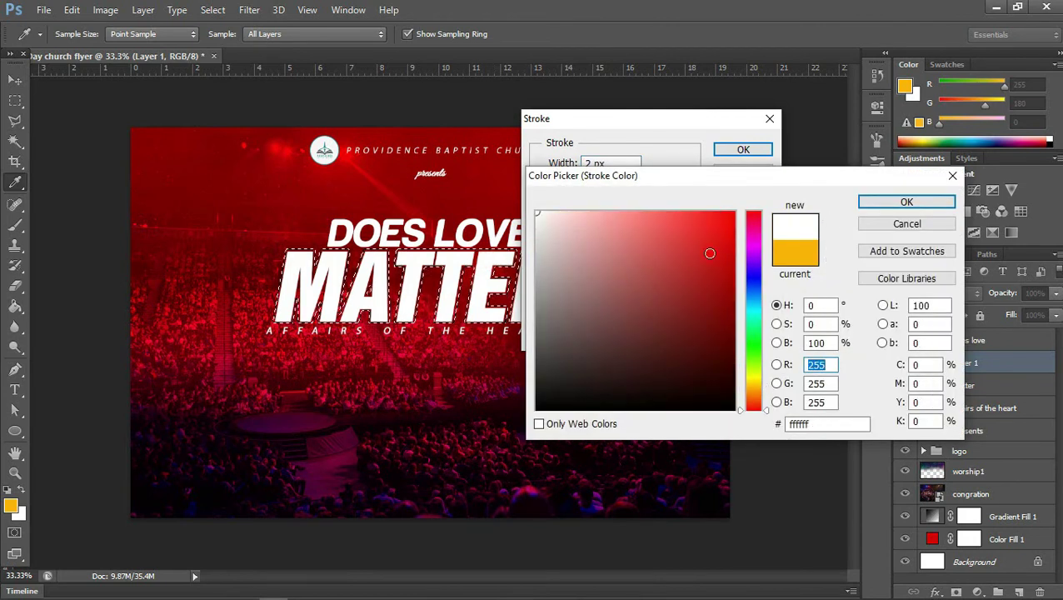
click(871, 204)
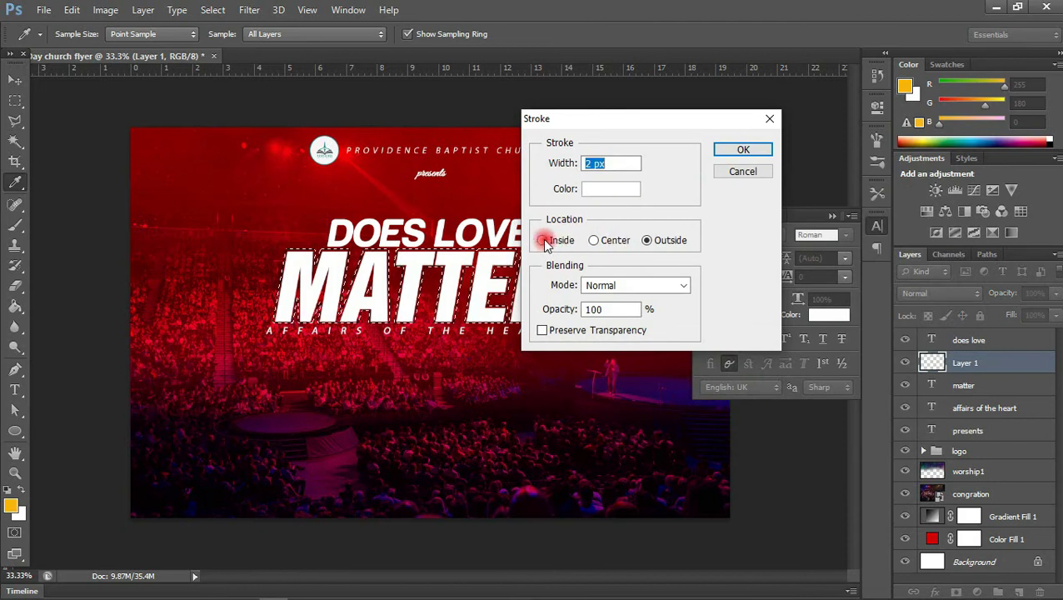
click(593, 242)
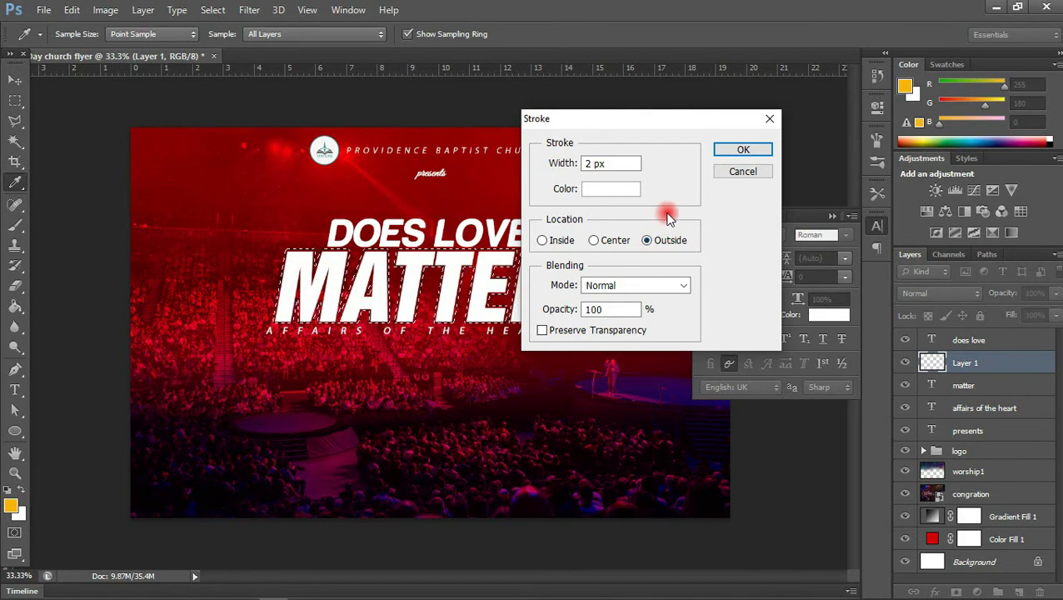
click(737, 151)
key(m)
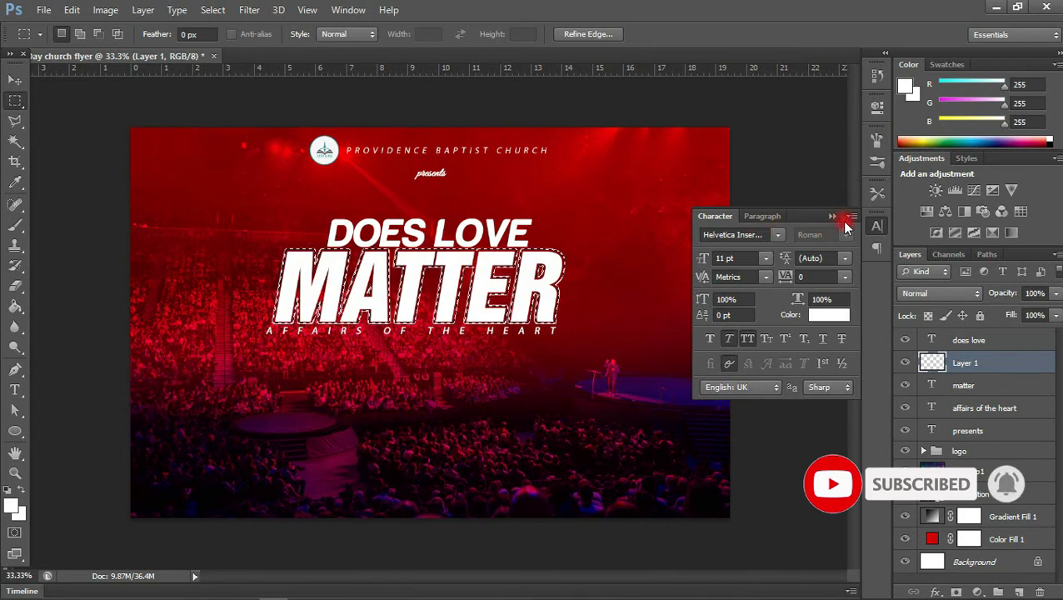
key(ctrl+d)
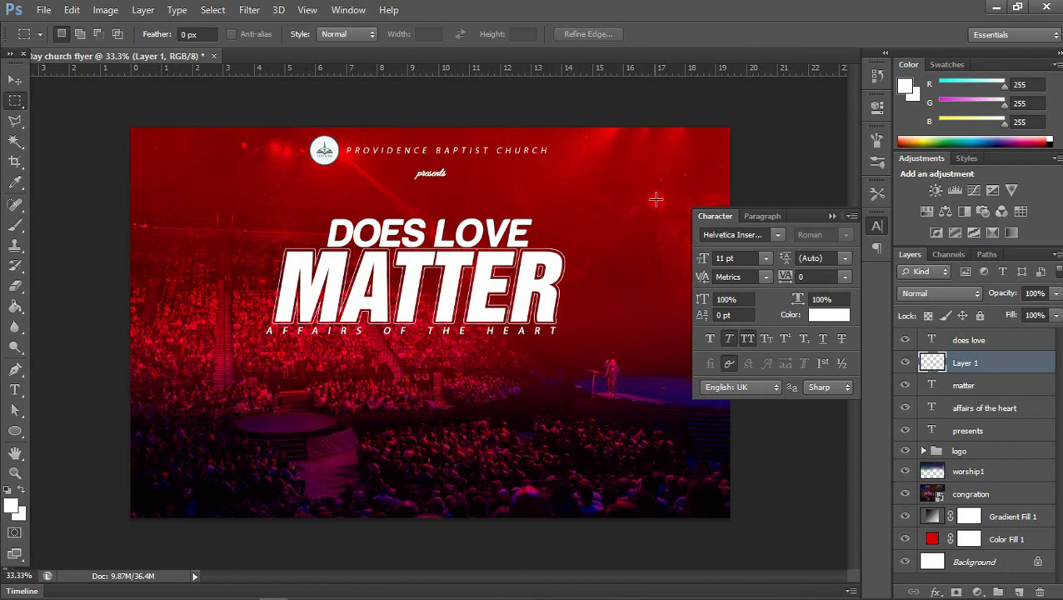
click(831, 215)
key(v)
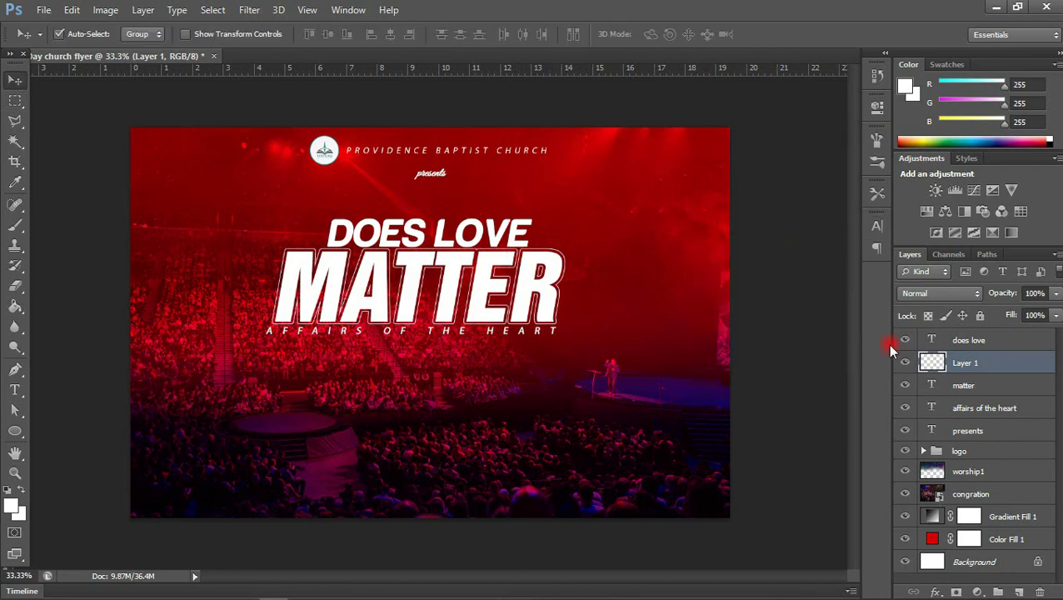
Step: Group the does love, Layer 1, matter and affairs of the heart layers as "theme" and scale the title up slightly
click(962, 345)
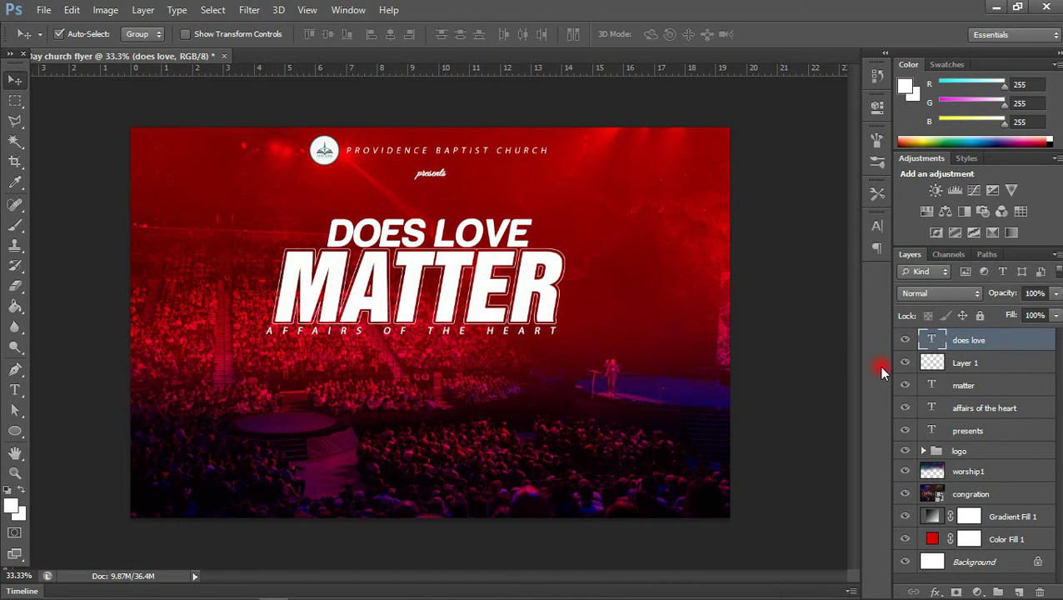
shift+click(995, 408)
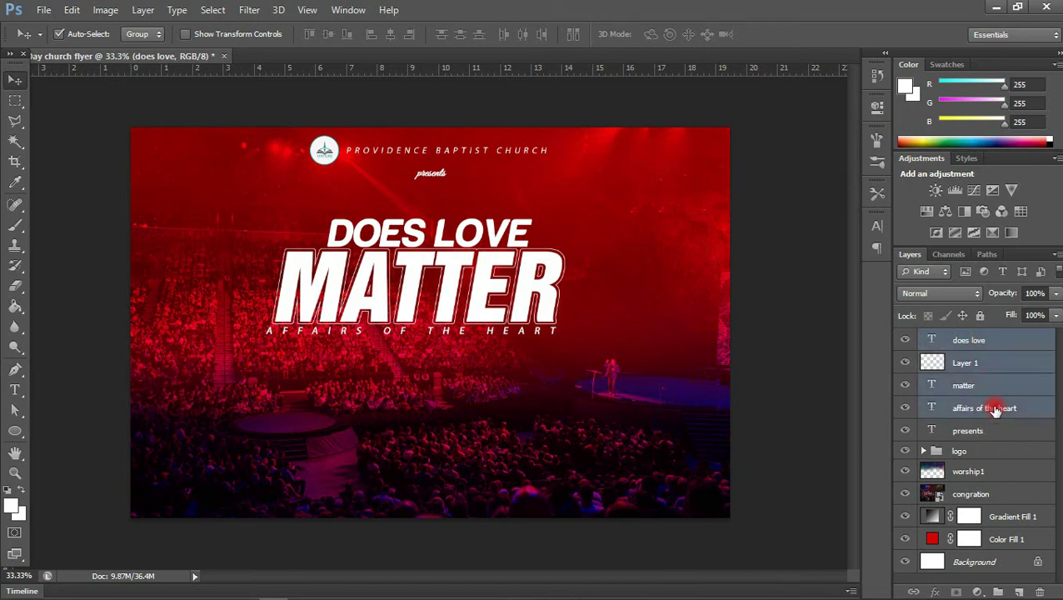
key(ctrl+g)
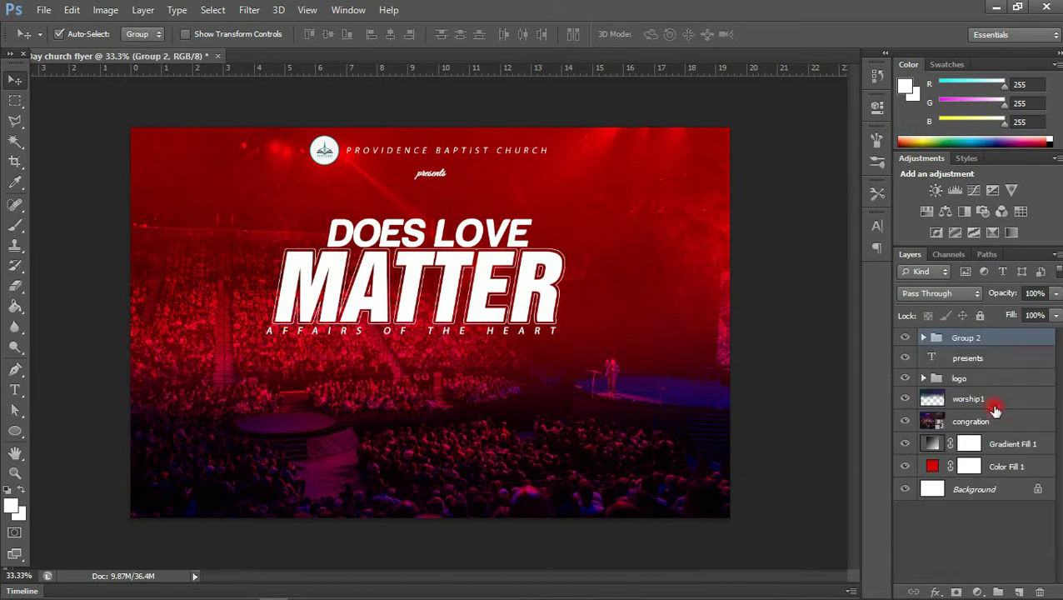
double_click(966, 338)
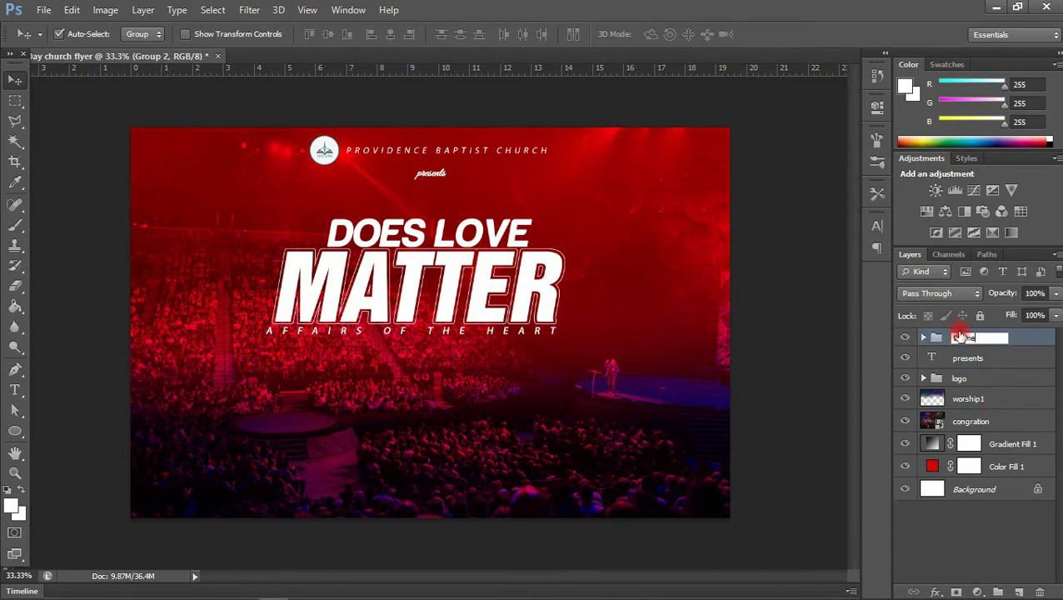
text(theme)
key(Return)
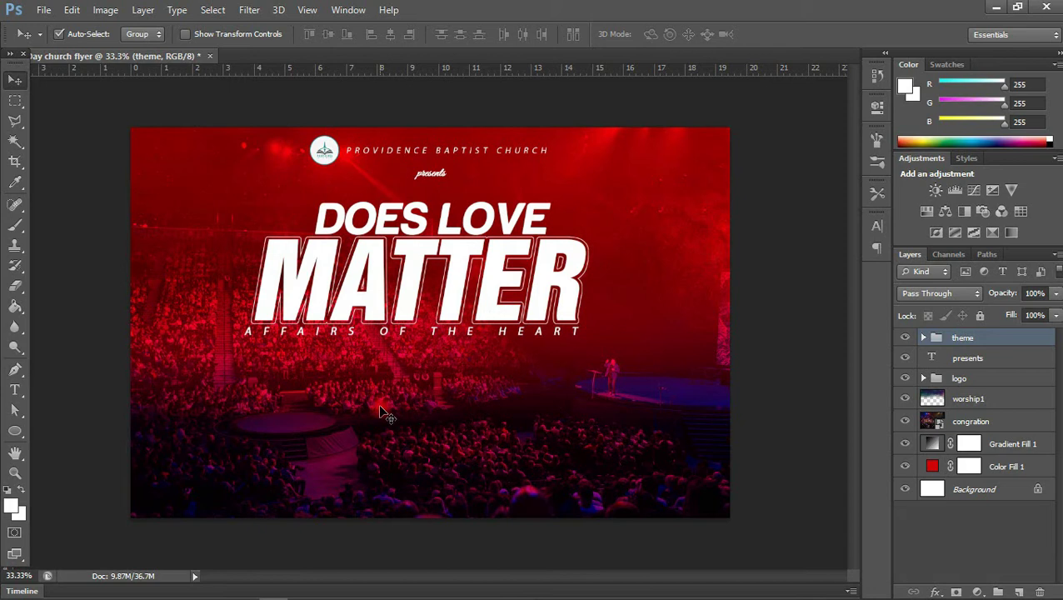
Step: Draw a rectangle about 2615 by 687 px across the flyer's bottom with white fill and no stroke
mouse_move(15, 430)
mouse_down()
mouse_move(59, 429)
mouse_move(148, 581)
mouse_move(482, 574)
mouse_move(775, 589)
mouse_up()
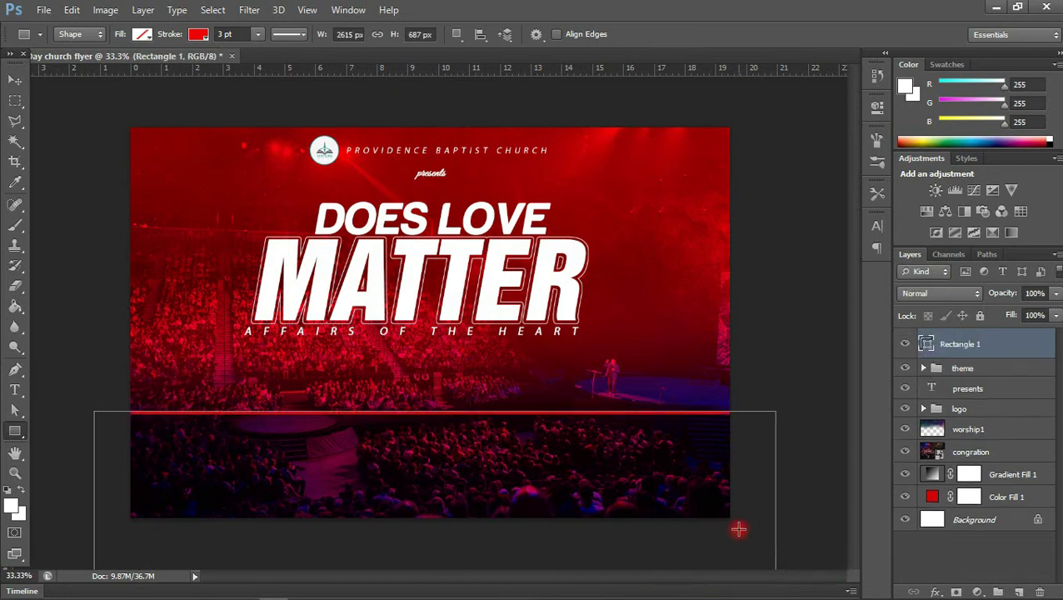
click(196, 38)
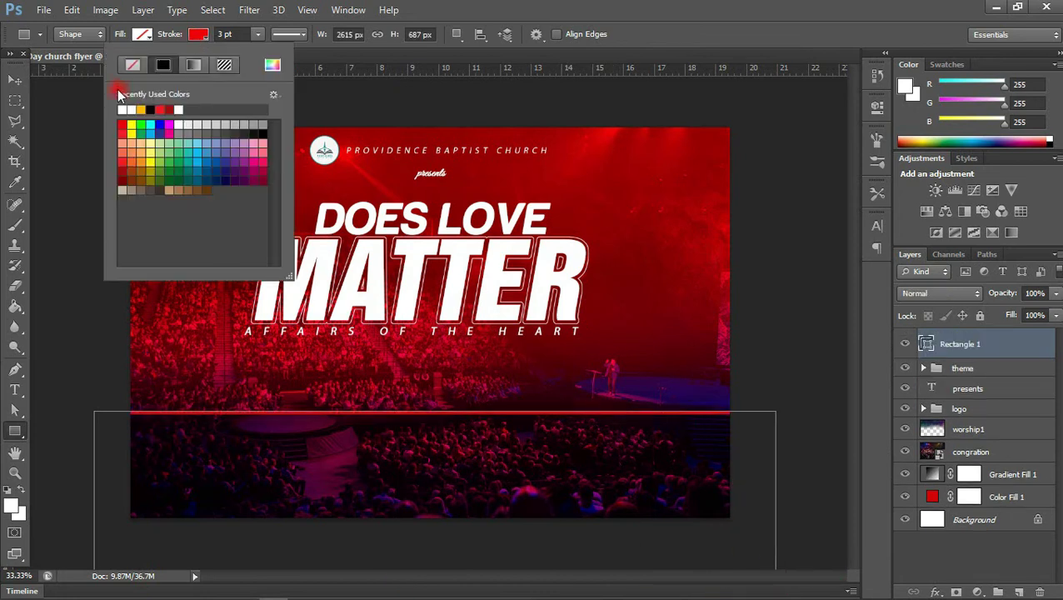
click(132, 65)
click(142, 36)
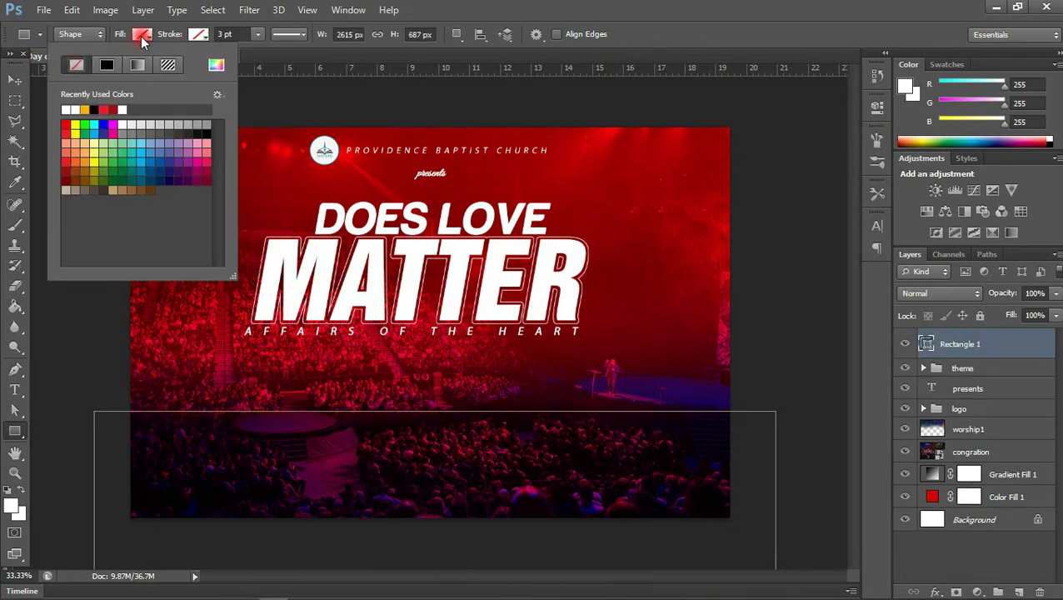
click(66, 109)
click(16, 79)
mouse_move(414, 455)
mouse_down()
mouse_move(408, 439)
mouse_move(409, 454)
mouse_up()
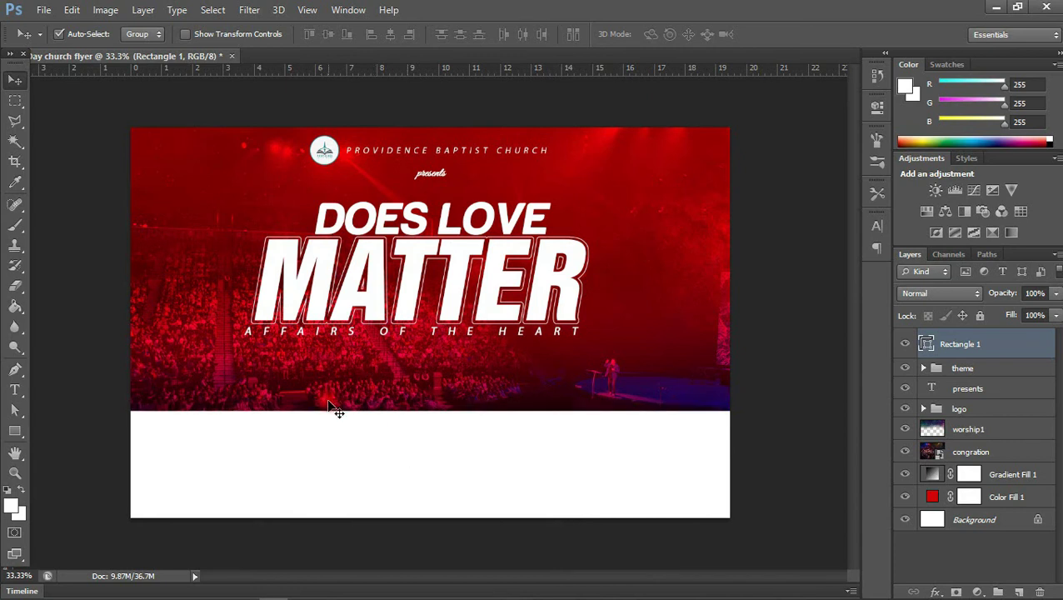
Step: Add upright "12 - 14" and "FEBRUARY" texts, stacked and centred at the lower left just above the white band
key(t)
click(190, 371)
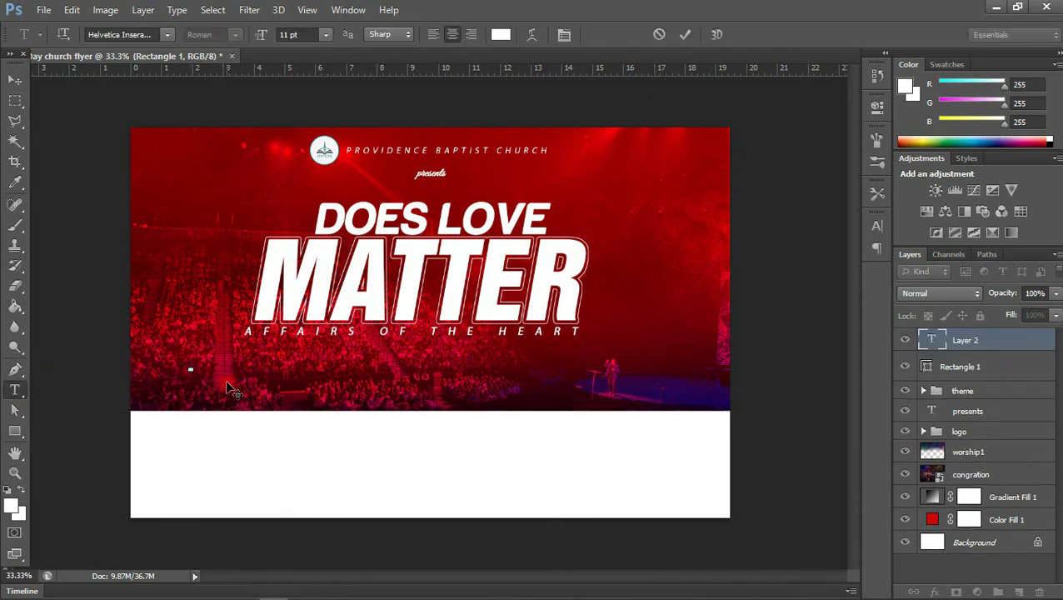
text(12 - 14)
key(ctrl+Return)
click(150, 383)
text(FEBRUARY)
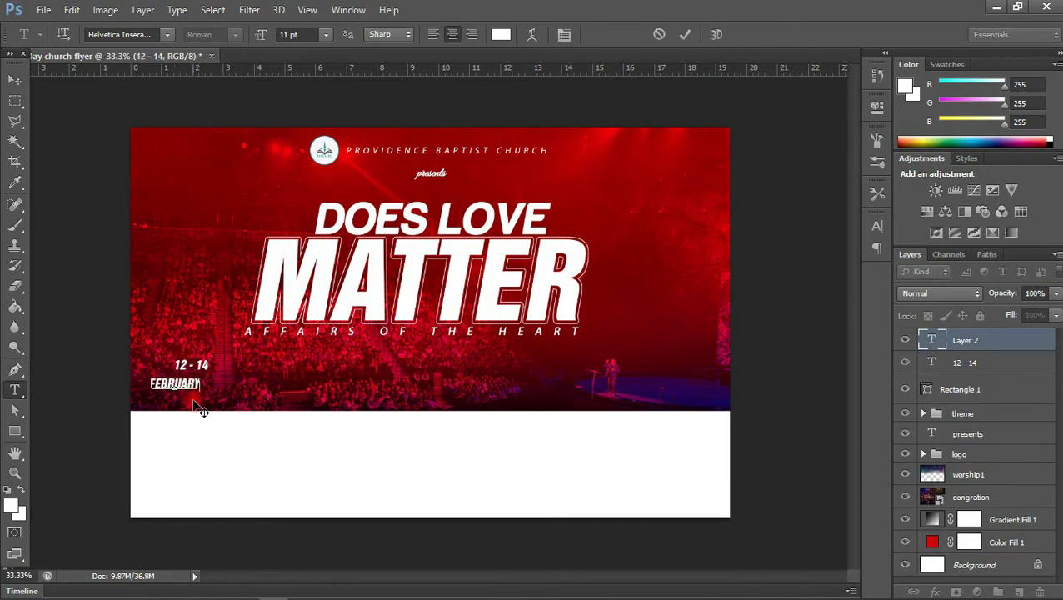
text(v)
click(876, 226)
mouse_move(174, 383)
mouse_down()
mouse_move(212, 329)
mouse_move(185, 374)
mouse_up()
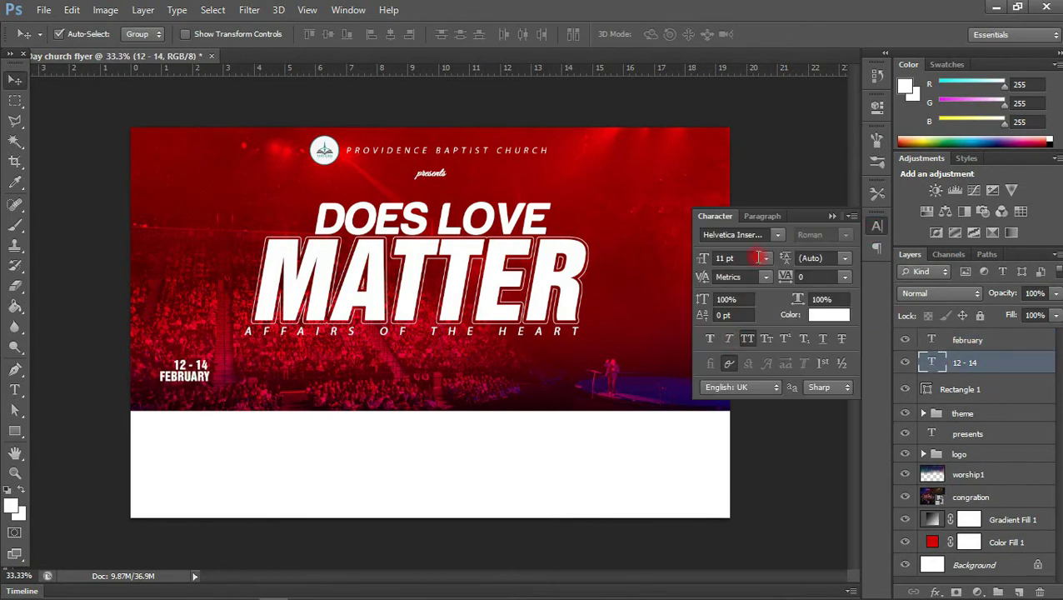
Step: Change the date numbers to "12-14" without spaces and set their size to 18 pt
key(t)
click(192, 360)
key(ctrl+Return)
key(v)
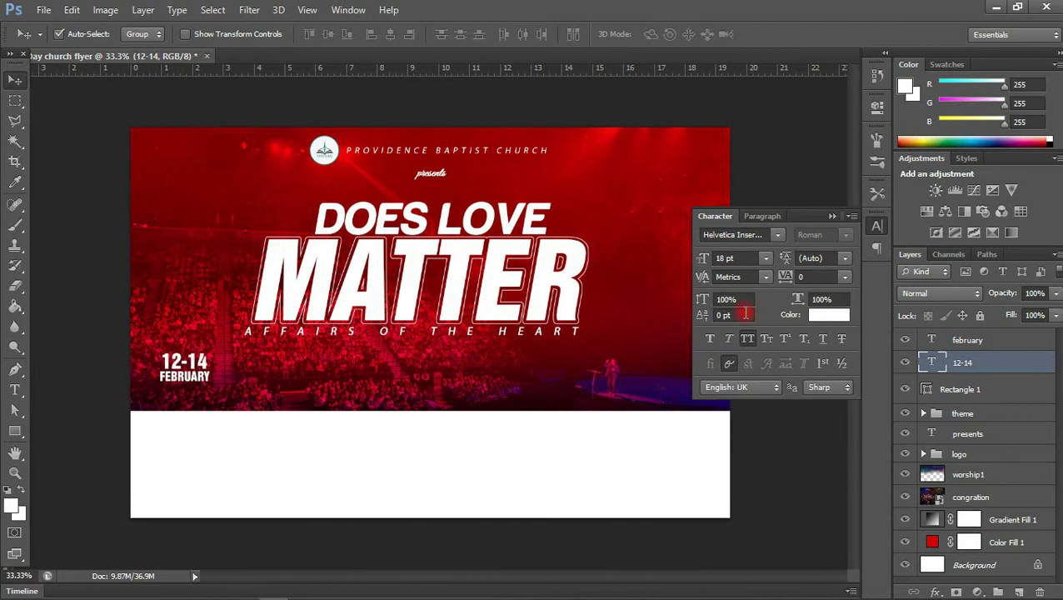
Step: Group the 12-14 and february text layers and name the group "date"
click(953, 367)
shift+click(966, 340)
key(ctrl+g)
double_click(966, 338)
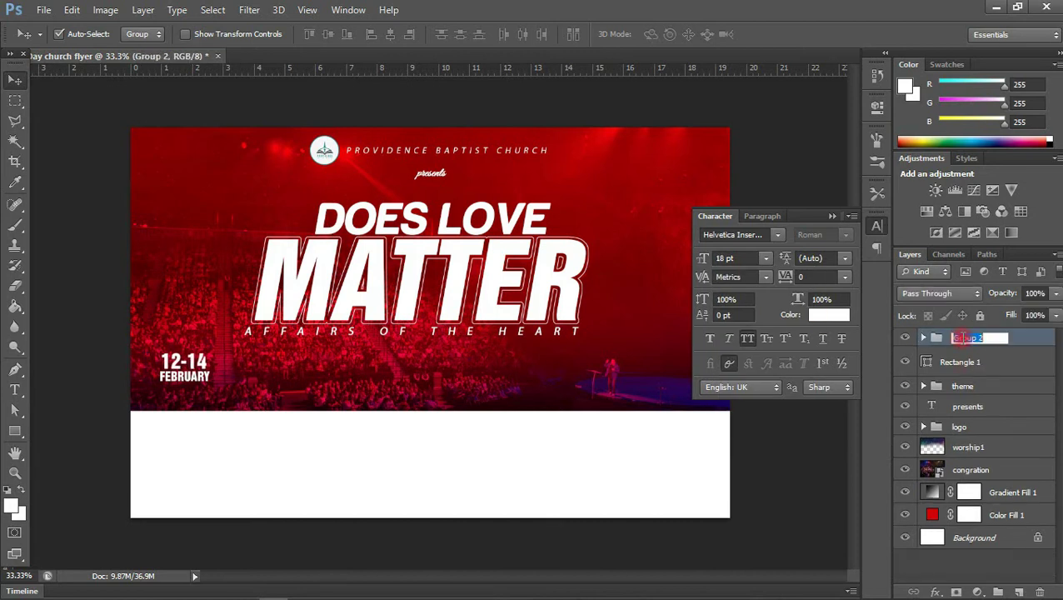
text(date)
key(Return)
Step: Duplicate the date group to its right below the title and rename the copy "time"
drag(204, 371, 377, 391)
double_click(968, 337)
text(time)
key(Return)
key(alt+Tab)
key(alt+Tab)
Step: Replace the time group's texts with "6:00pm" and "each night"
text(t6:00pm)
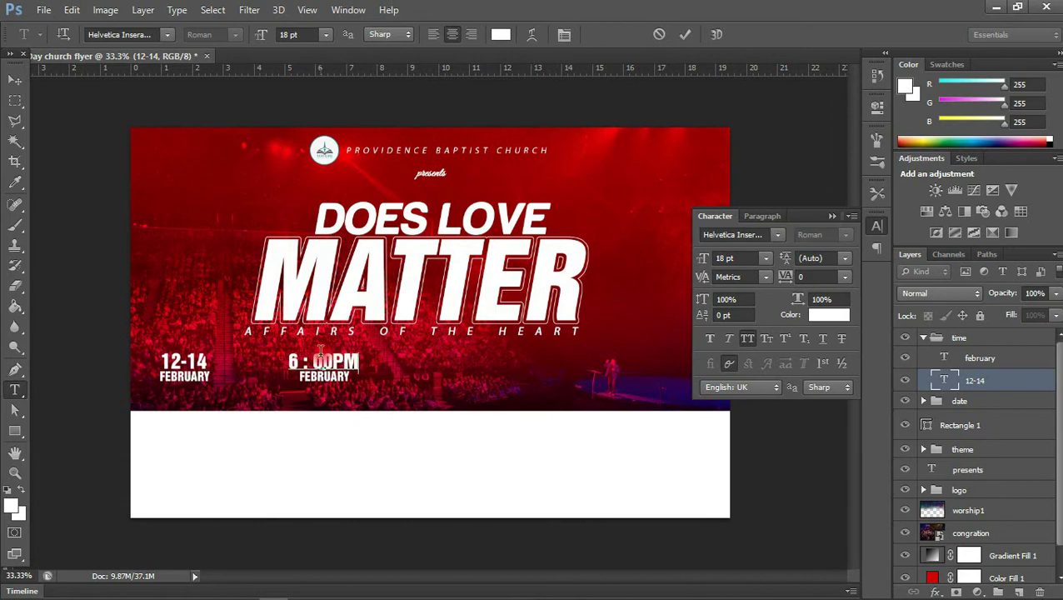
double_click(324, 376)
text(each night)
key(ctrl+Return)
key(v)
click(923, 338)
Step: Duplicate the time group and space the copy out to the right in the same row
key(ctrl+j)
key(shift+Right)
key(shift+Right)
key(shift+Right)
key(shift+Right)
key(shift+Right)
key(shift+Right)
key(shift+Right)
key(shift+Right)
key(shift+Right)
key(shift+Right)
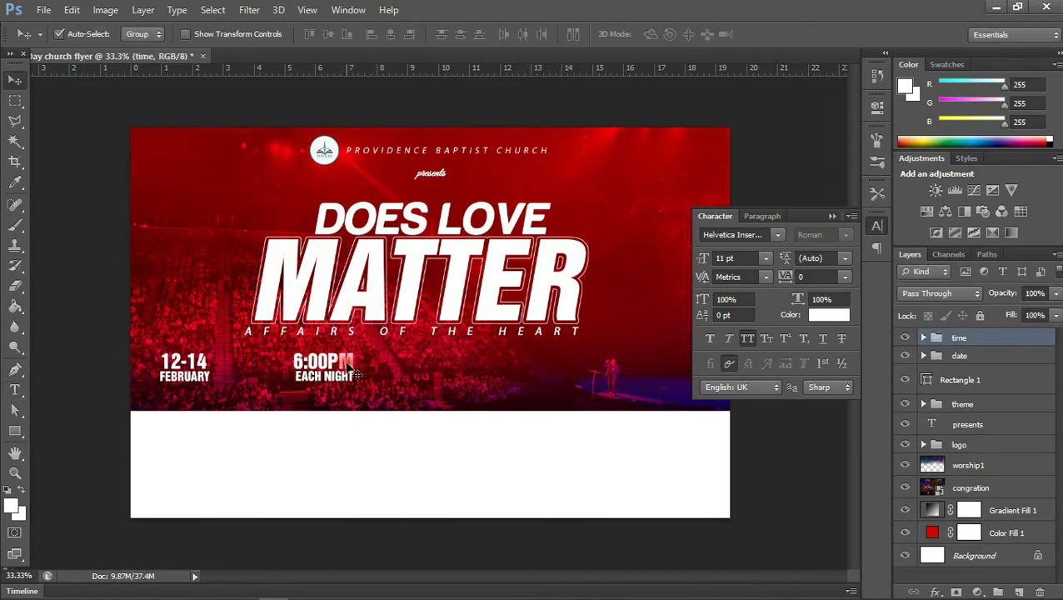
Step: Replace the texts in the time copy group with "perez" above "chapel-dome"
click(925, 338)
double_click(939, 359)
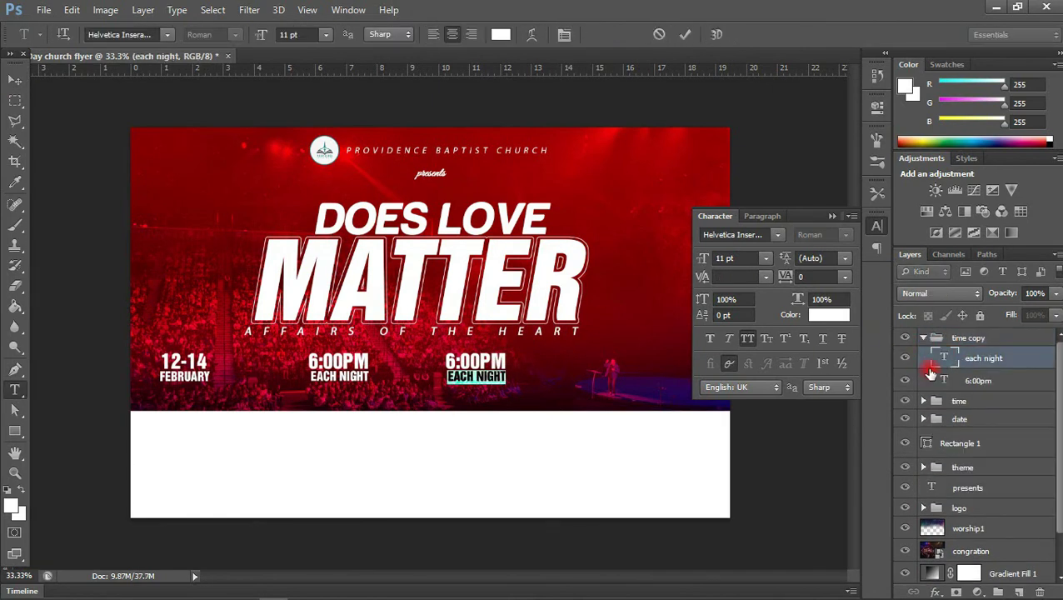
text(chapel-dome)
double_click(944, 380)
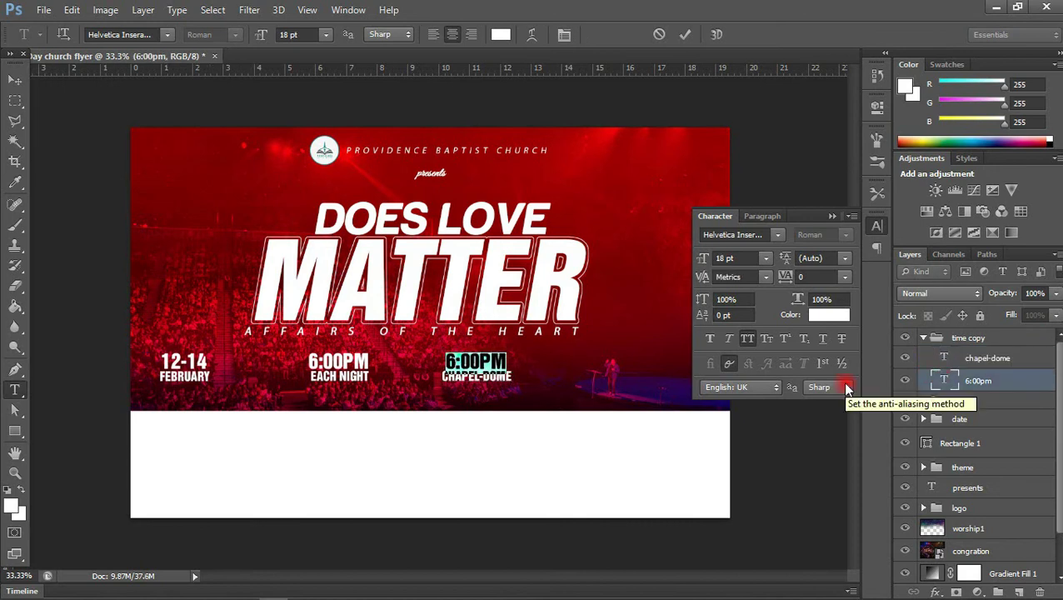
text(perez)
key(ctrl+Return)
key(v)
Step: Group the date, time and venue groups, centre them above the white band, and nudge the title group slightly down
click(917, 340)
shift+click(958, 377)
key(ctrl+g)
key(shift+Right)
key(shift+Right)
key(shift+Right)
key(shift+Right)
key(shift+Right)
key(shift+Right)
key(shift+Right)
key(shift+Right)
key(shift+Right)
key(shift+Right)
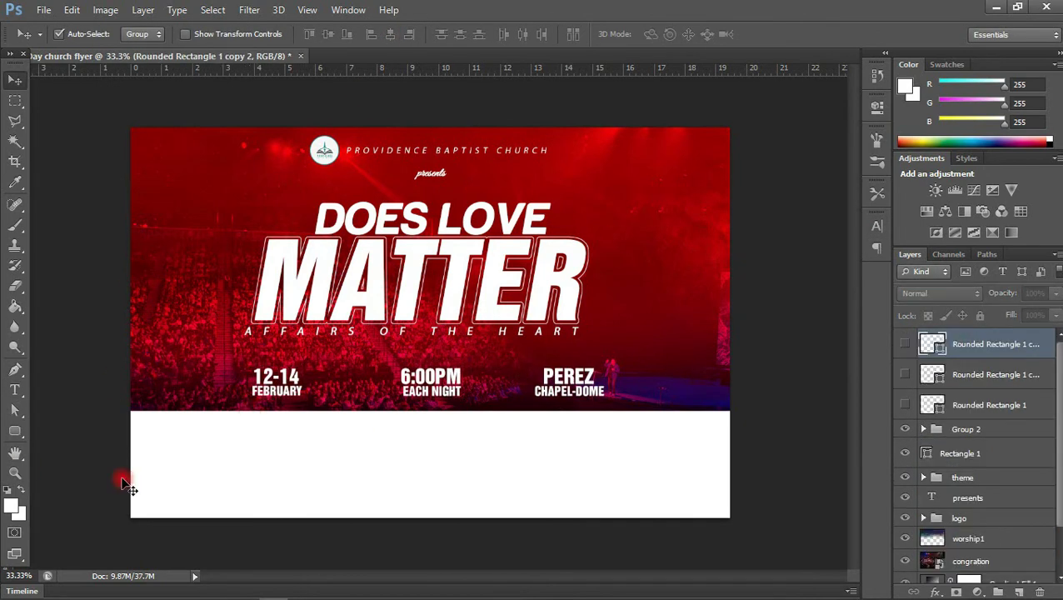
drag(497, 260, 498, 263)
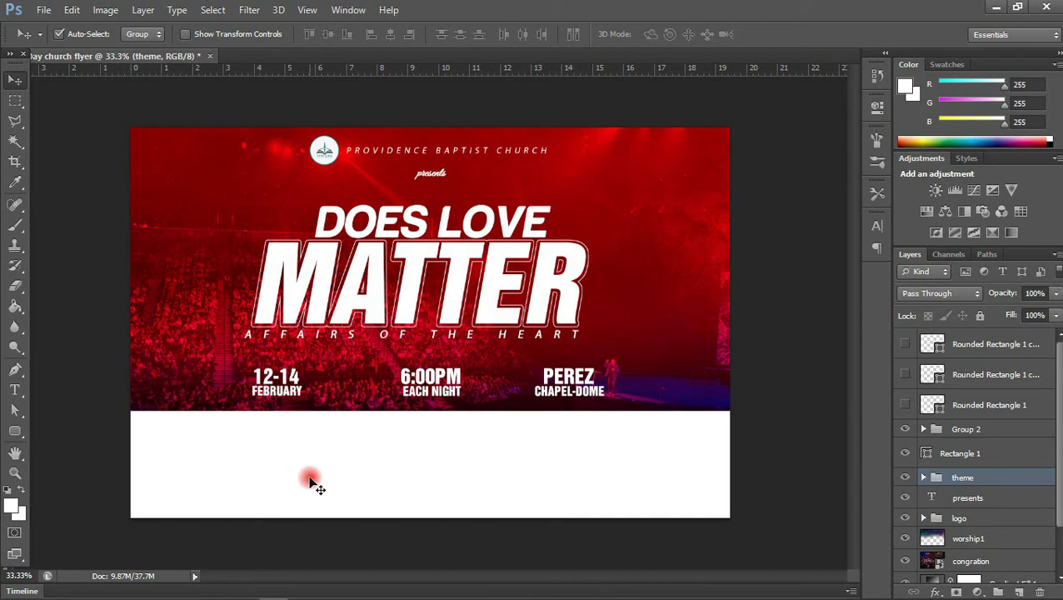
Step: Draw a rectangle about 1903 by 138 px in the upper part of the white band and fill it red
click(15, 430)
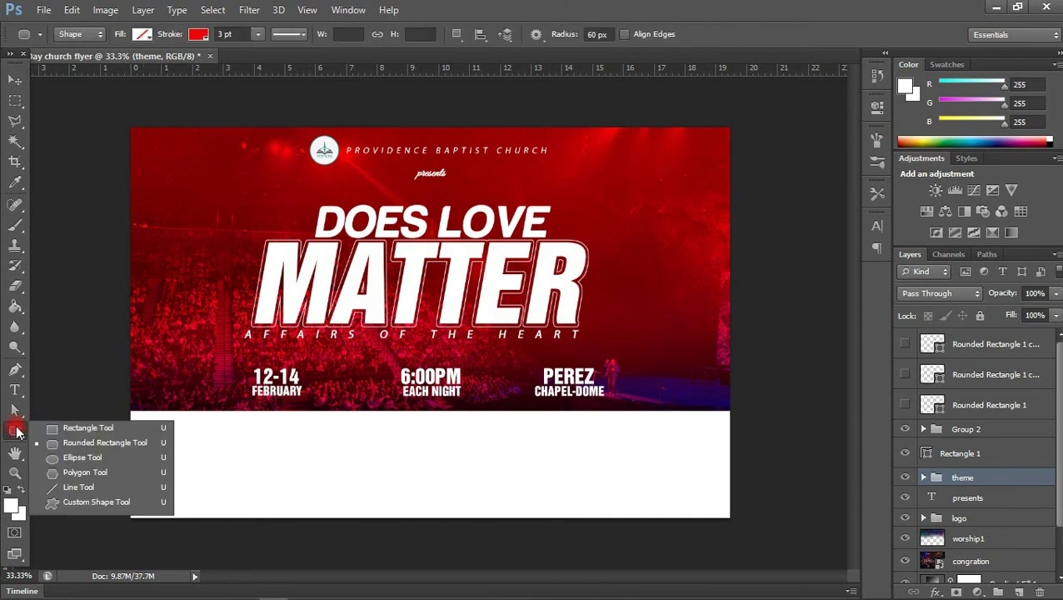
click(88, 428)
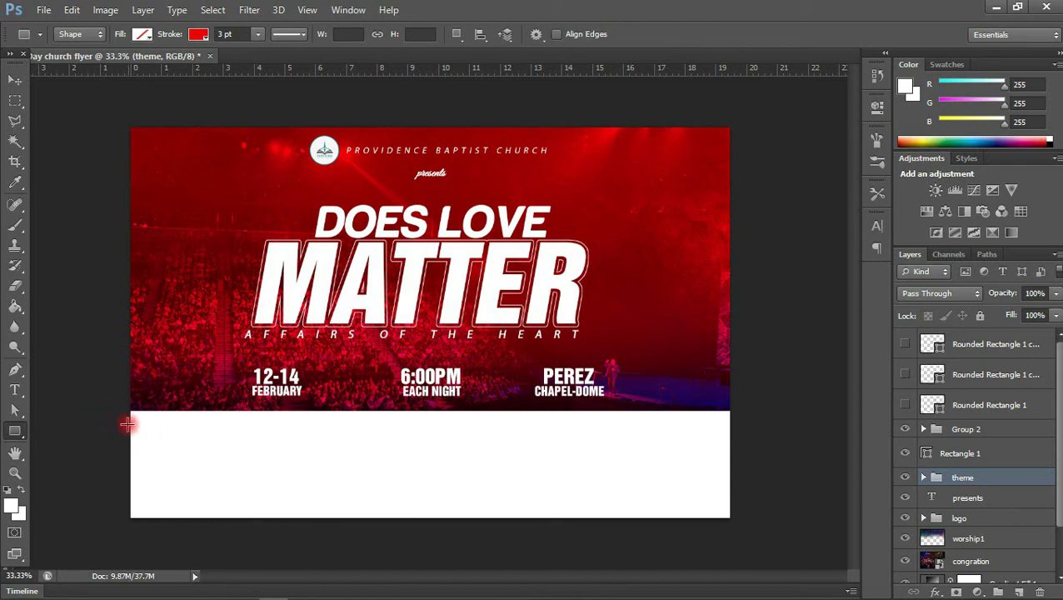
drag(174, 426, 670, 461)
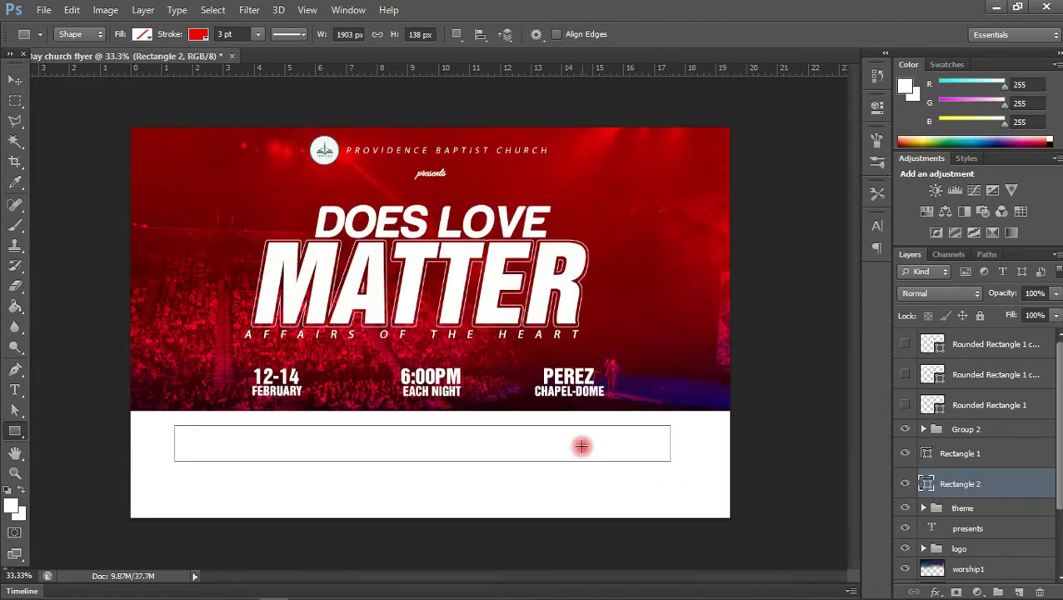
click(142, 33)
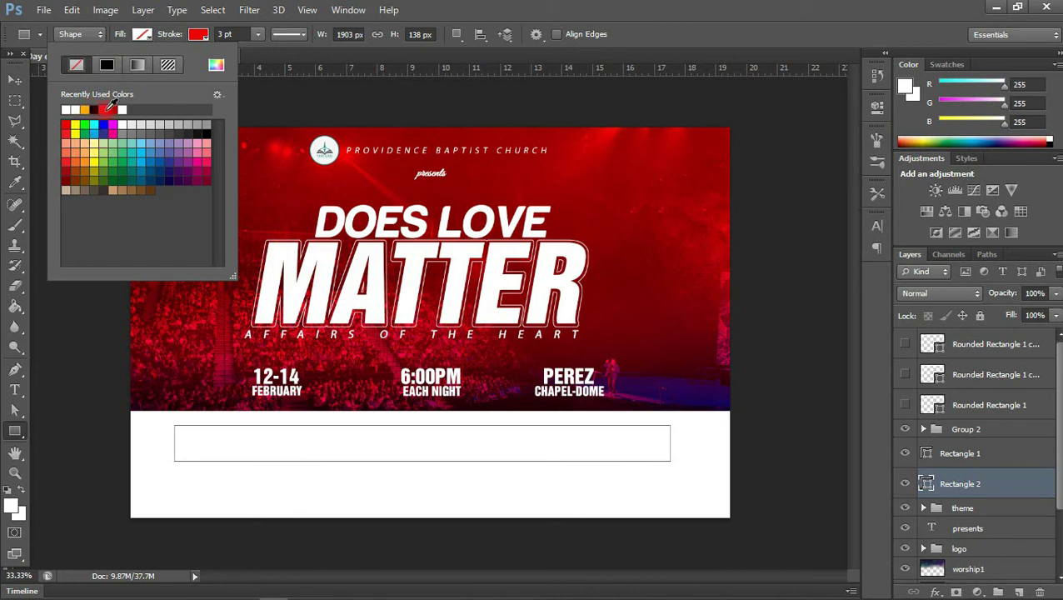
click(108, 108)
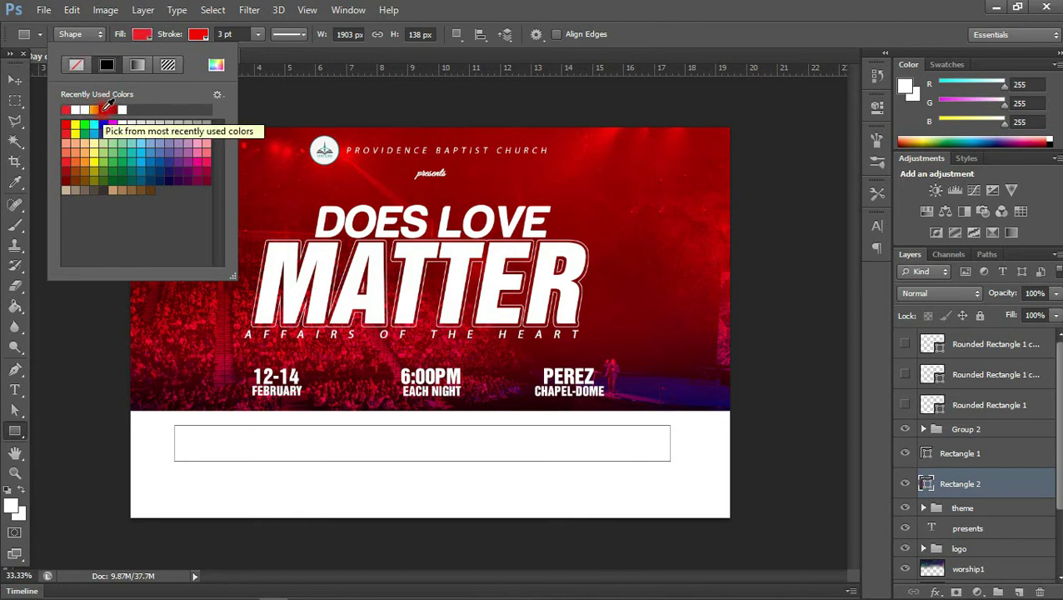
Step: Finish the red rectangle's stroke options, bring its layer above the white band's layer, and centre the rectangle horizontally in the band
click(165, 65)
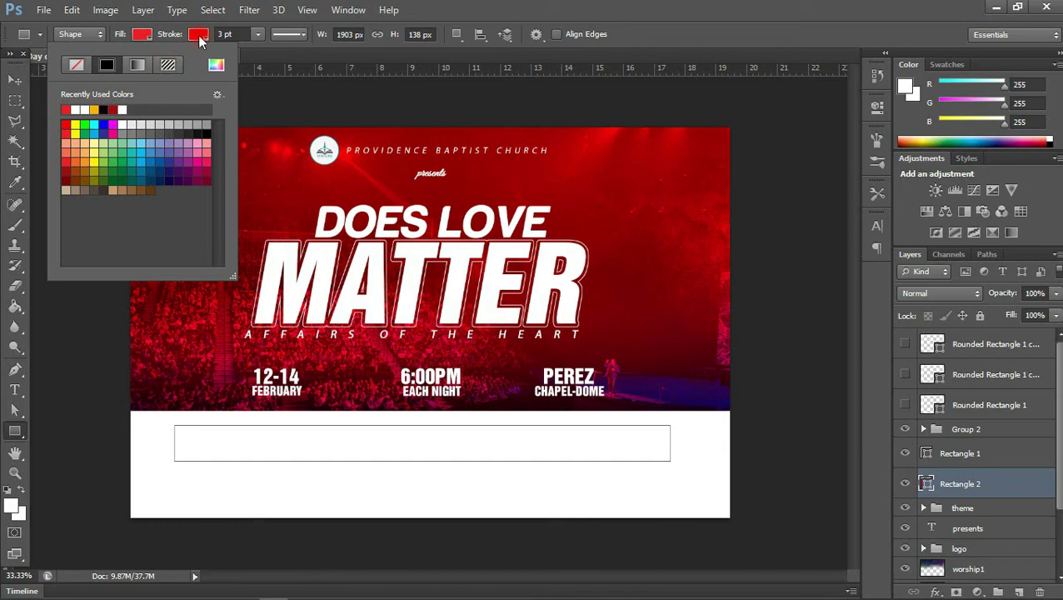
click(198, 39)
click(196, 38)
click(132, 64)
click(15, 80)
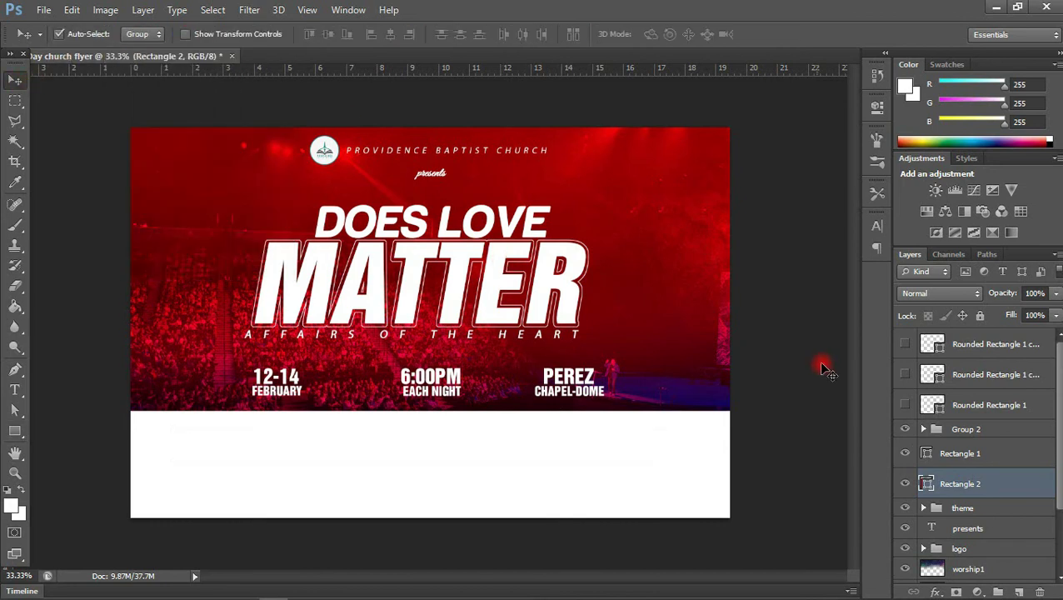
drag(968, 481, 964, 449)
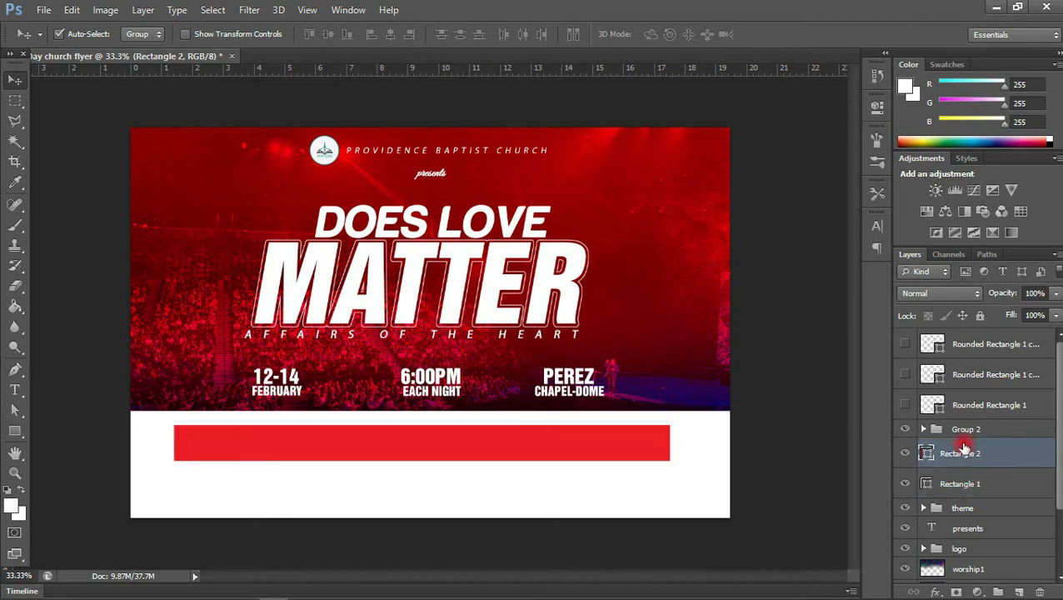
drag(624, 435, 632, 441)
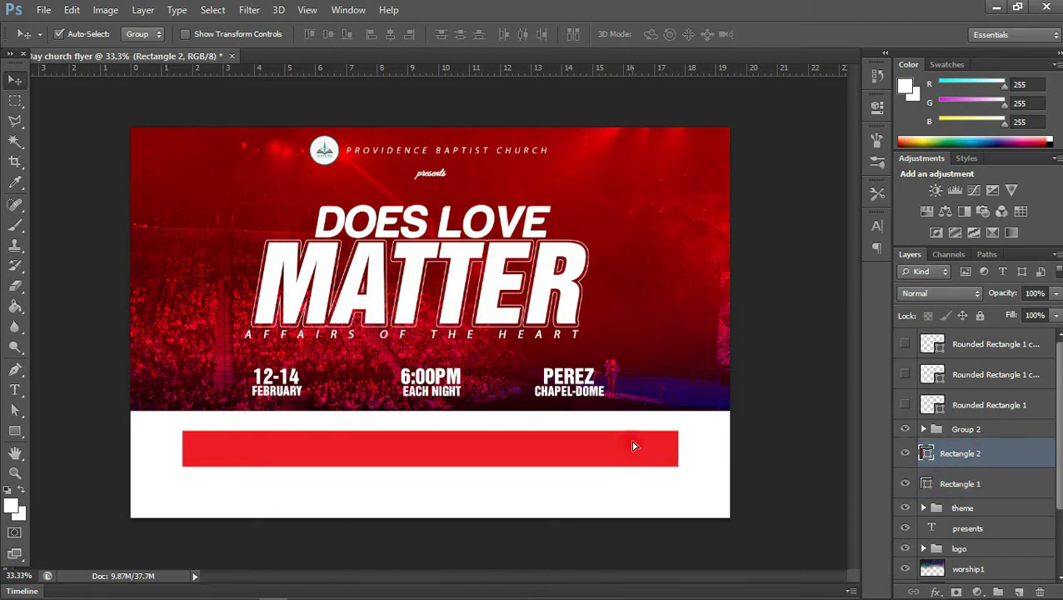
Step: Recolour the red rectangle by sampling a darker red, c60101, from the flyer's background
double_click(927, 455)
click(611, 132)
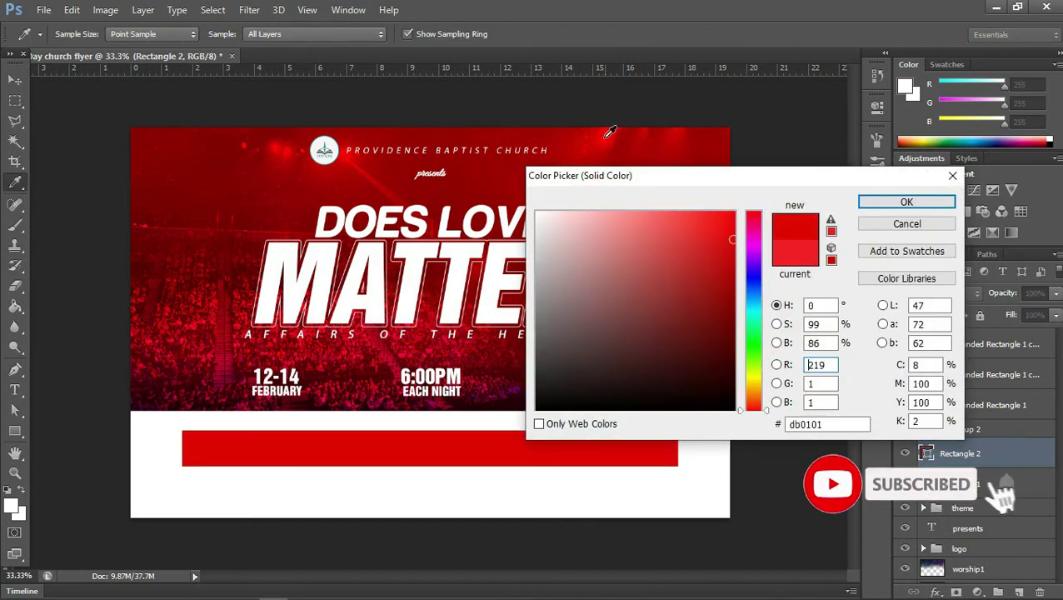
click(567, 151)
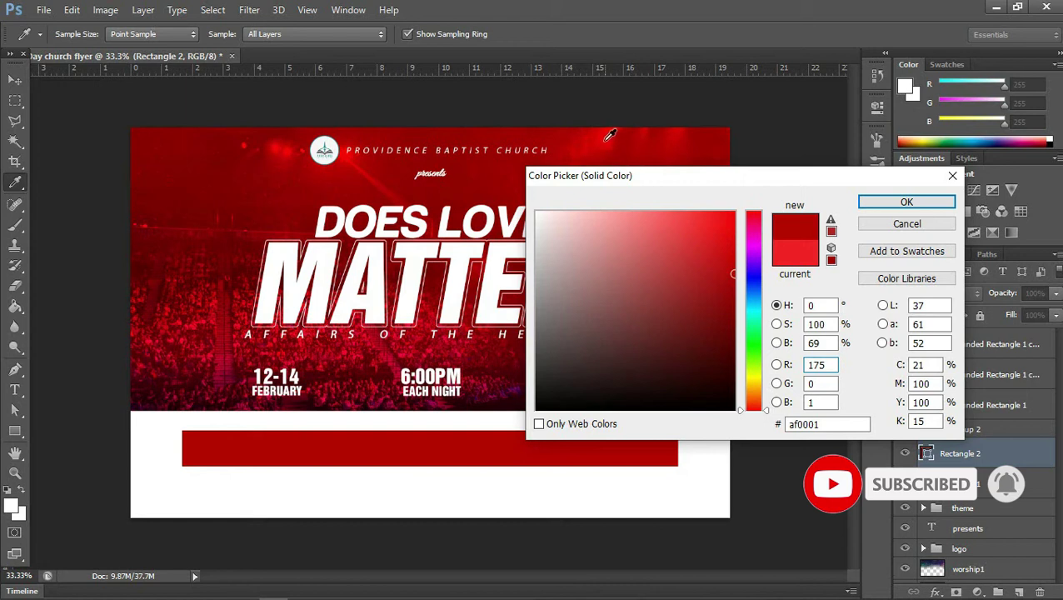
click(593, 135)
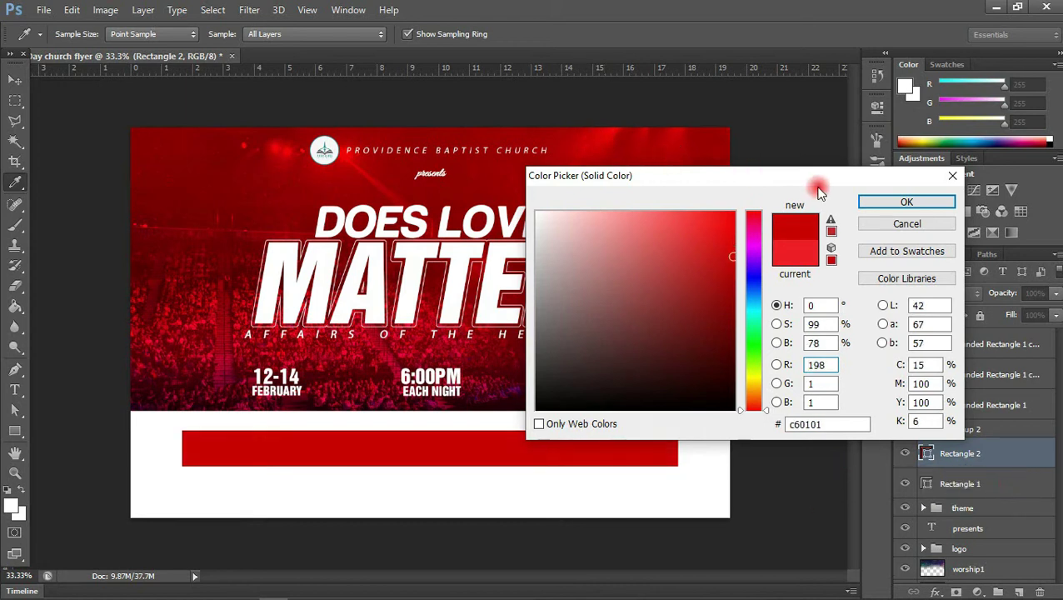
click(899, 203)
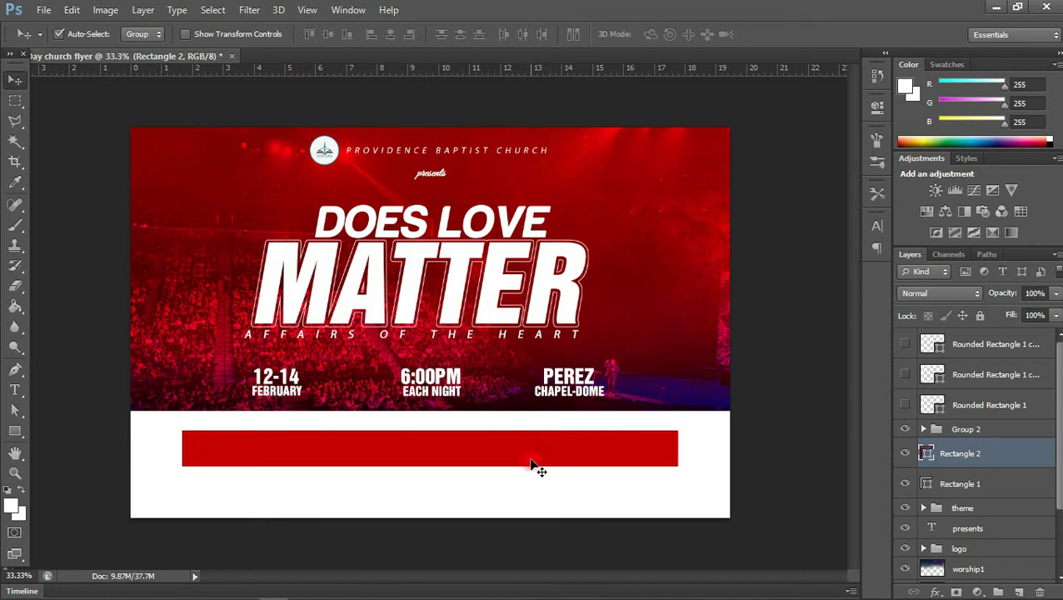
Step: Duplicate the red rectangle and move the copy straight down until it sits directly below the original
key(ctrl+j)
key(shift+Down)
key(shift+Down)
key(shift+Down)
key(shift+Down)
key(shift+Down)
key(shift+Down)
key(shift+Down)
key(shift+Down)
key(shift+Down)
key(shift+Down)
key(shift+Down)
key(shift+Down)
key(shift+Down)
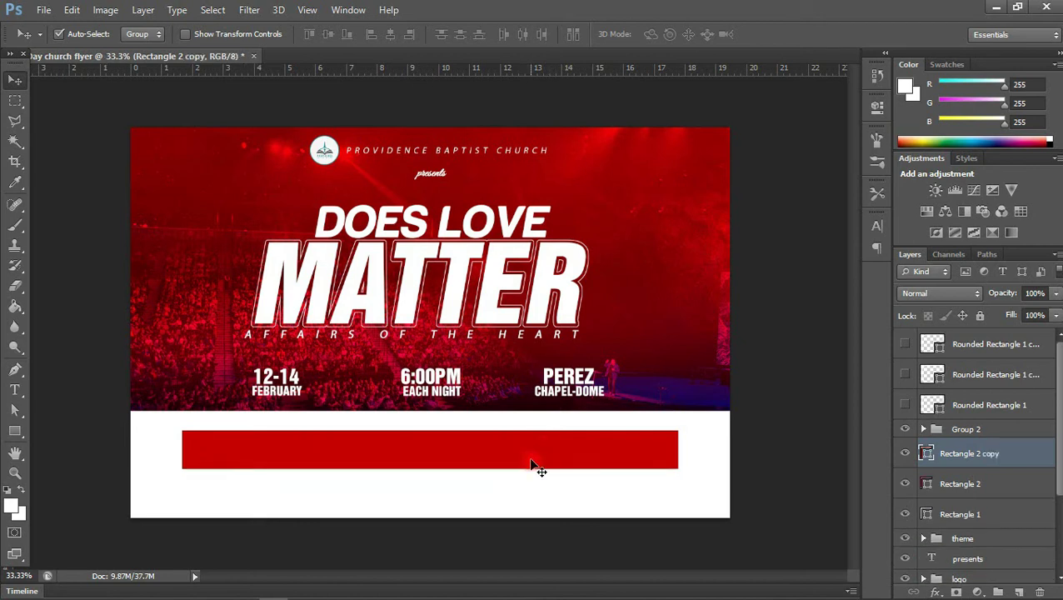
Step: Shrink the rectangle copy's height from its upper edge into a thin horizontal red line
key(ctrl+t)
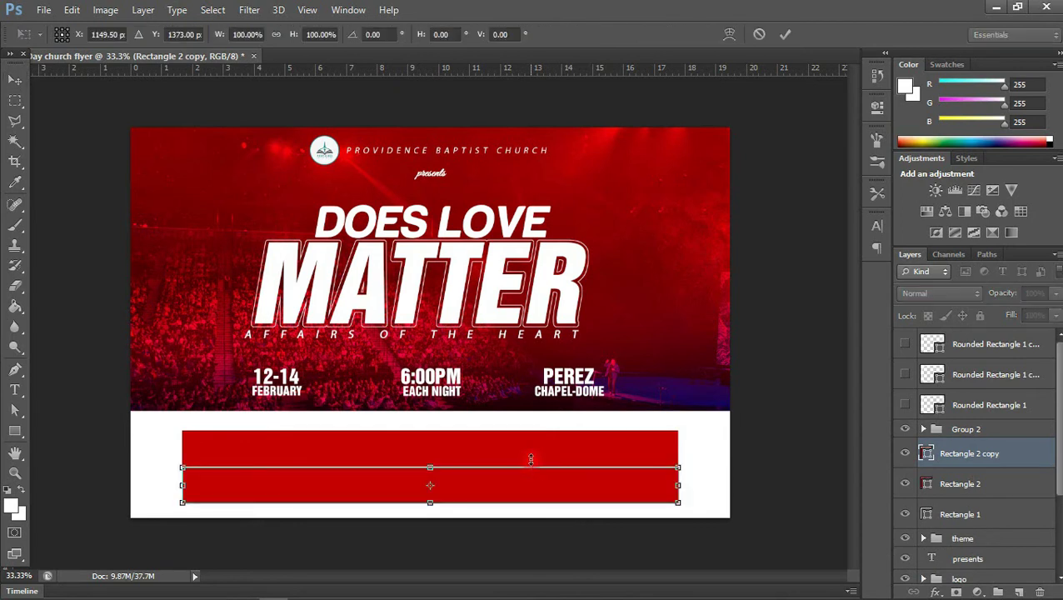
drag(430, 468, 430, 494)
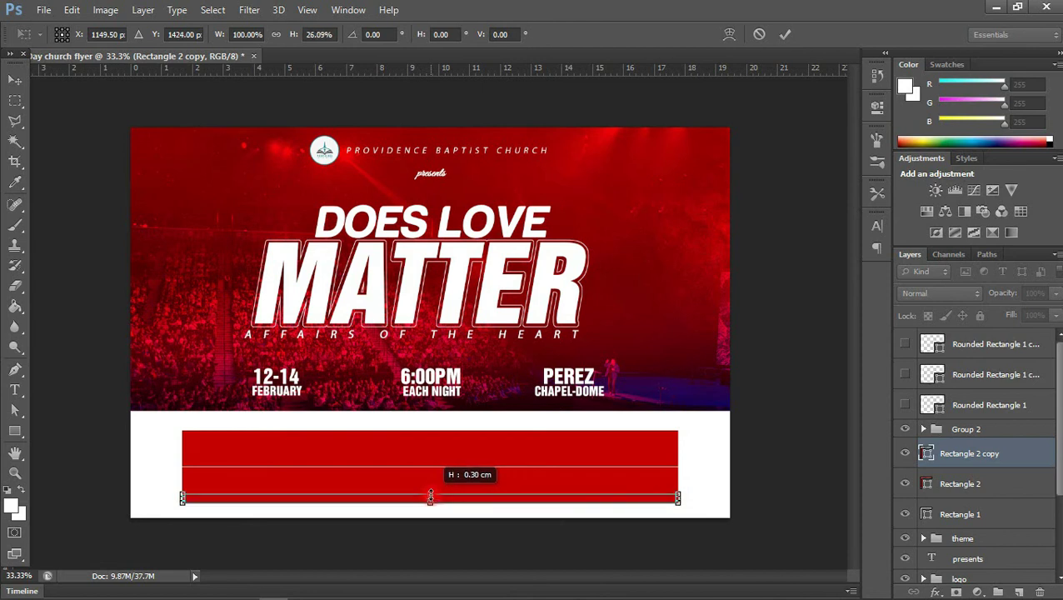
drag(430, 496, 431, 499)
key(Return)
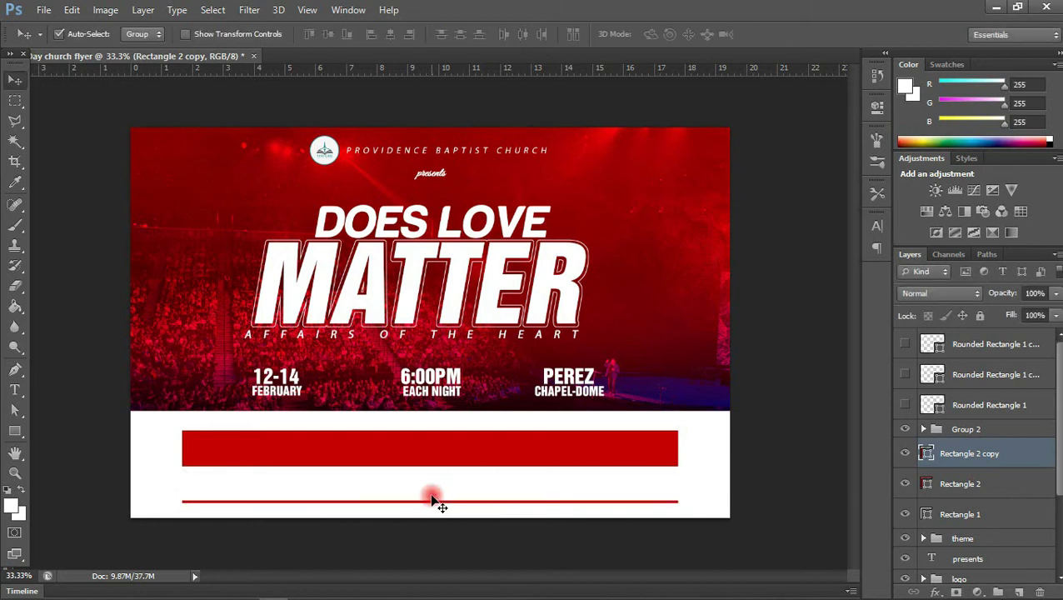
Step: Nudge the thin red line upward so it sits closer beneath the red bar
key(Up)
key(Up)
key(Up)
key(Up)
key(Up)
key(Up)
key(Up)
key(Up)
key(Up)
key(Up)
key(Up)
key(Up)
key(Up)
key(Up)
key(Up)
key(Up)
key(Up)
key(Up)
key(Up)
key(Up)
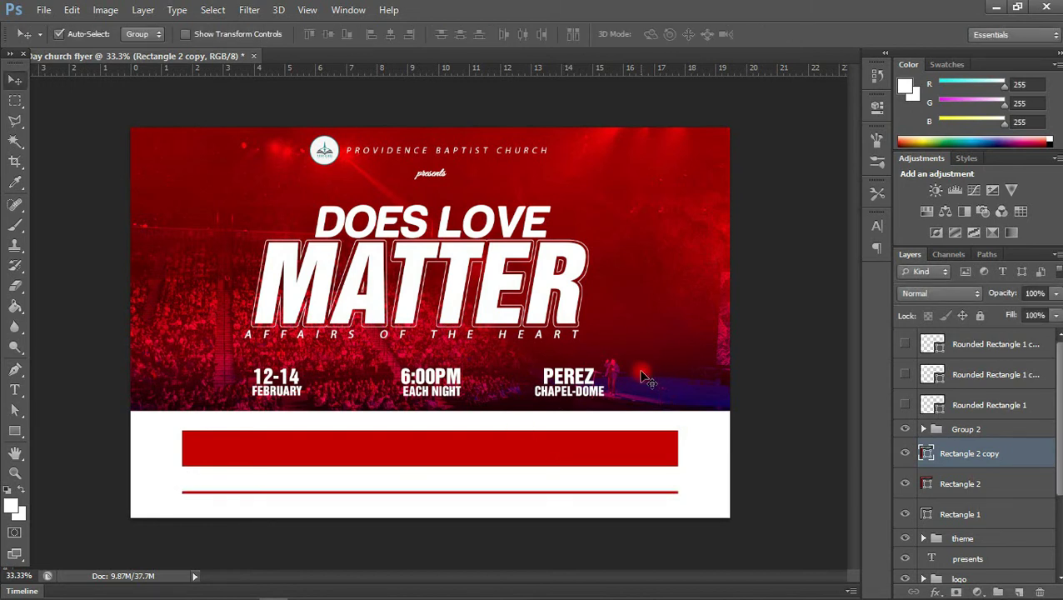
key(Up)
key(Up)
key(Up)
key(Up)
key(Up)
key(Up)
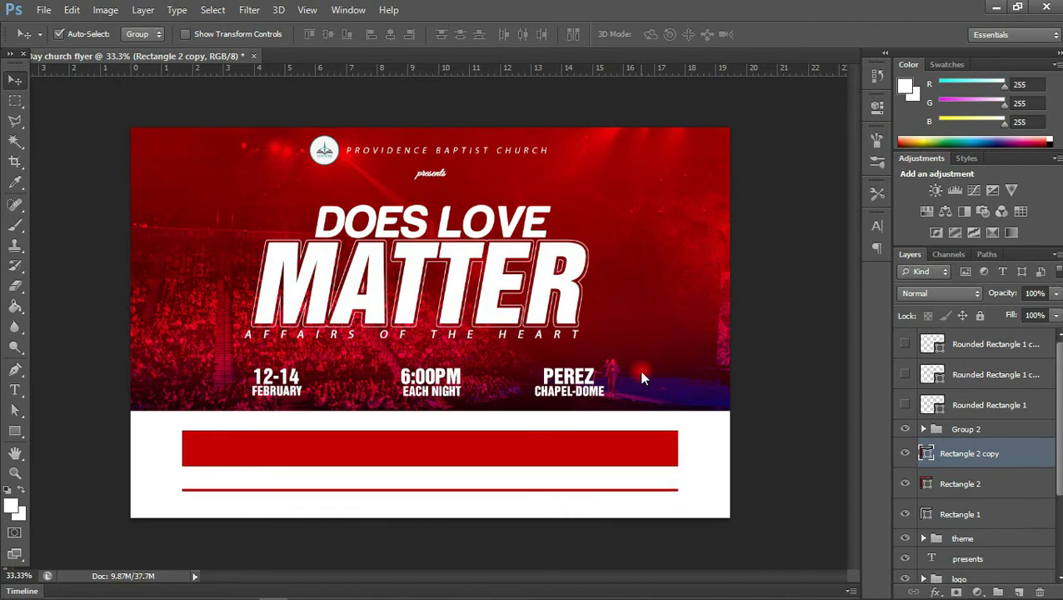
key(Up)
key(Up)
key(Up)
key(Up)
key(Up)
key(Up)
key(Up)
key(Up)
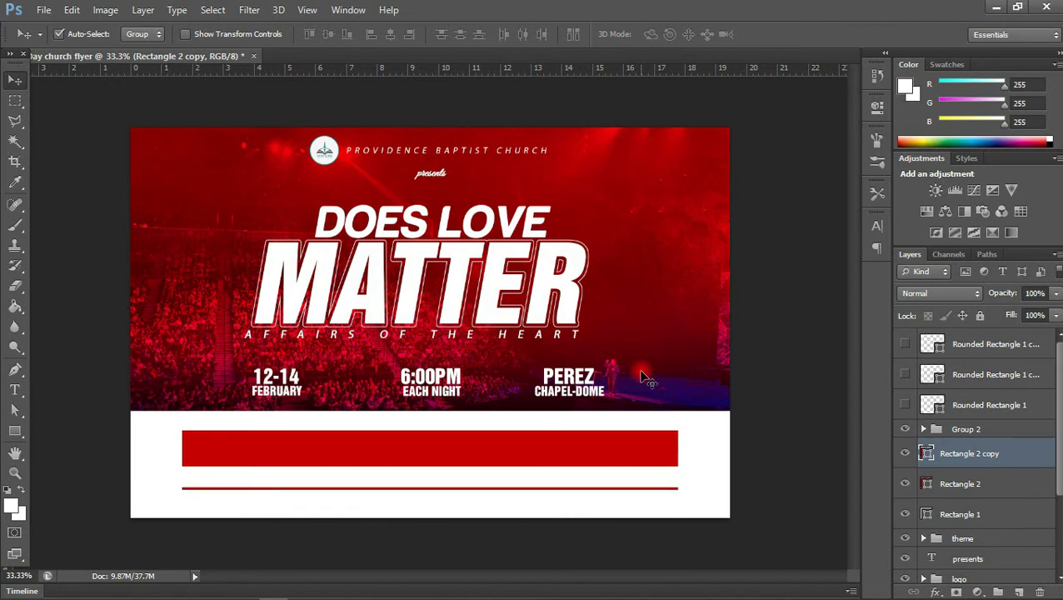
Step: Select the red bar and the thin line together and shift both slightly down within the white band
click(557, 463)
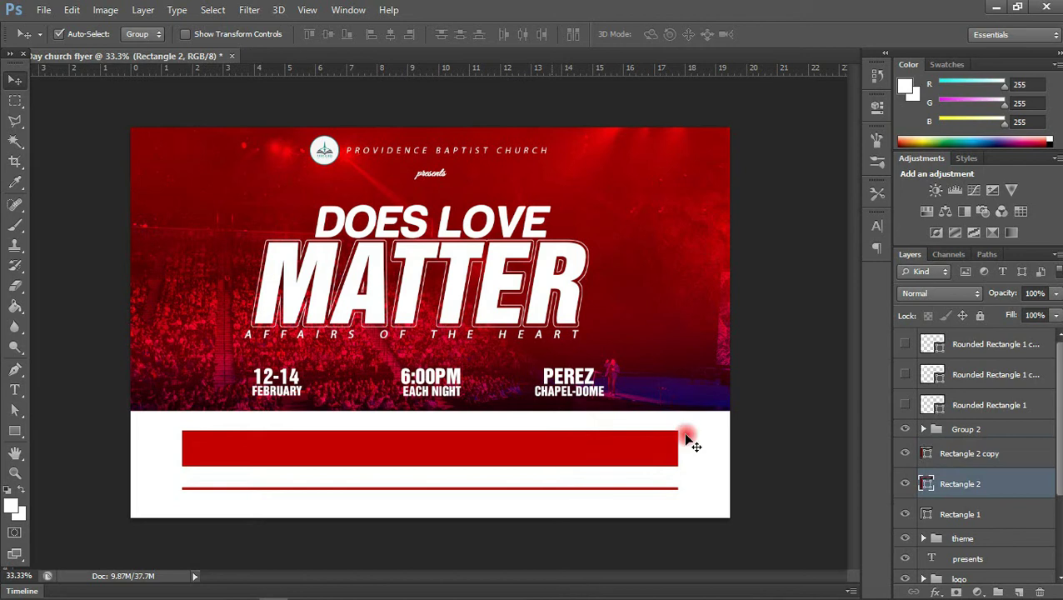
ctrl+click(940, 451)
key(shift+Down)
key(shift+Down)
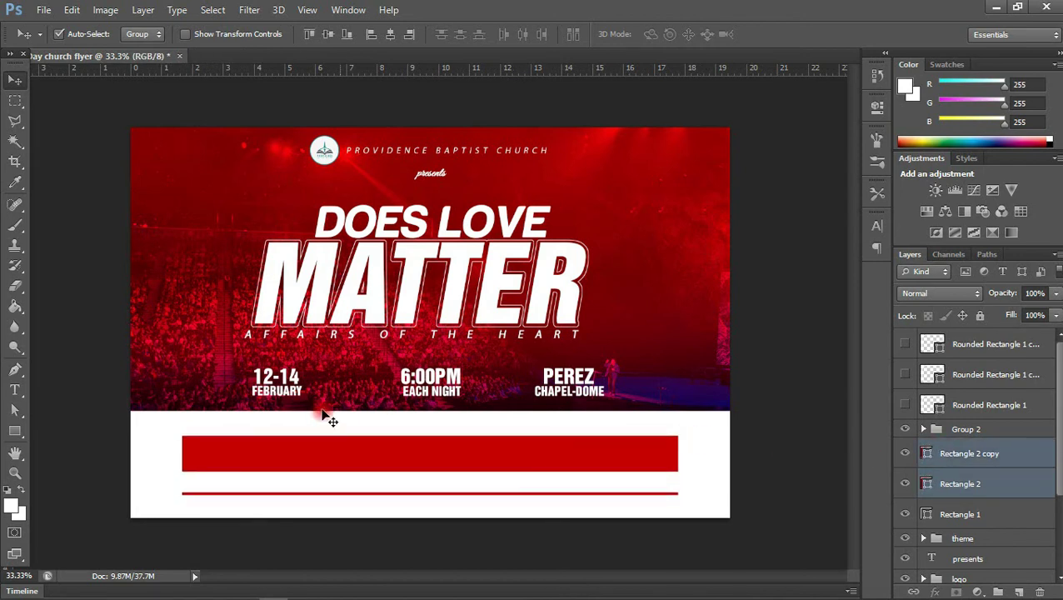
Step: Copy "guest speakers" from the Notepad document and paste it as a new text layer above the white band's layer
click(254, 420)
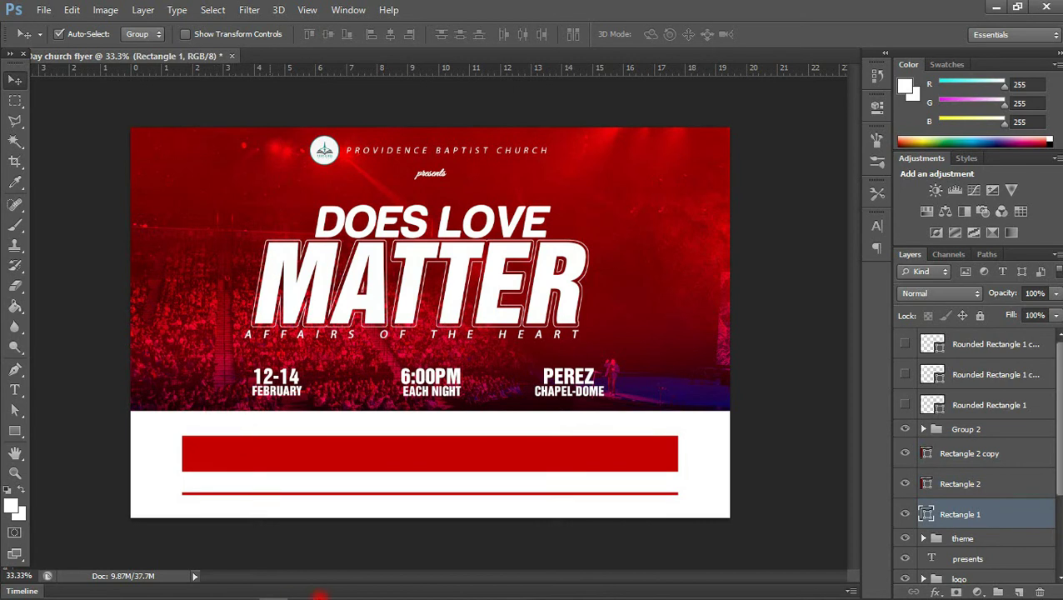
click(305, 588)
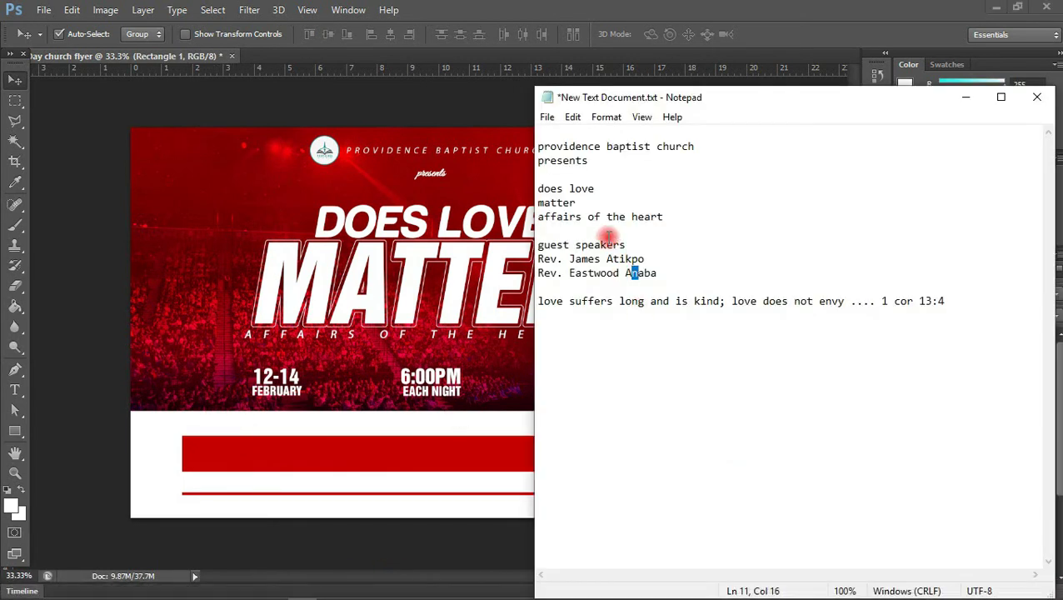
drag(626, 245, 527, 245)
key(ctrl+c)
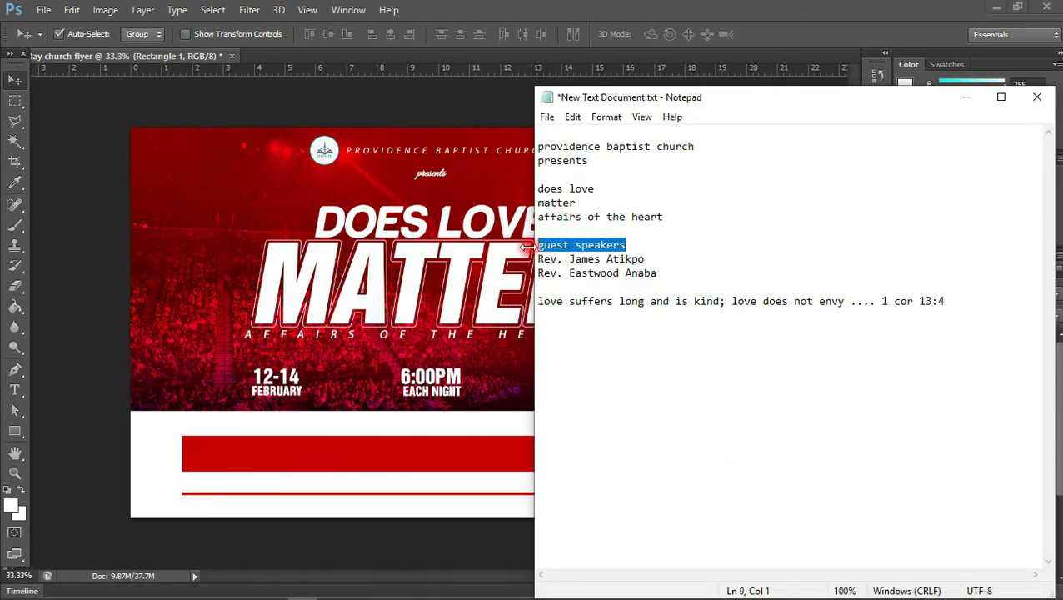
click(278, 430)
key(t)
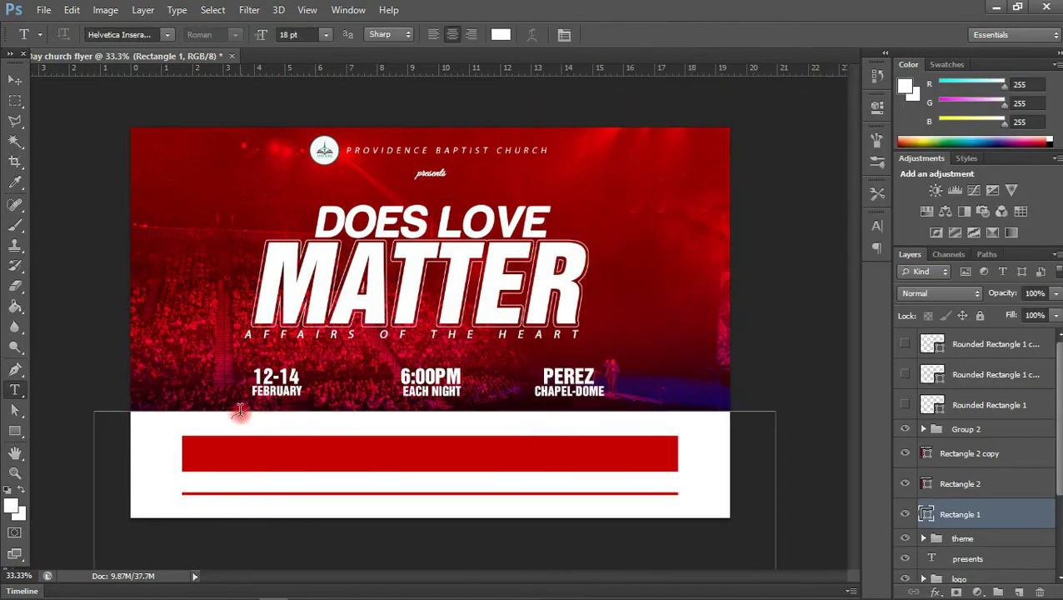
click(148, 355)
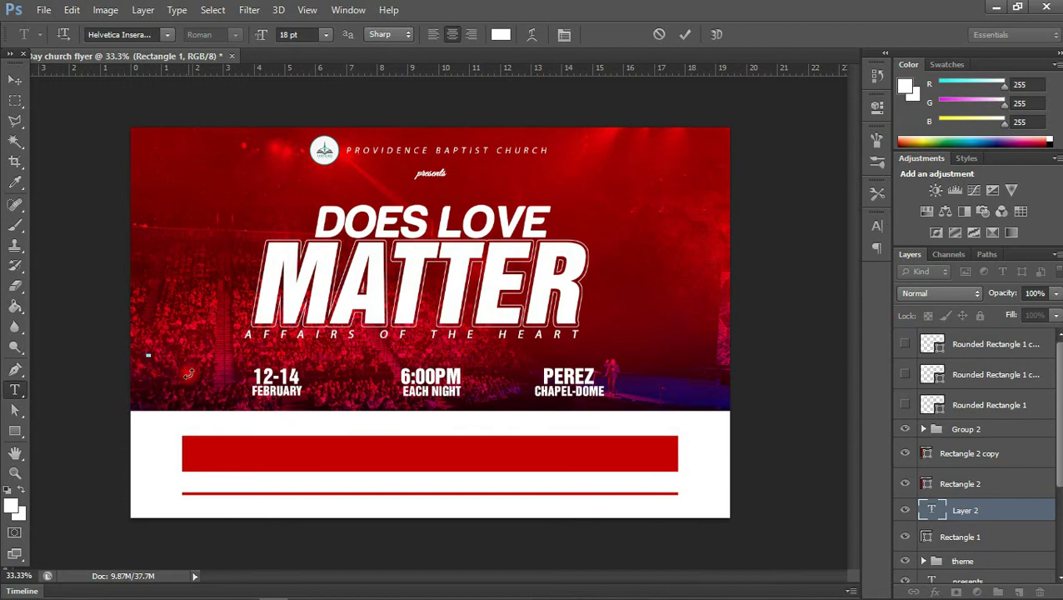
key(ctrl+v)
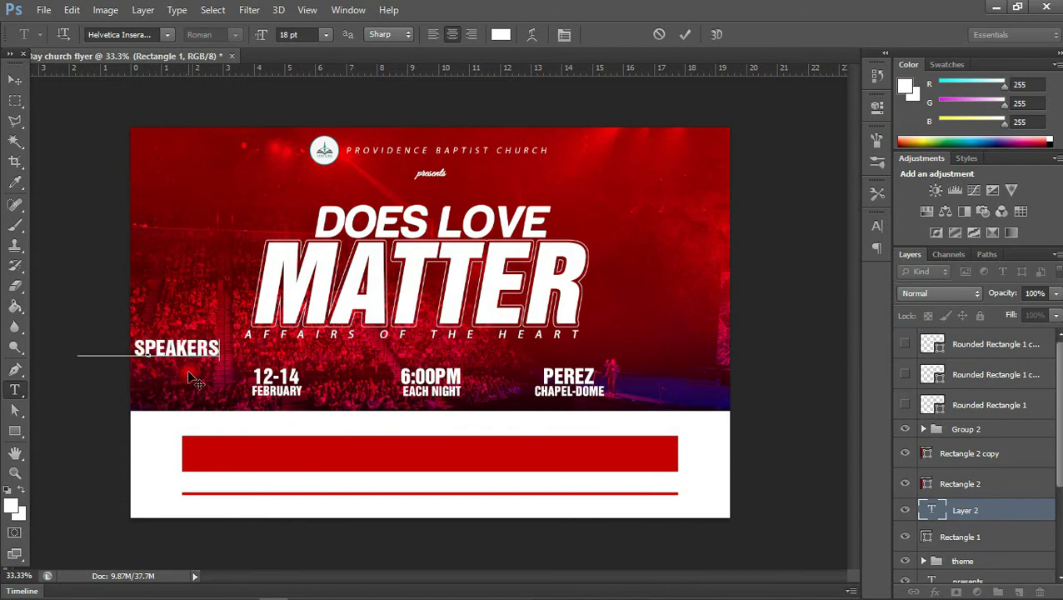
click(8, 81)
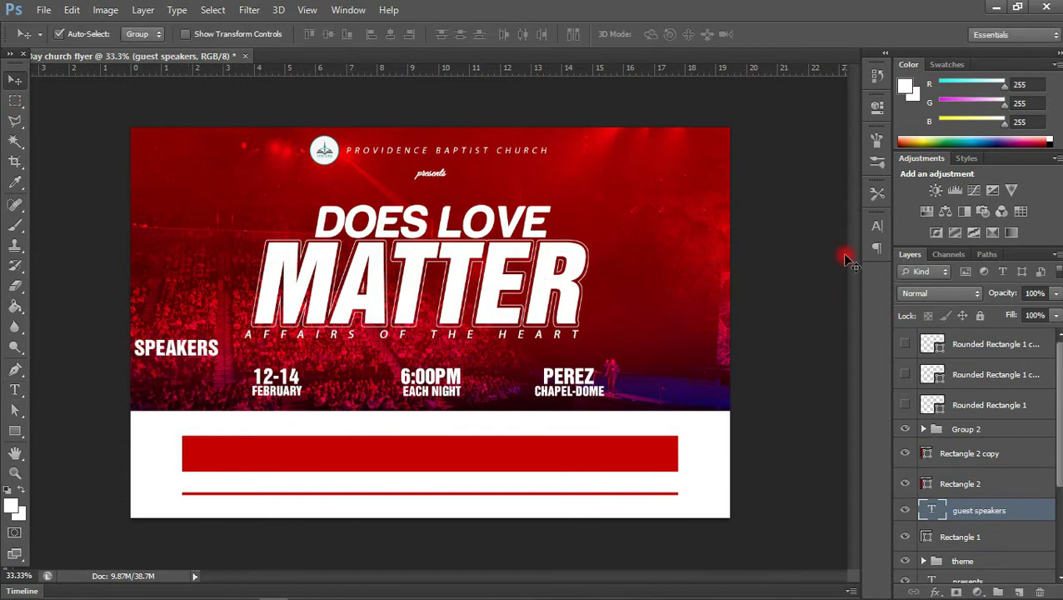
Step: Set the guest speakers text colour to dark maroon 2f0116, sampled from the flyer's background
click(874, 227)
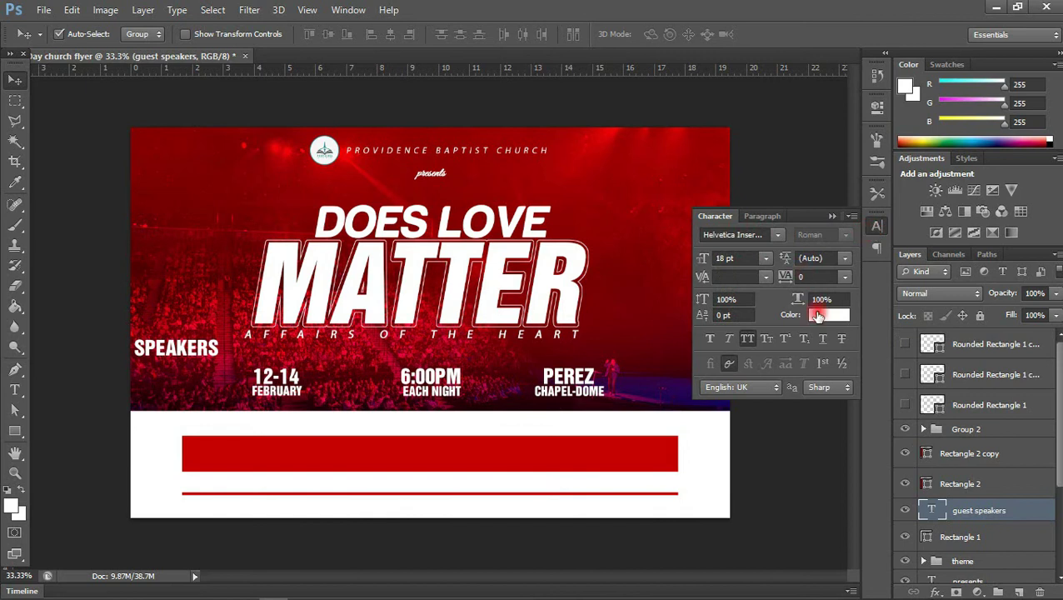
click(817, 315)
drag(742, 185, 889, 173)
click(624, 398)
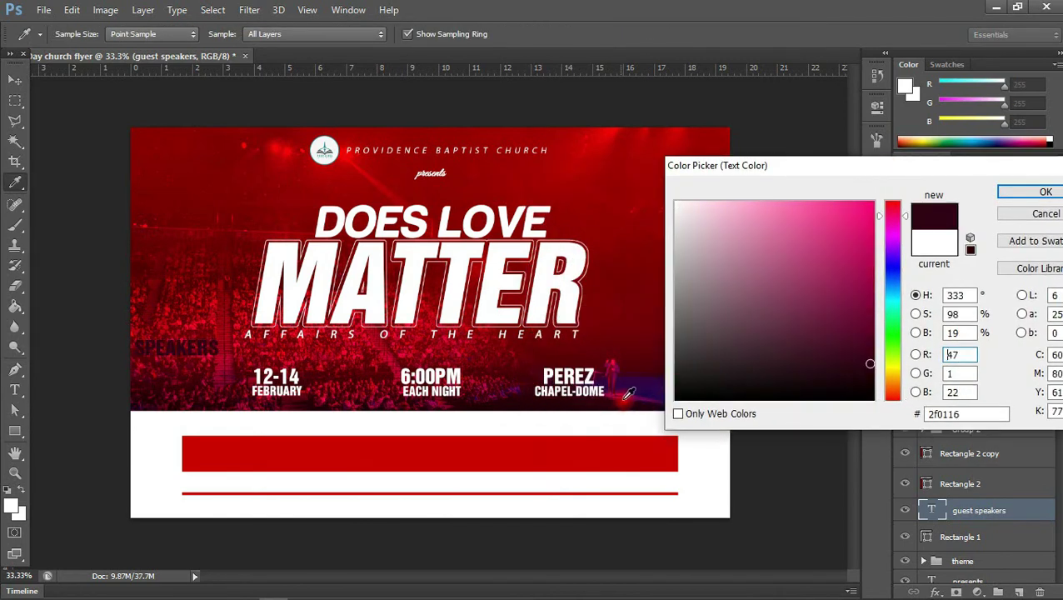
click(1033, 193)
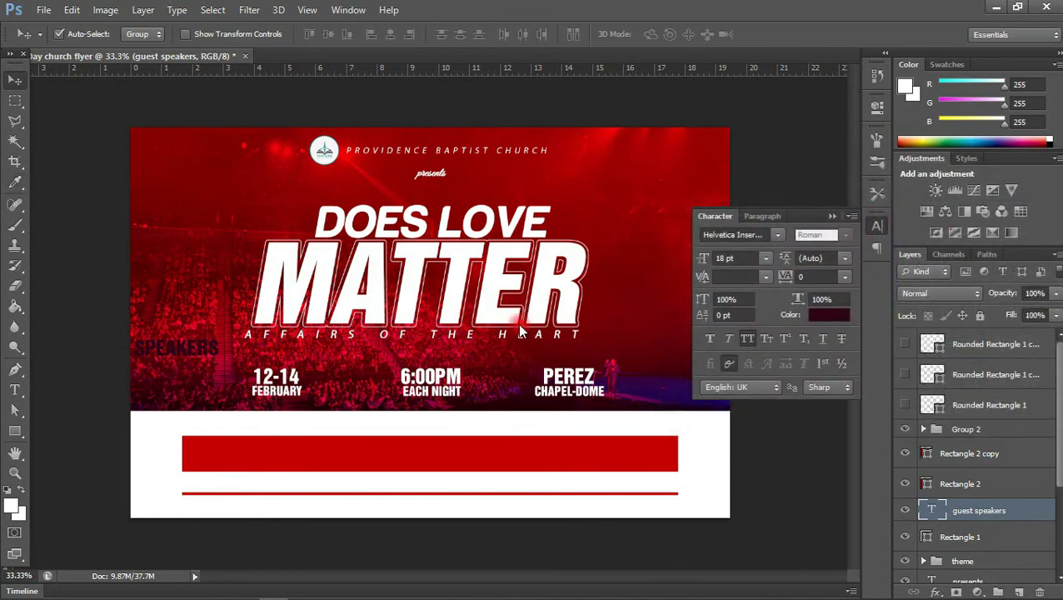
Step: Set the guest speakers text to 9 pt with 400 tracking and place it just above the red bar's left end
drag(192, 349, 281, 429)
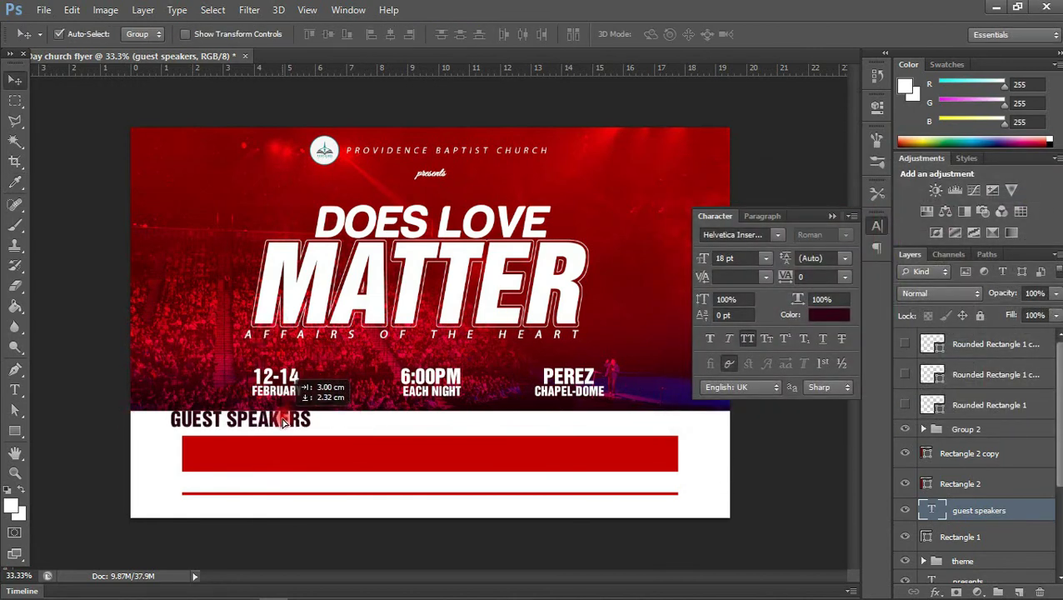
click(765, 259)
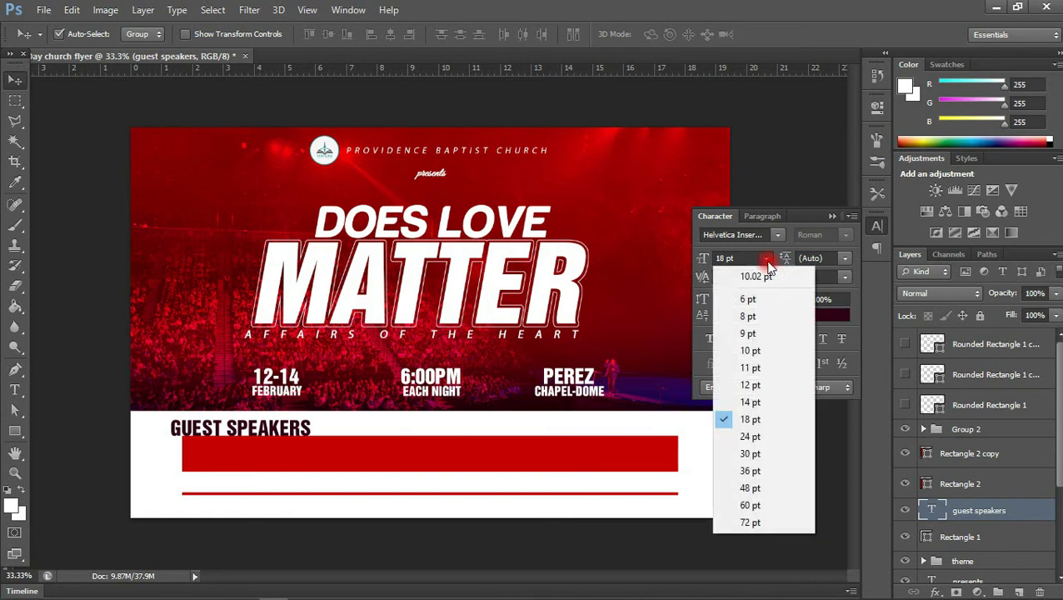
click(749, 350)
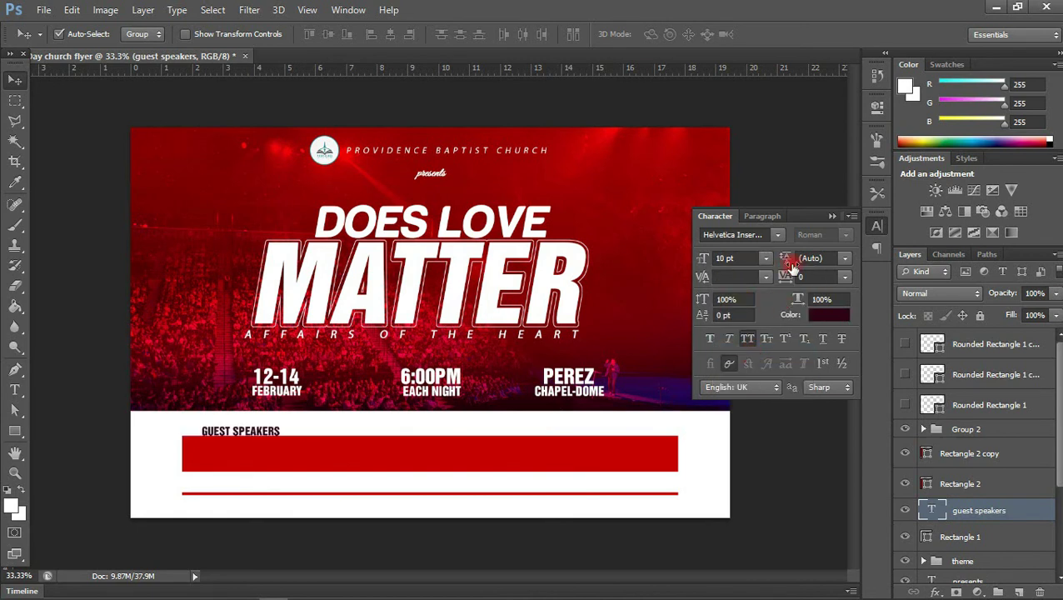
drag(783, 279, 797, 282)
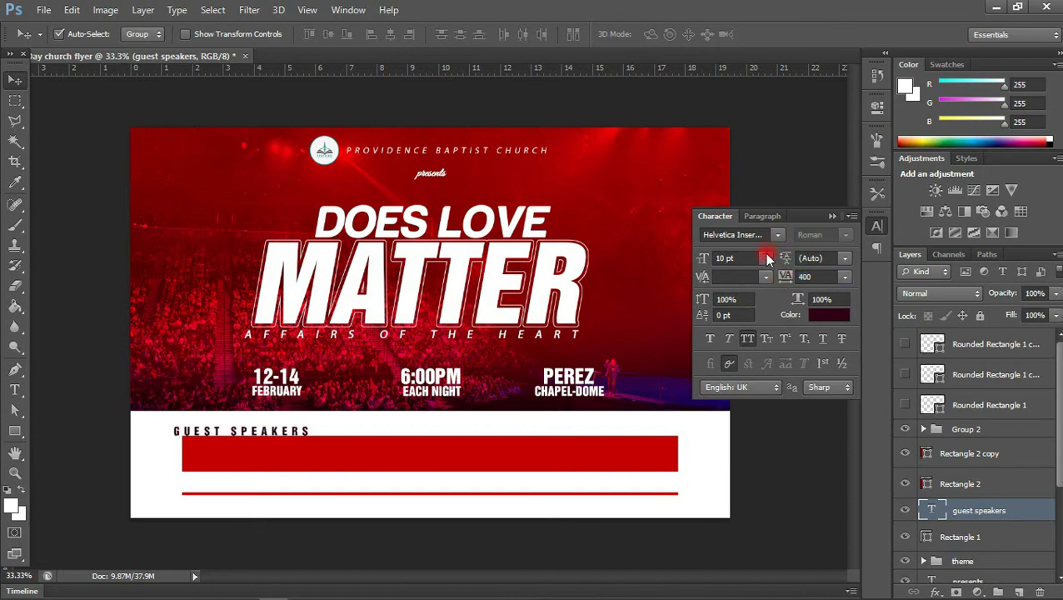
click(768, 258)
click(747, 333)
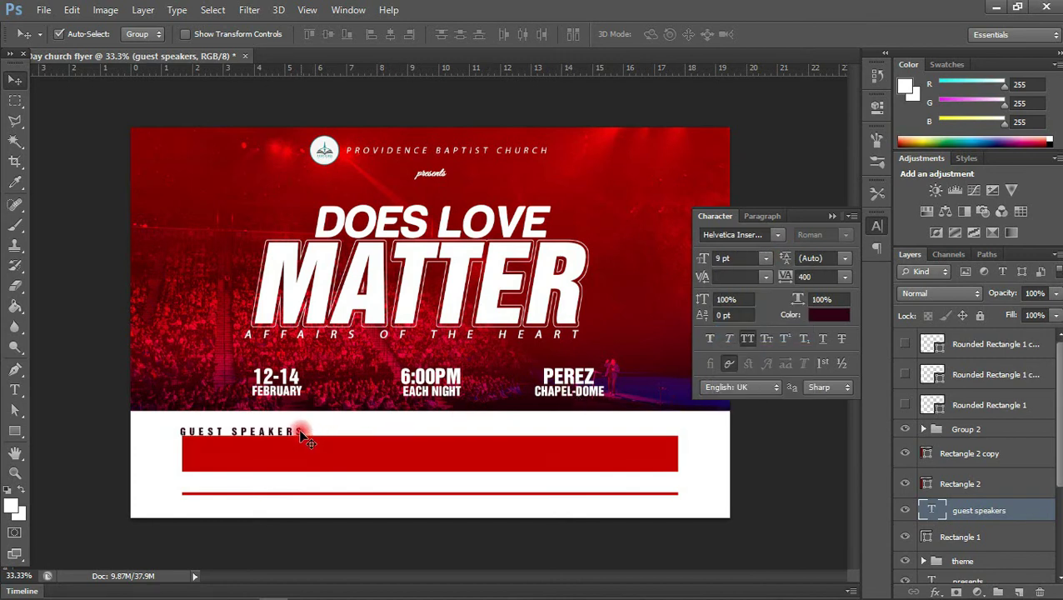
drag(298, 429, 307, 426)
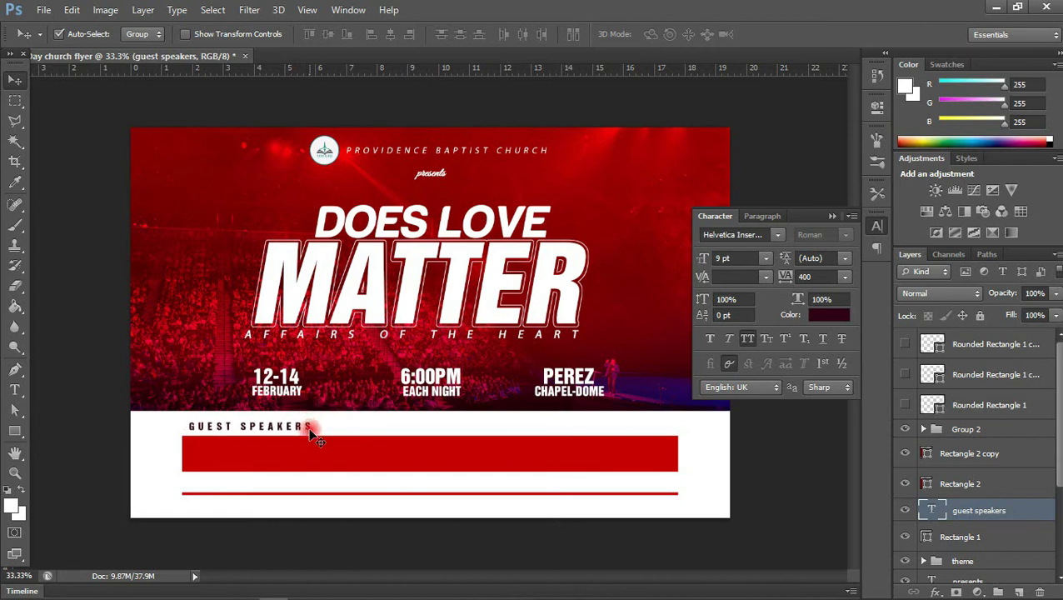
Step: Copy the second-listed guest speaker's name from Notepad, paste it as a new text layer above the red bar's layer, and place it on the bar
click(645, 450)
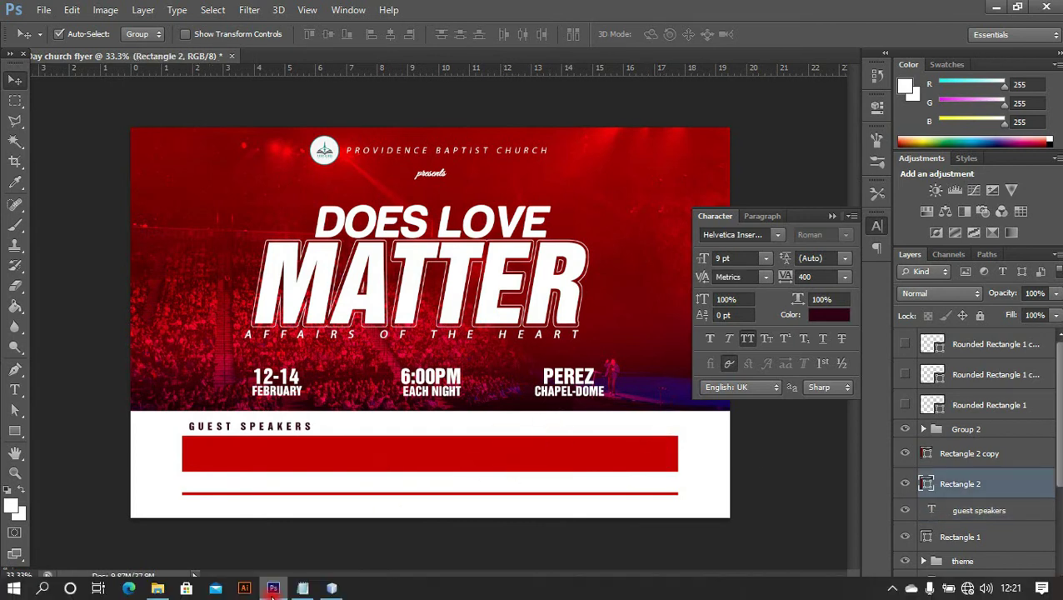
click(301, 588)
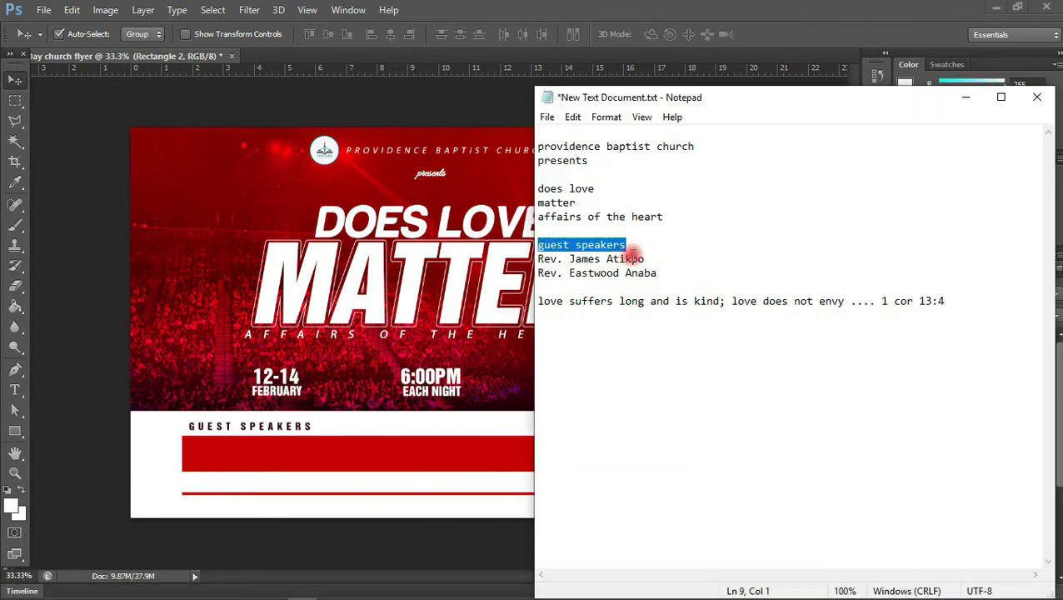
drag(657, 272, 558, 281)
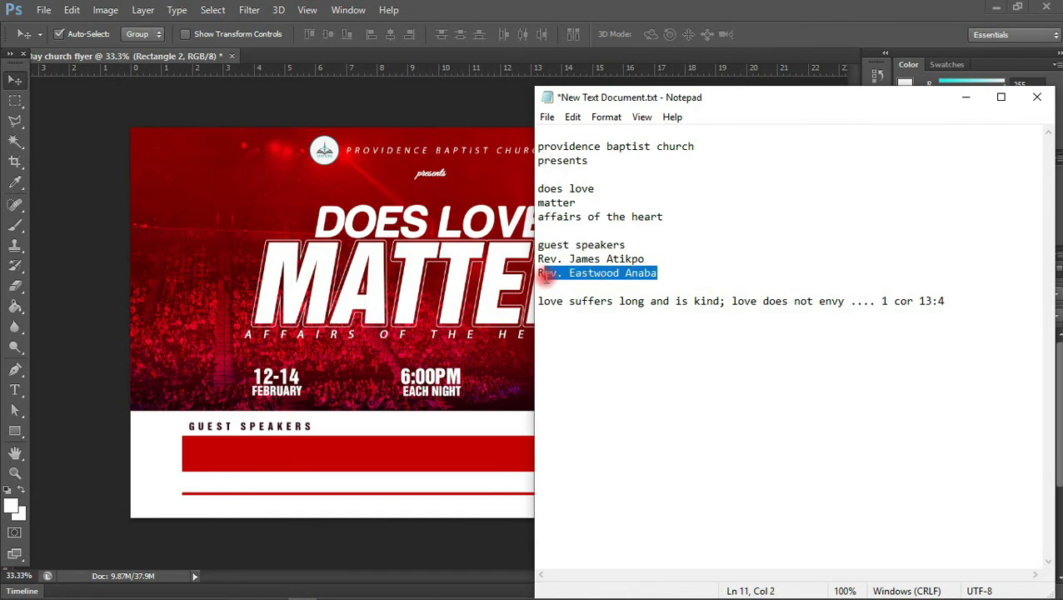
click(218, 467)
key(t)
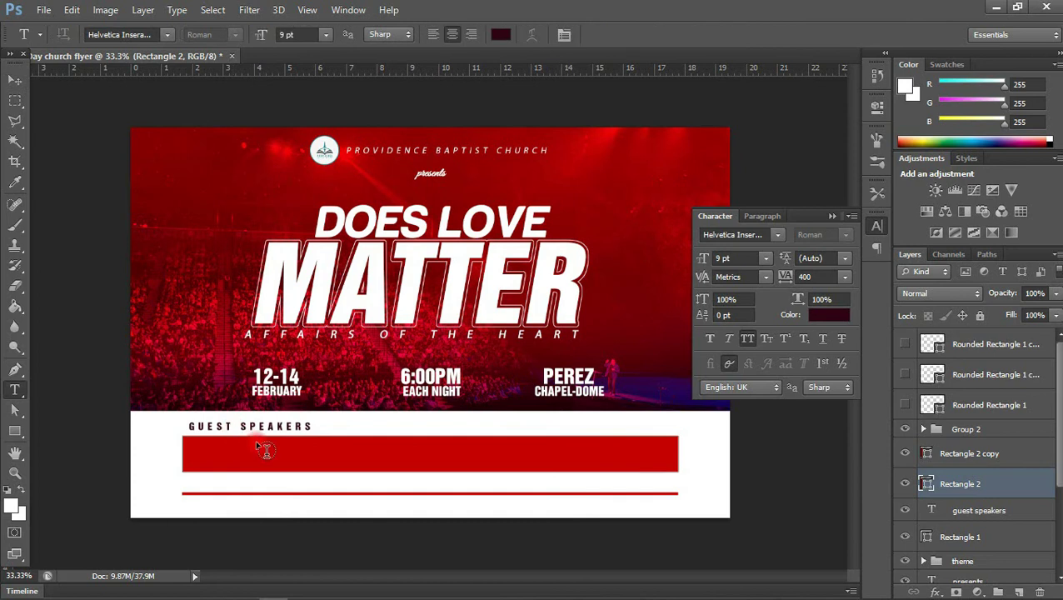
click(198, 377)
key(ctrl+v)
click(14, 80)
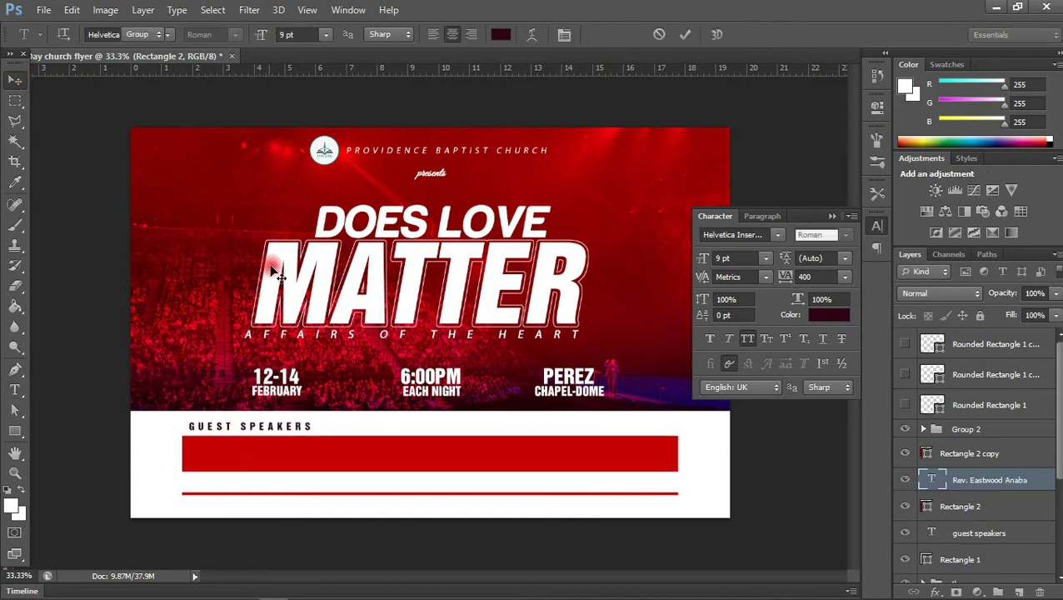
drag(225, 381, 315, 457)
Step: Set the pasted speaker name's tracking to 0 and its text colour to white ffffff, sampled from the title lettering
click(845, 275)
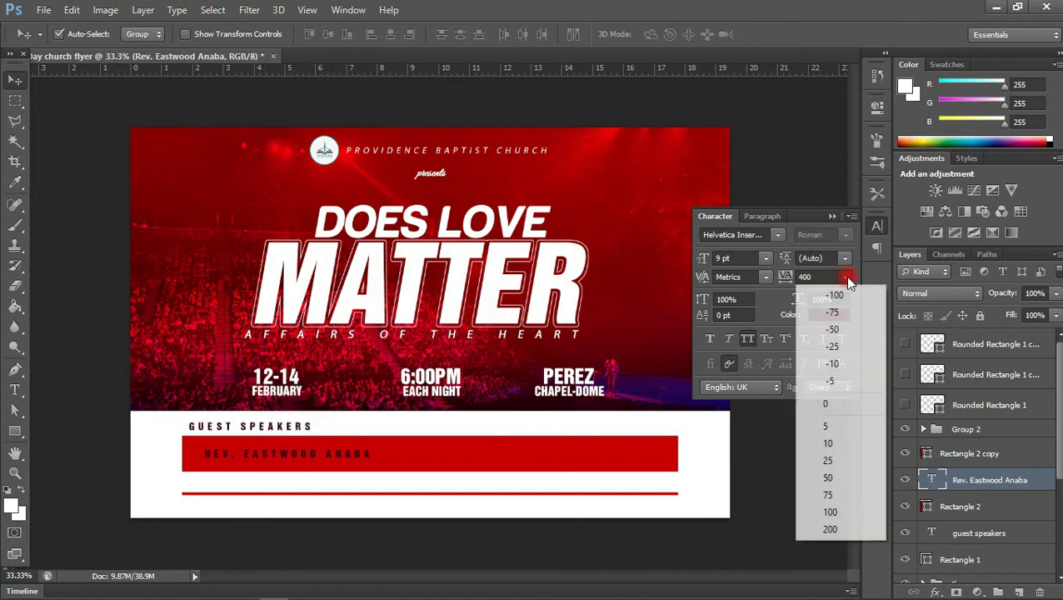
click(836, 408)
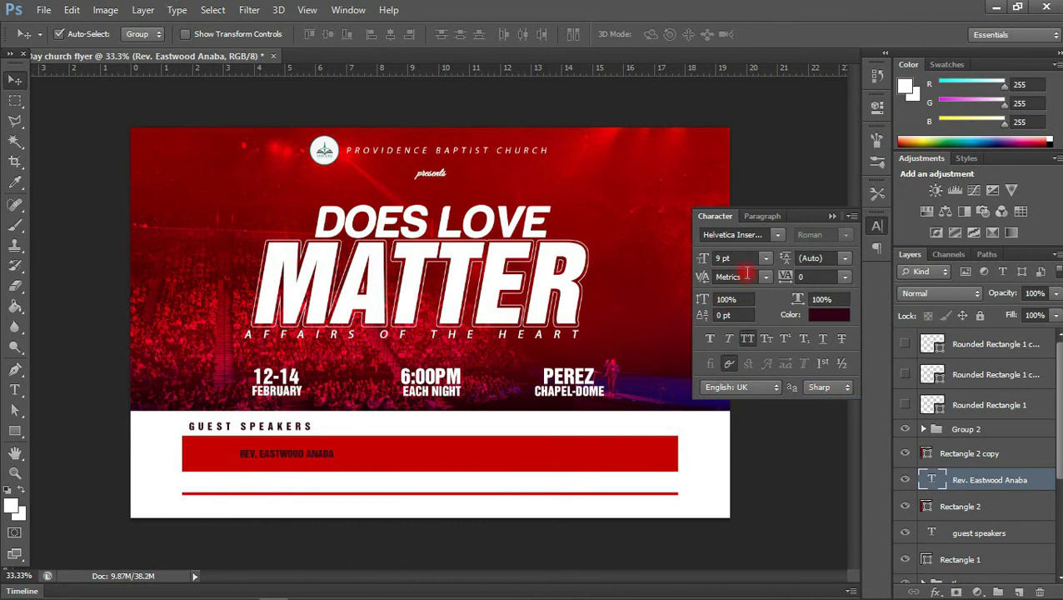
click(822, 319)
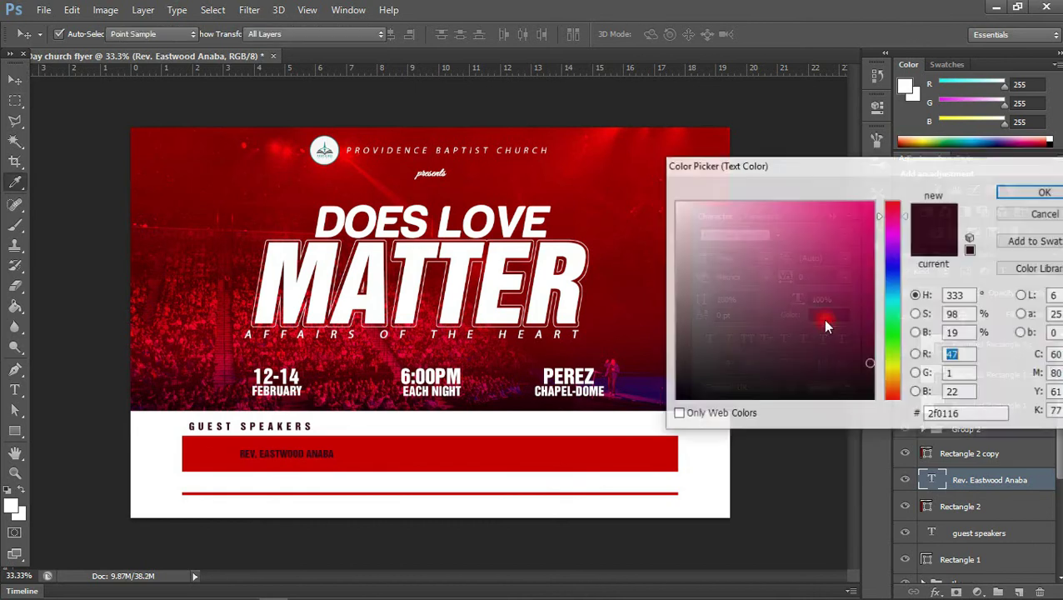
click(579, 252)
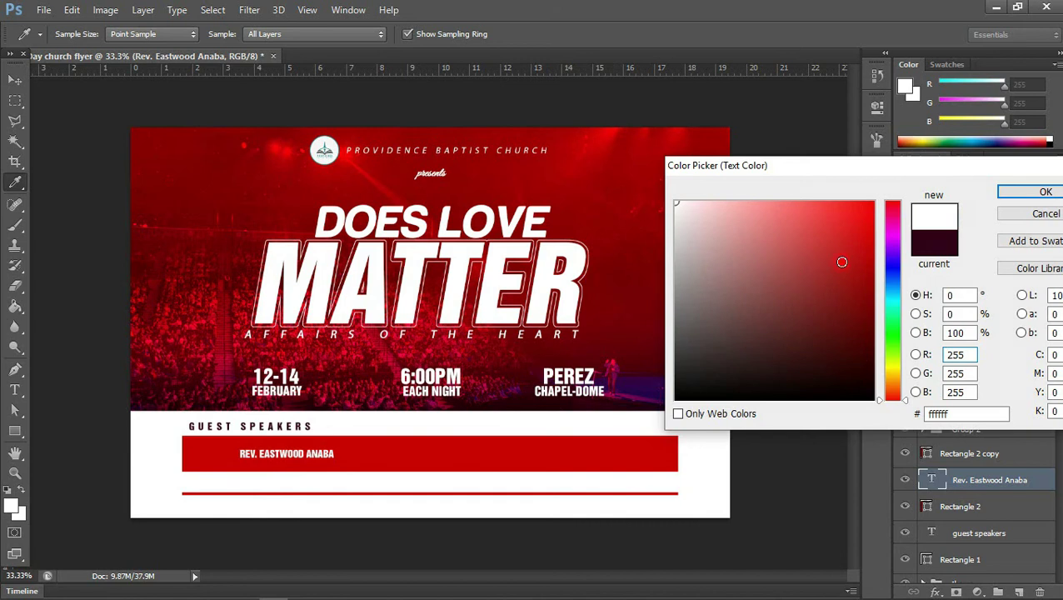
click(1031, 193)
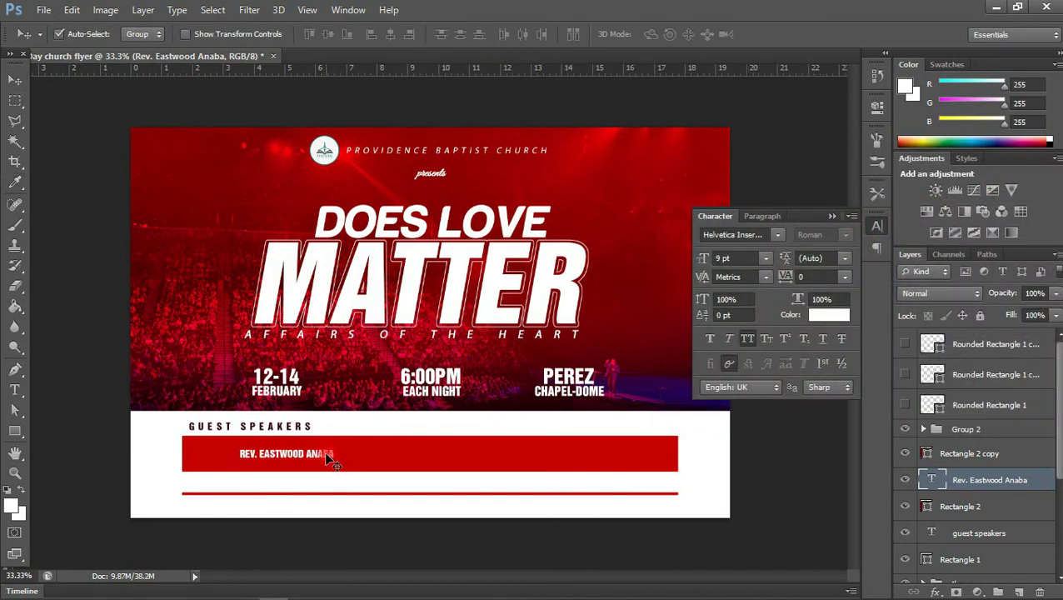
Step: Enlarge the speaker's name to 20 pt and fit it into the left half of the red bar
key(ctrl+t)
drag(335, 459, 388, 454)
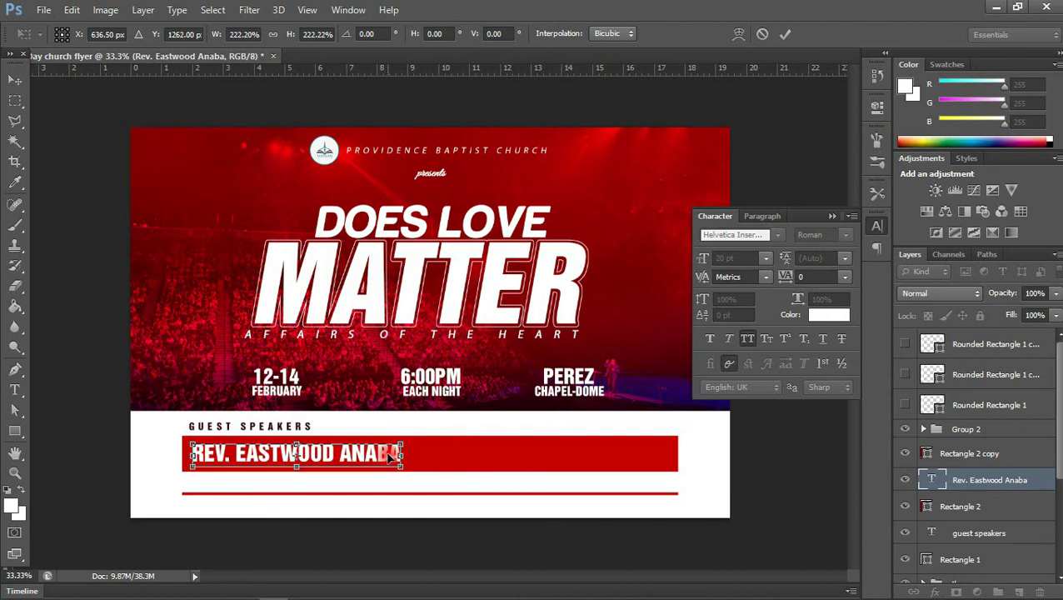
key(Return)
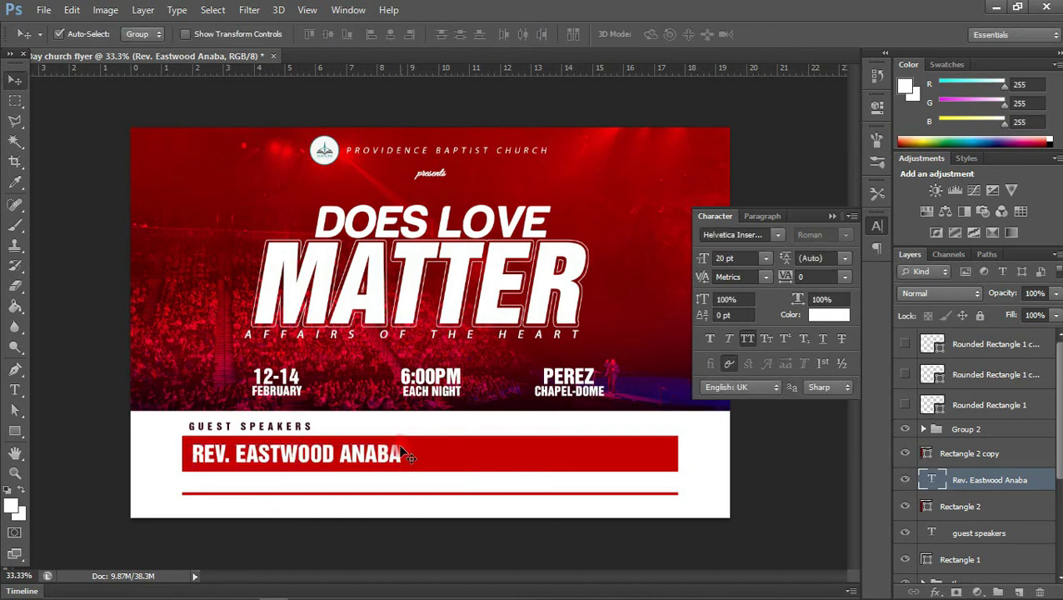
Step: Copy the first-listed guest speaker's name from Notepad and paste it as a new text layer in the flyer
mouse_move(287, 593)
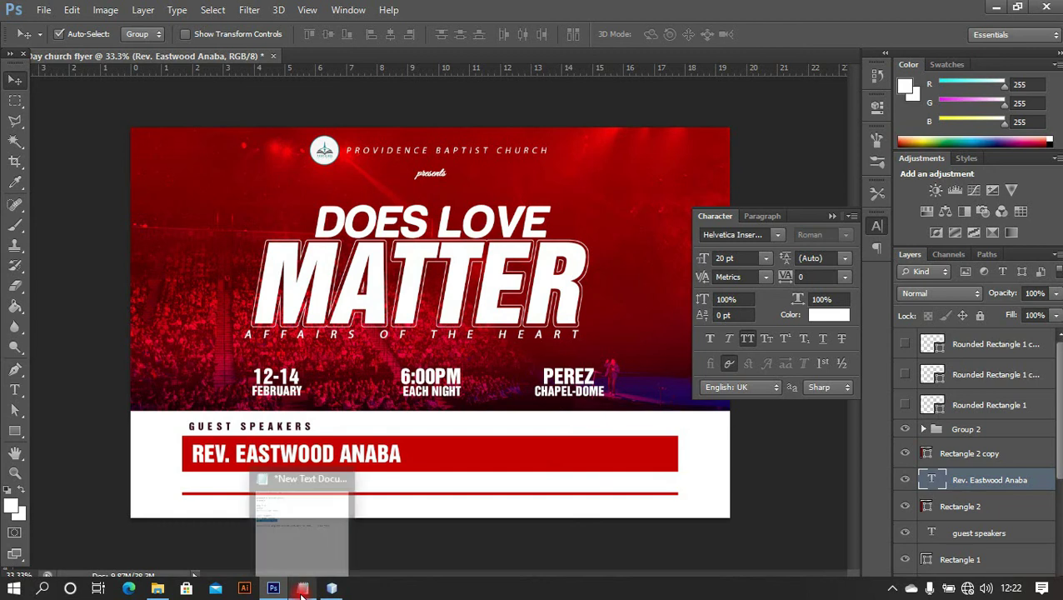
click(303, 541)
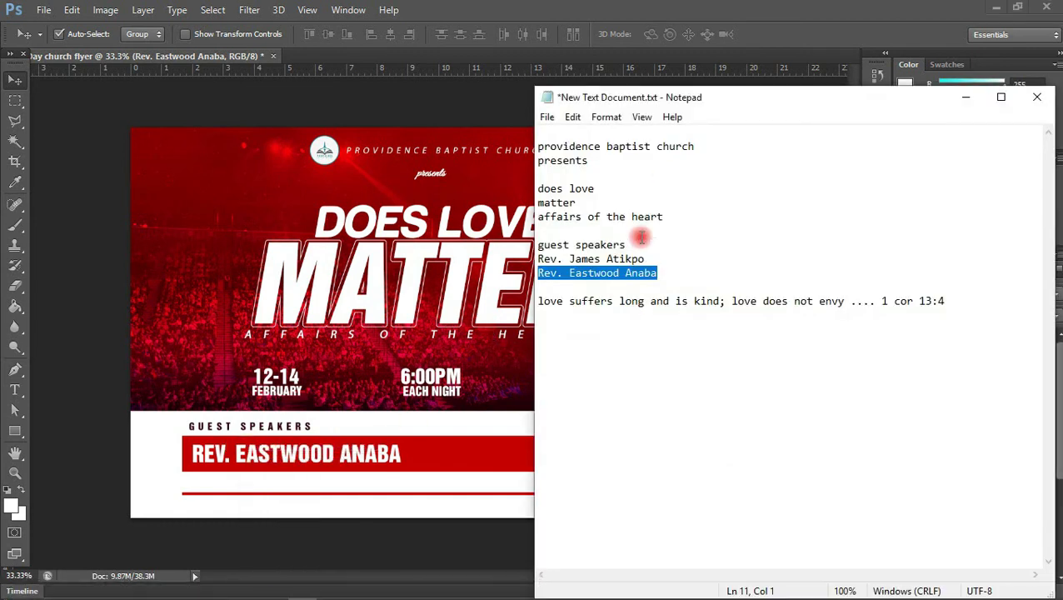
drag(645, 259, 538, 259)
key(ctrl+c)
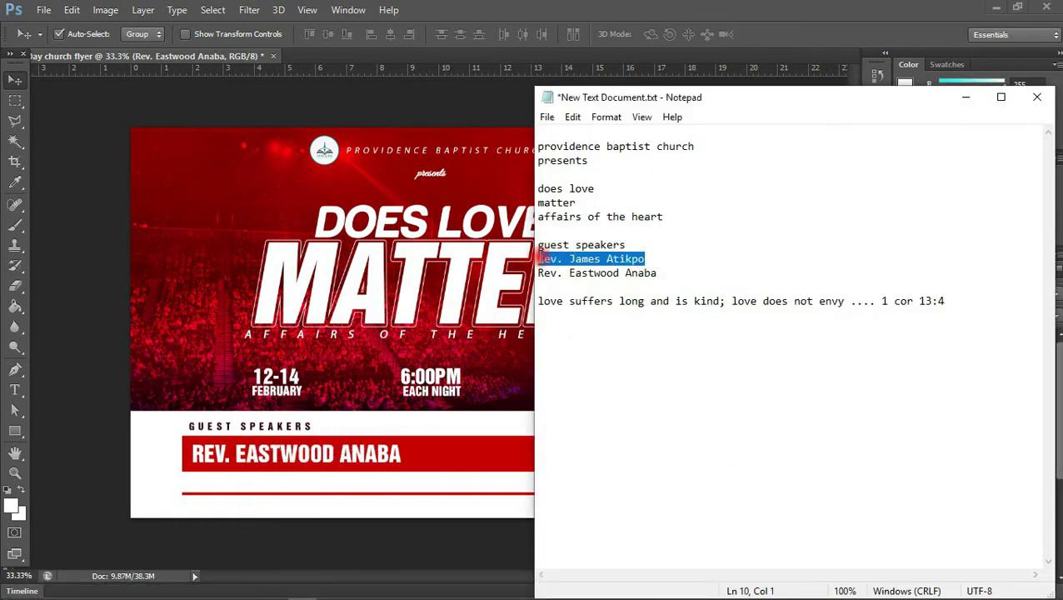
click(424, 455)
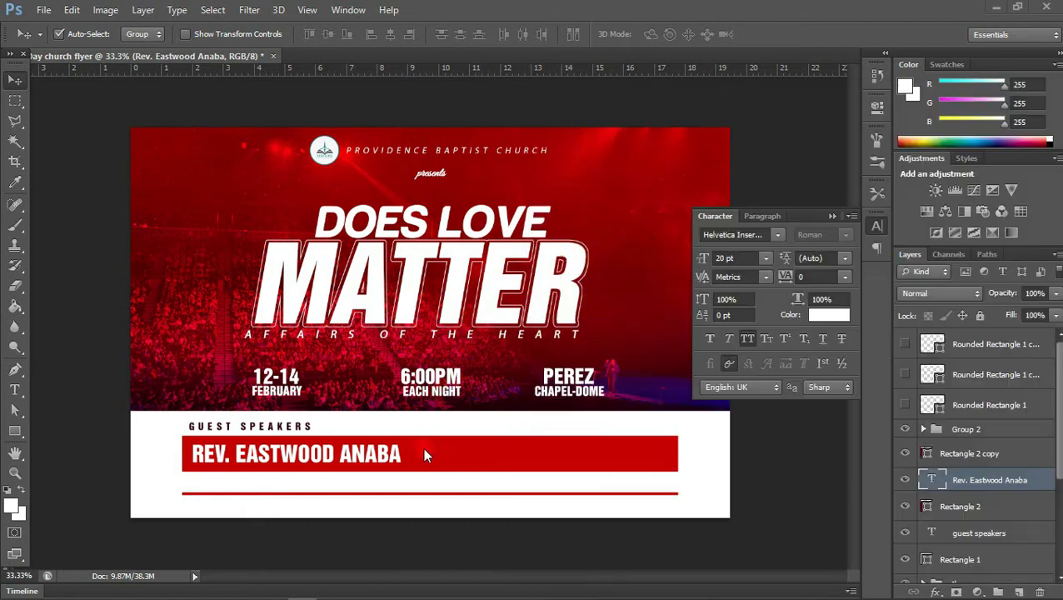
key(t)
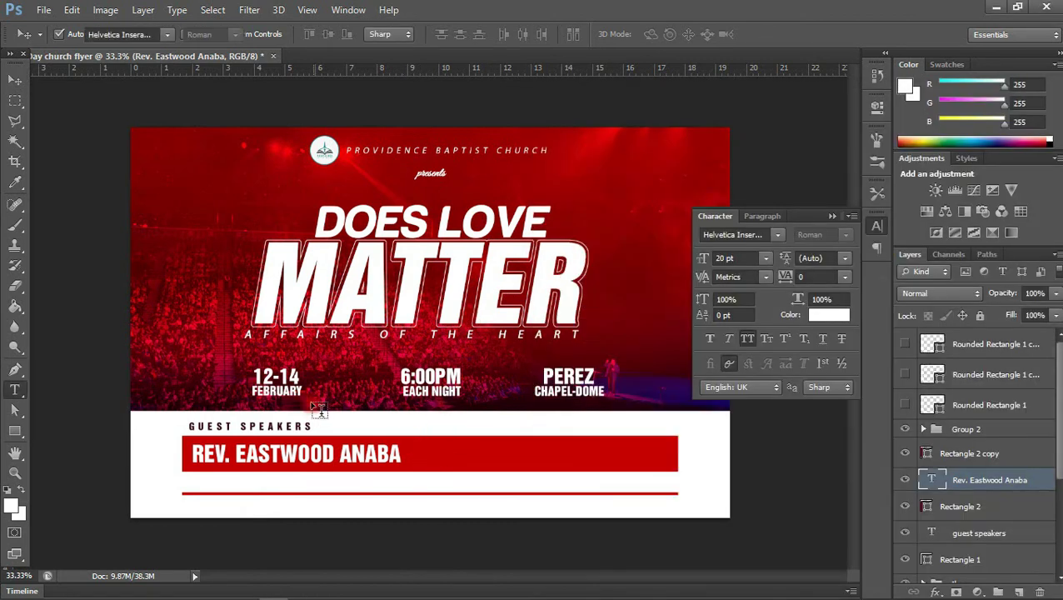
click(626, 171)
key(ctrl+v)
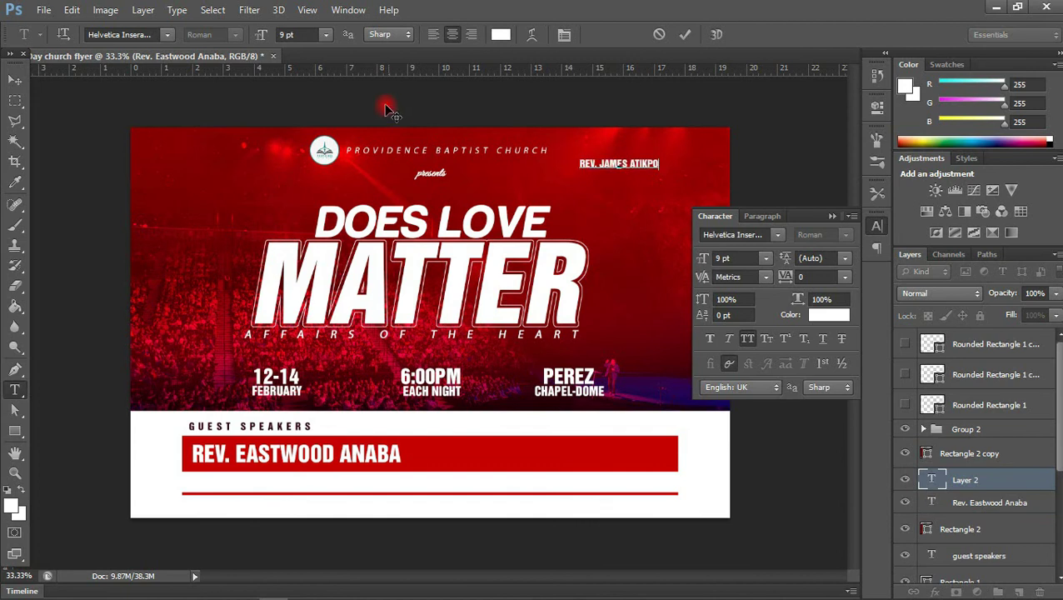
Step: Move the newly pasted speaker's name onto the right half of the red bar and enlarge it to 21.11 pt
click(15, 80)
drag(608, 163, 597, 209)
drag(573, 329, 537, 461)
key(ctrl+t)
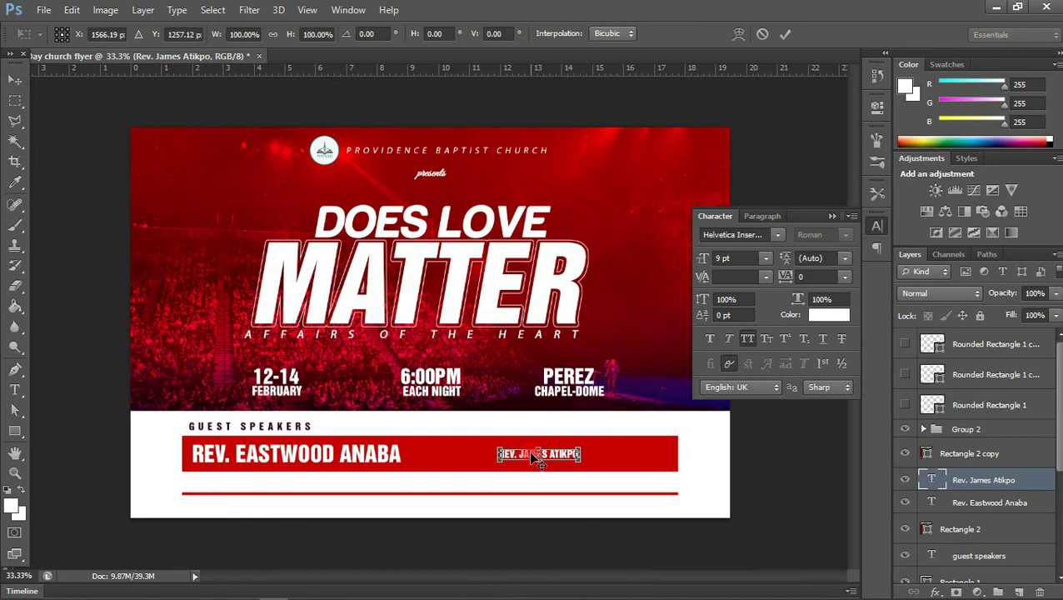
drag(580, 447, 628, 453)
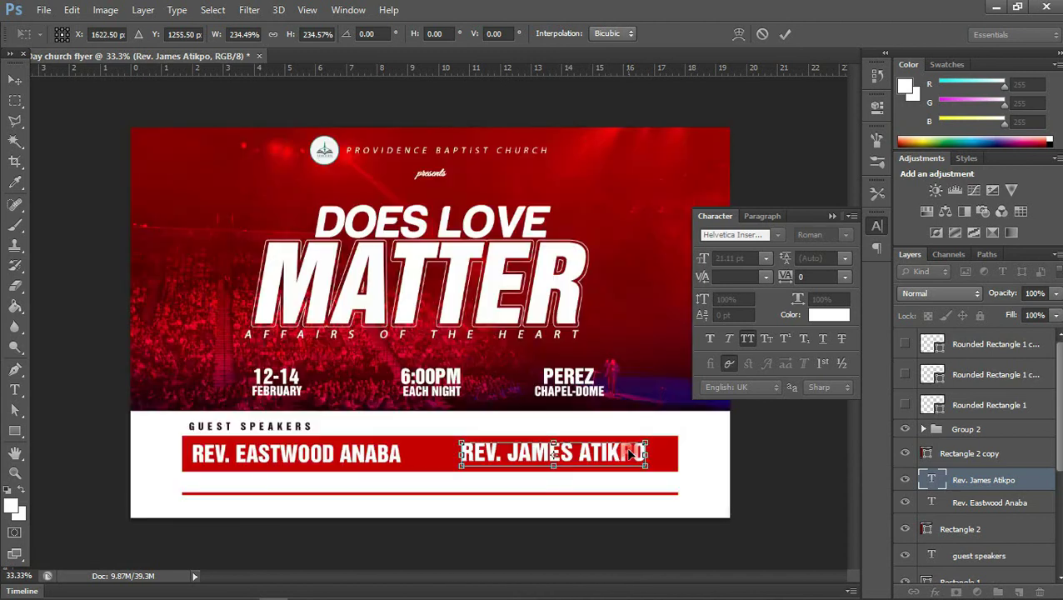
drag(631, 452, 638, 457)
key(Return)
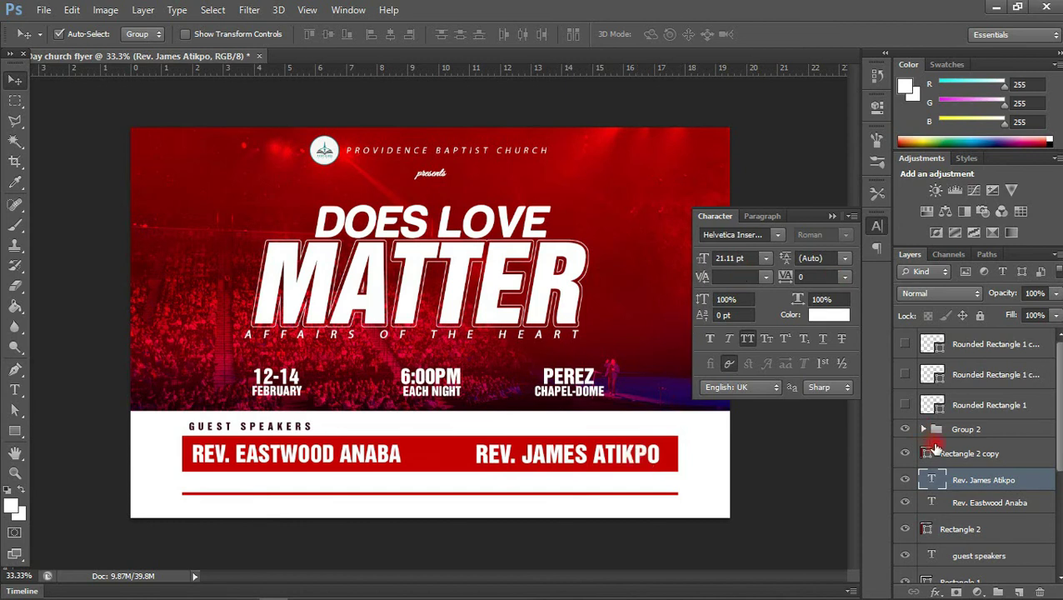
Step: Rasterize the red bar's layer, Rectangle 2
click(932, 530)
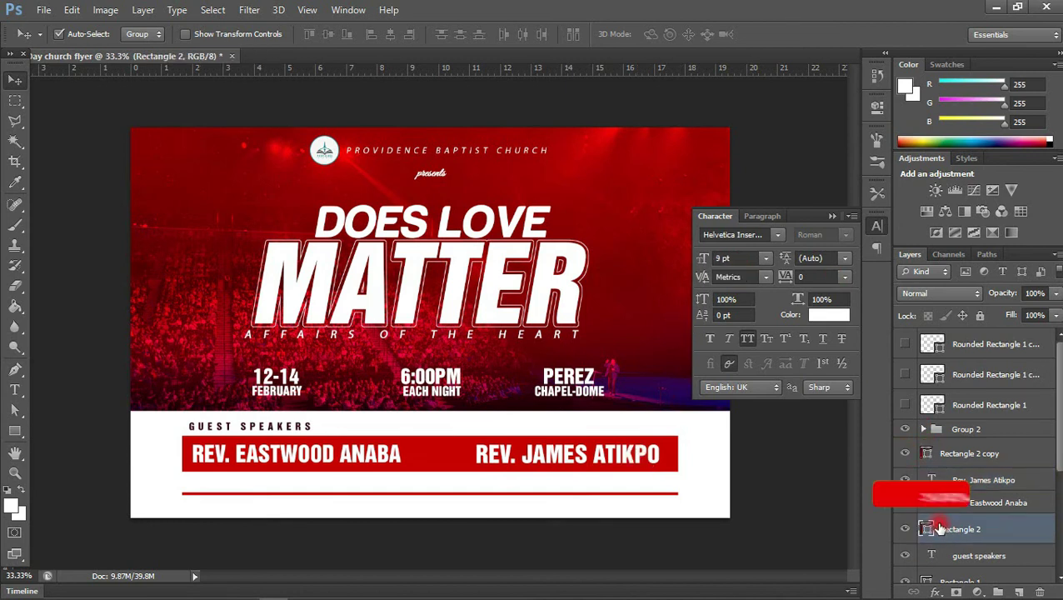
right_click(964, 532)
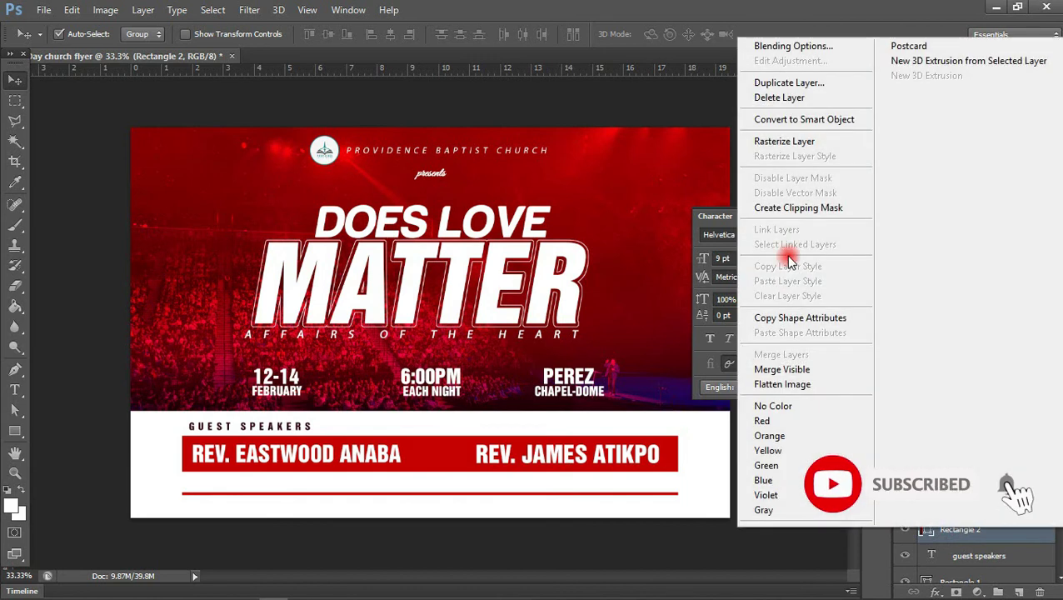
click(791, 141)
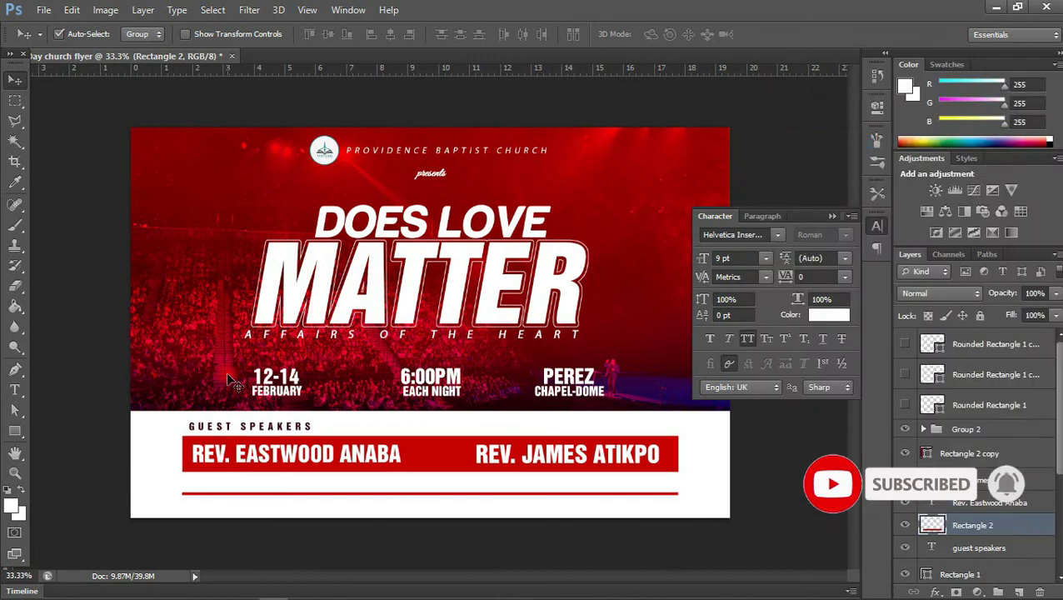
Step: Draw a Polygonal Lasso selection around the red bar's left part, ending in a right-pointing arrow tip between the two speaker names
click(14, 118)
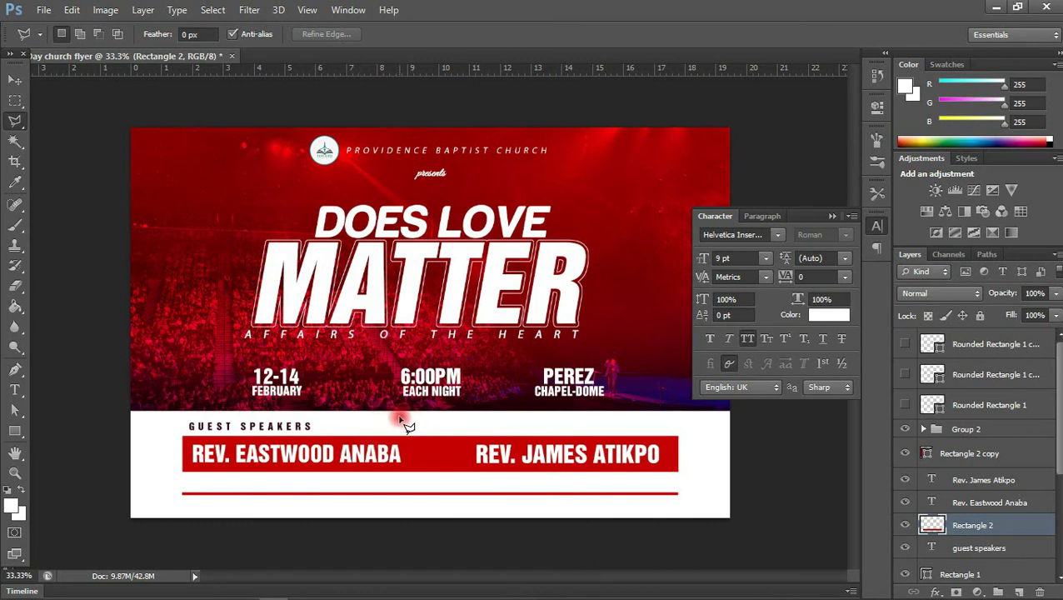
click(163, 422)
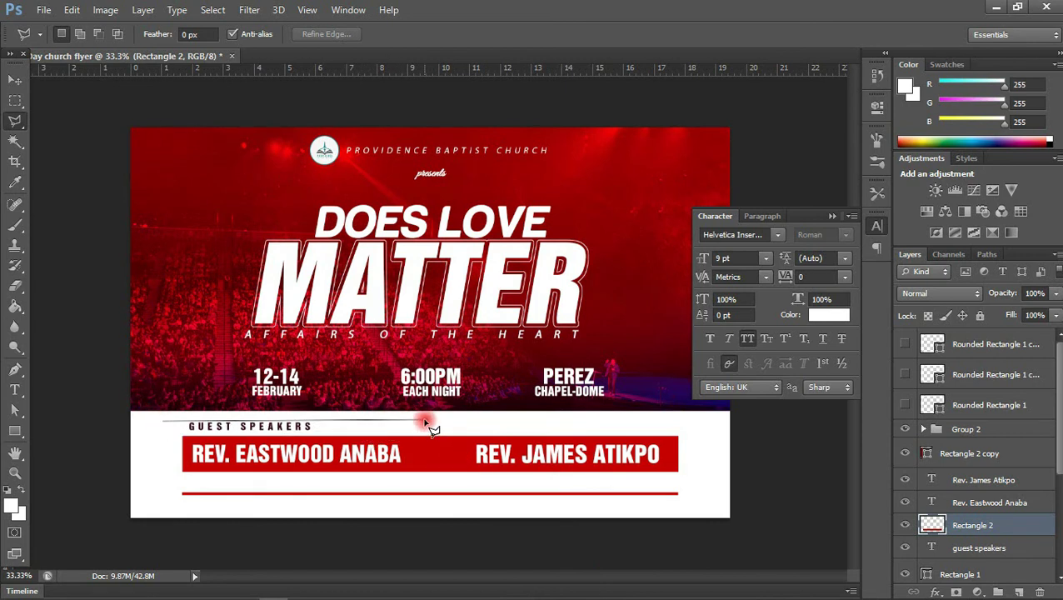
click(427, 421)
click(449, 449)
click(427, 482)
click(163, 482)
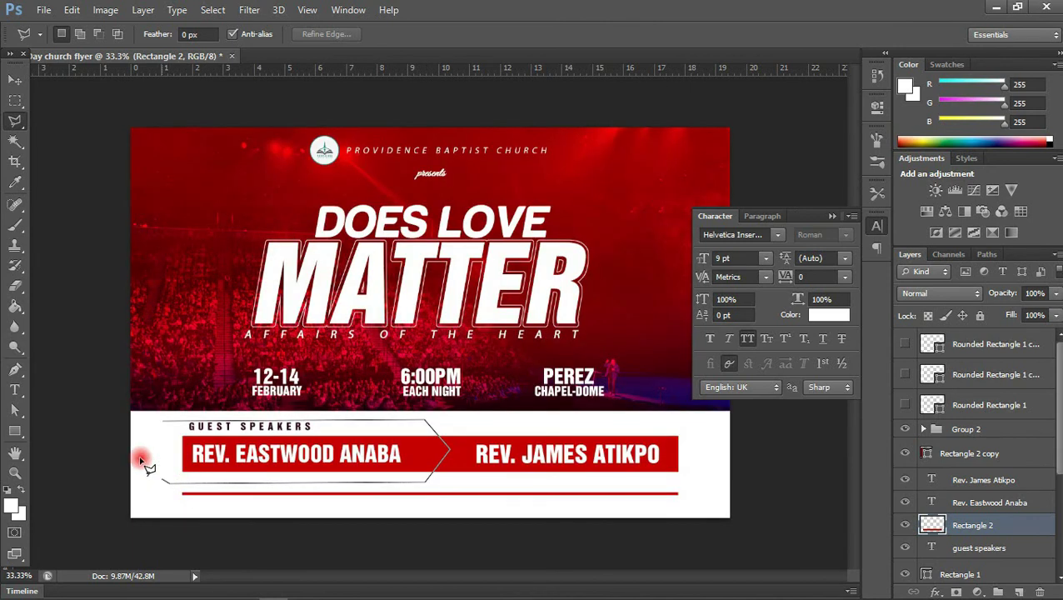
click(165, 426)
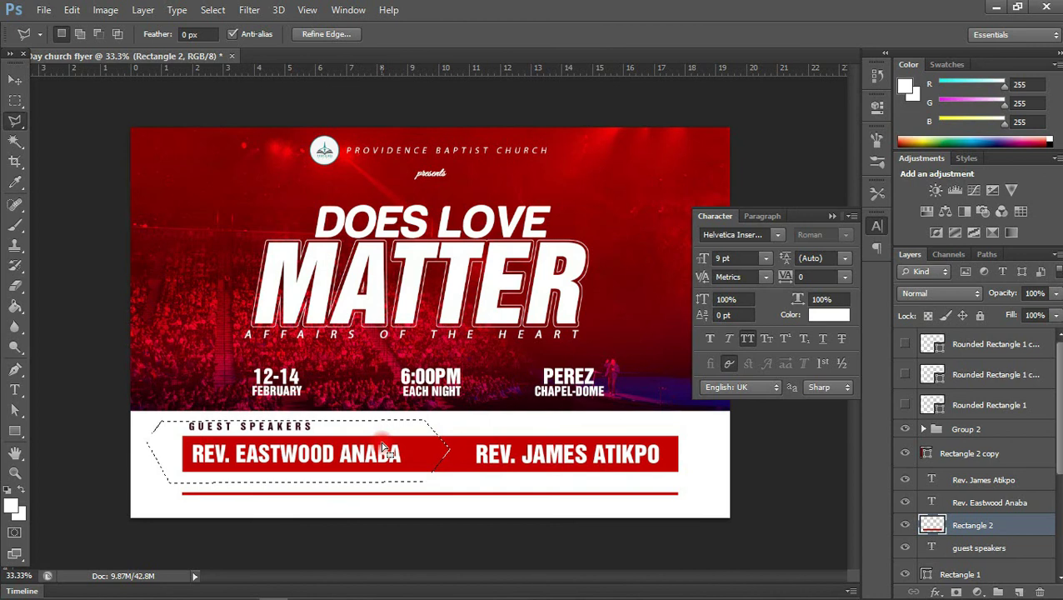
Step: Fill the selected part of the red bar with dark maroon 250009, sampled from the background, using the Paint Bucket, and collapse the character settings
click(13, 308)
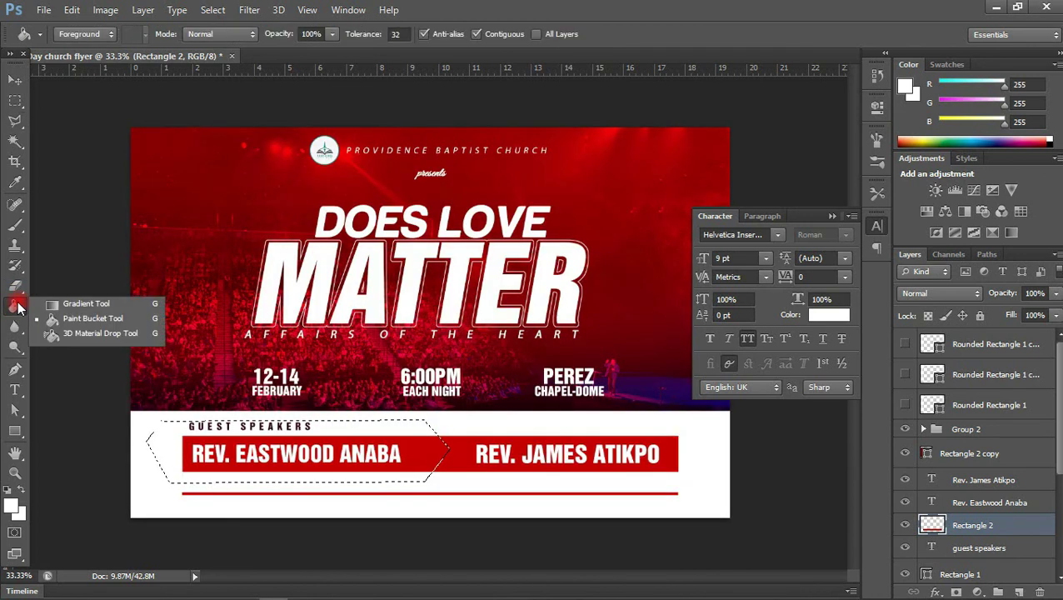
click(92, 318)
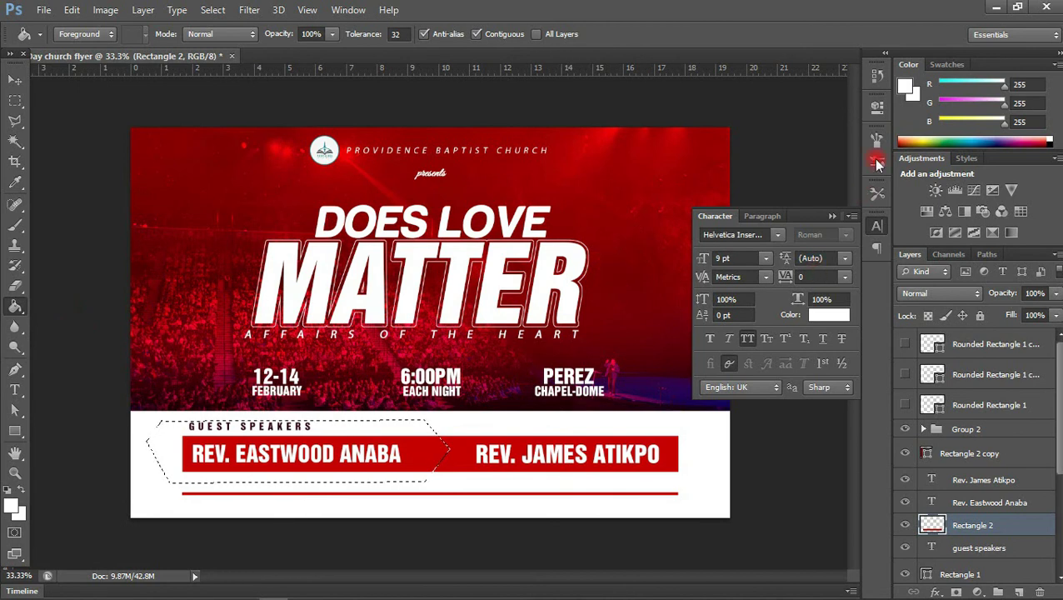
click(904, 89)
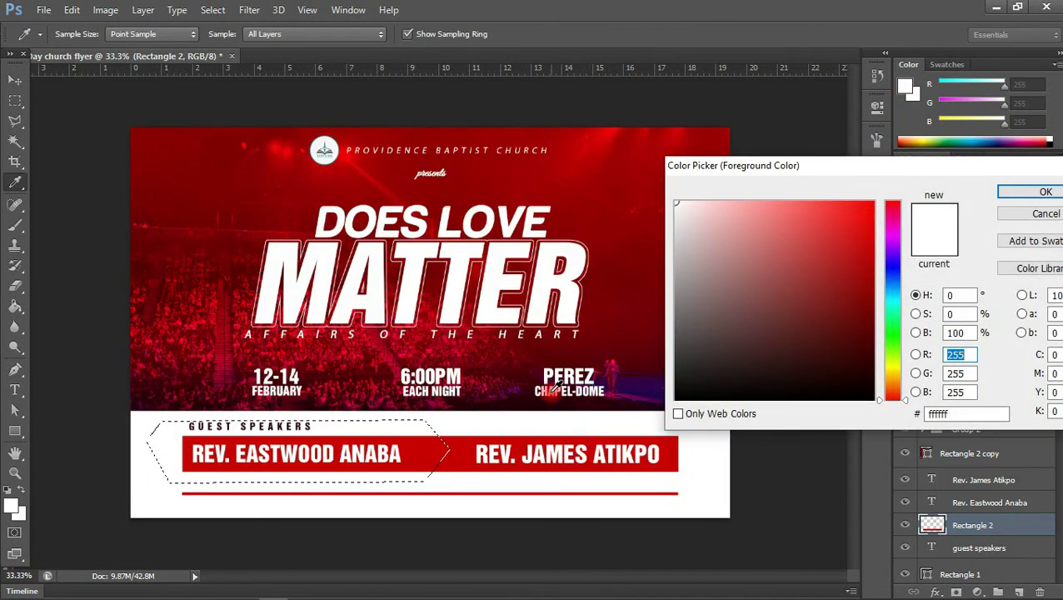
click(519, 407)
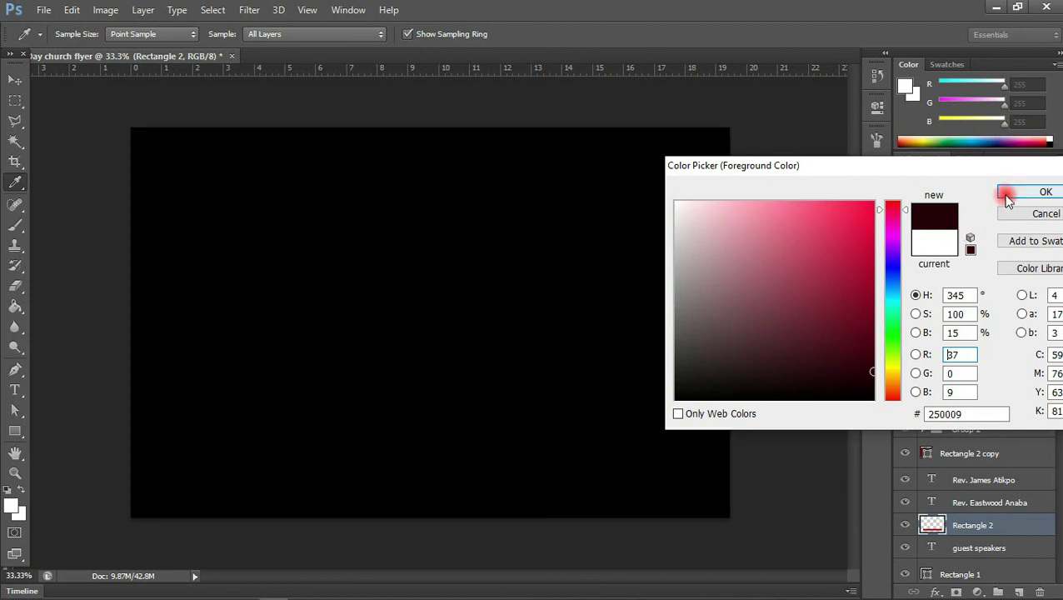
click(1012, 193)
key(g)
click(416, 452)
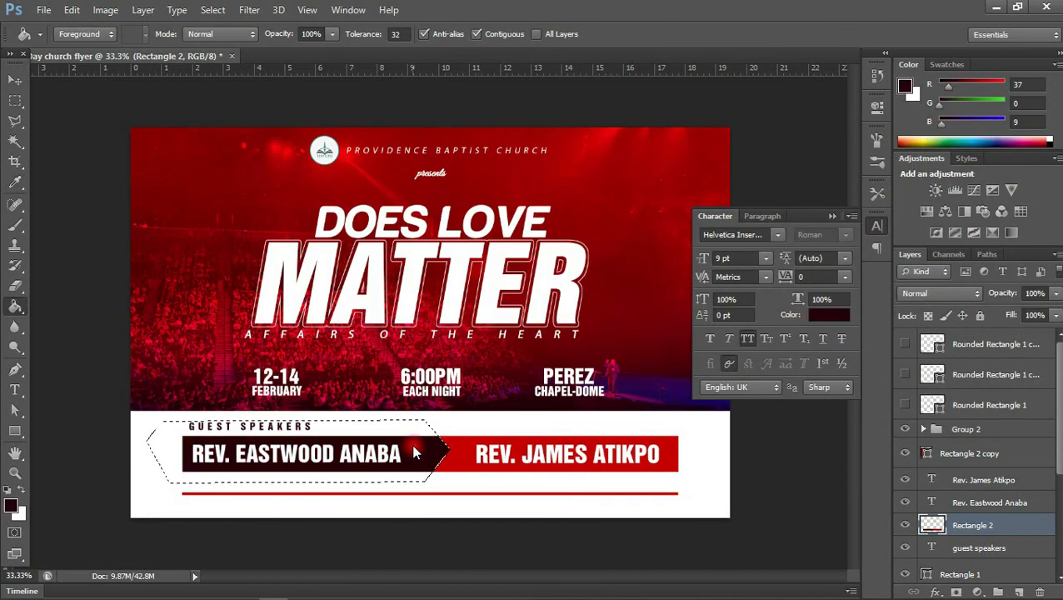
click(15, 80)
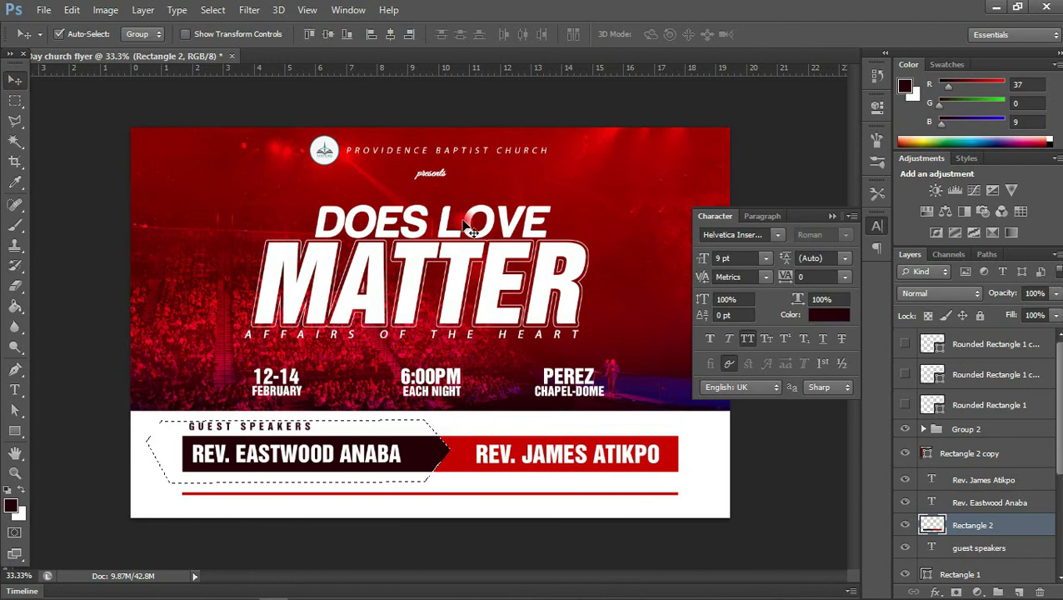
click(831, 215)
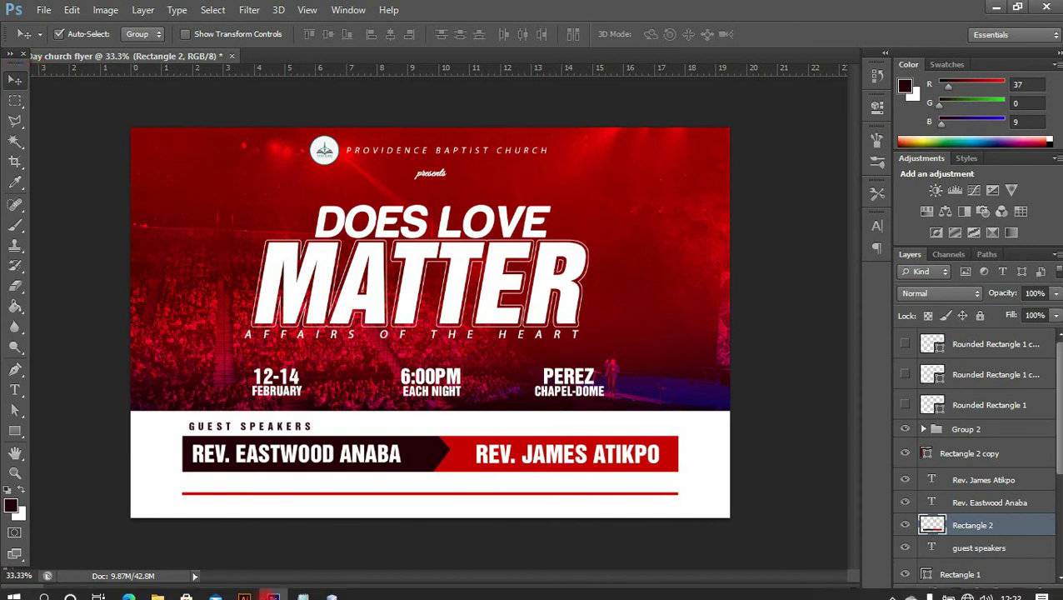
Step: Copy the line "love suffers long and is kind; love does not envy .... 1 cor 13:4" from the Notepad document and return to Photoshop
click(305, 588)
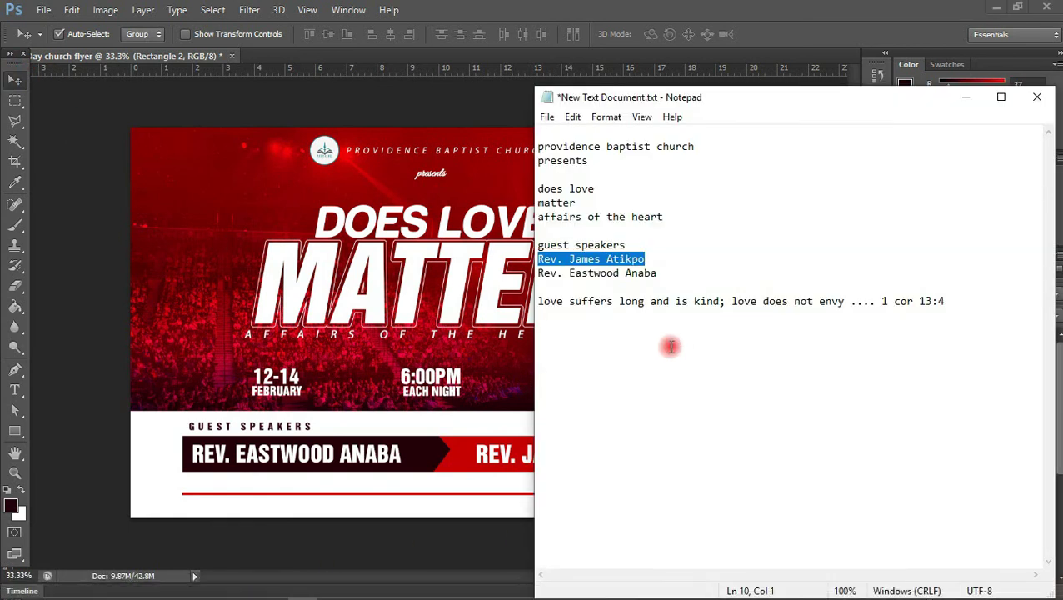
drag(942, 301, 533, 316)
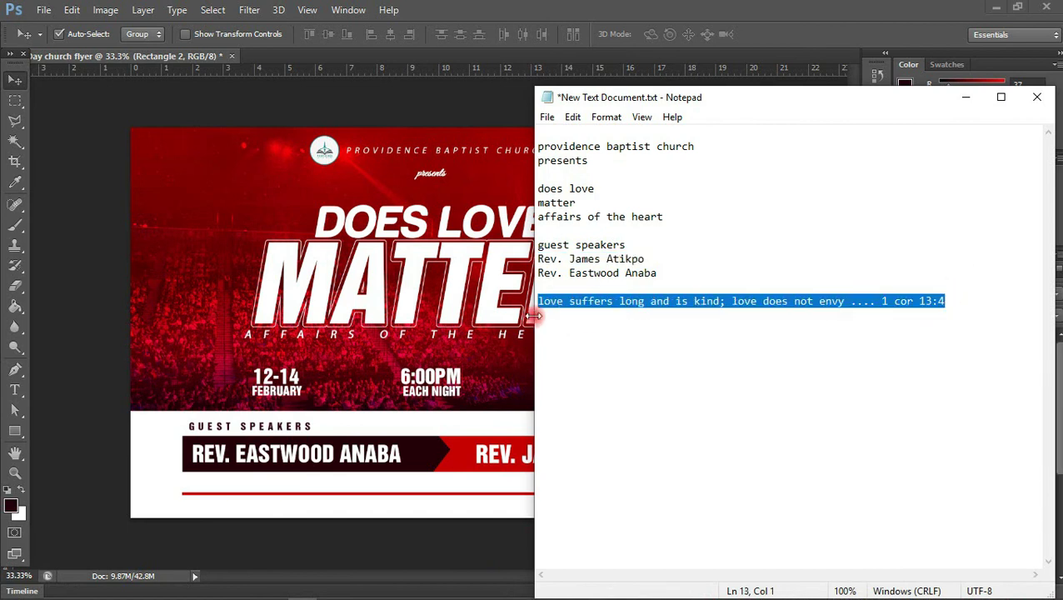
click(334, 490)
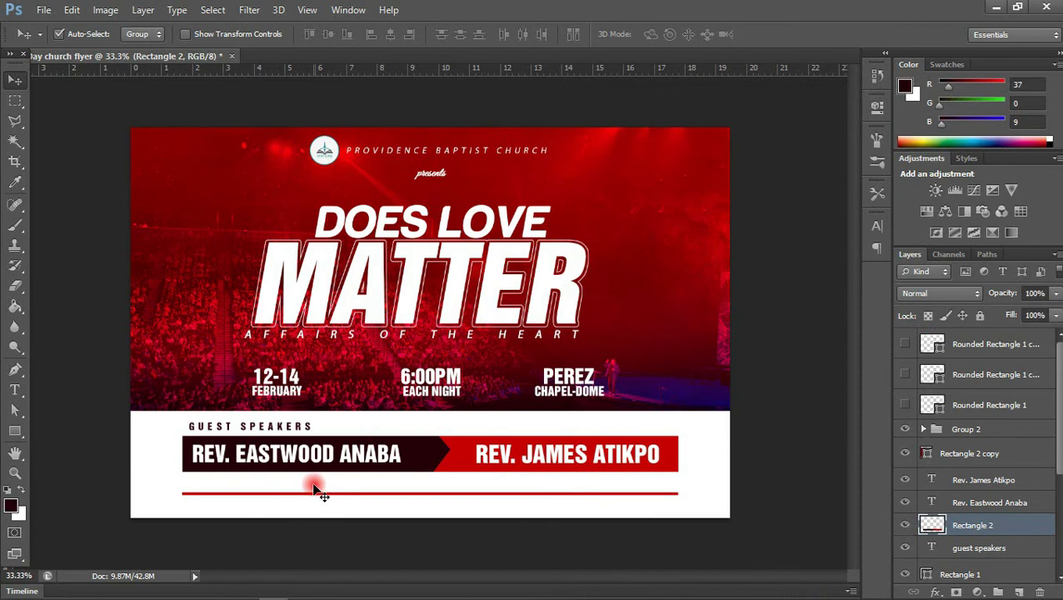
Step: Paste the copied verse as a new text layer and centre it between the speaker bar and the thin red line
key(t)
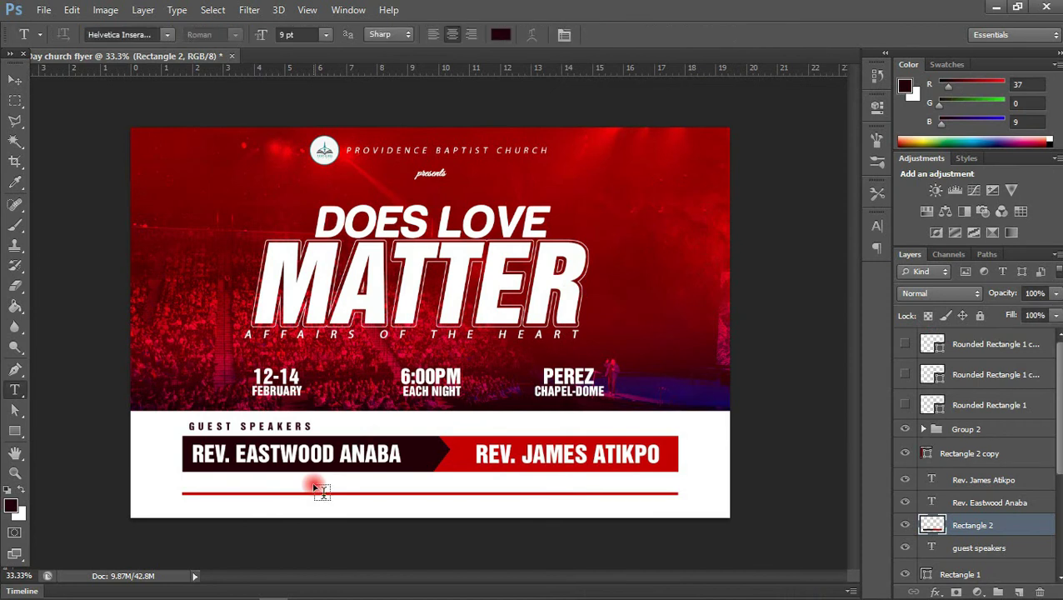
click(160, 484)
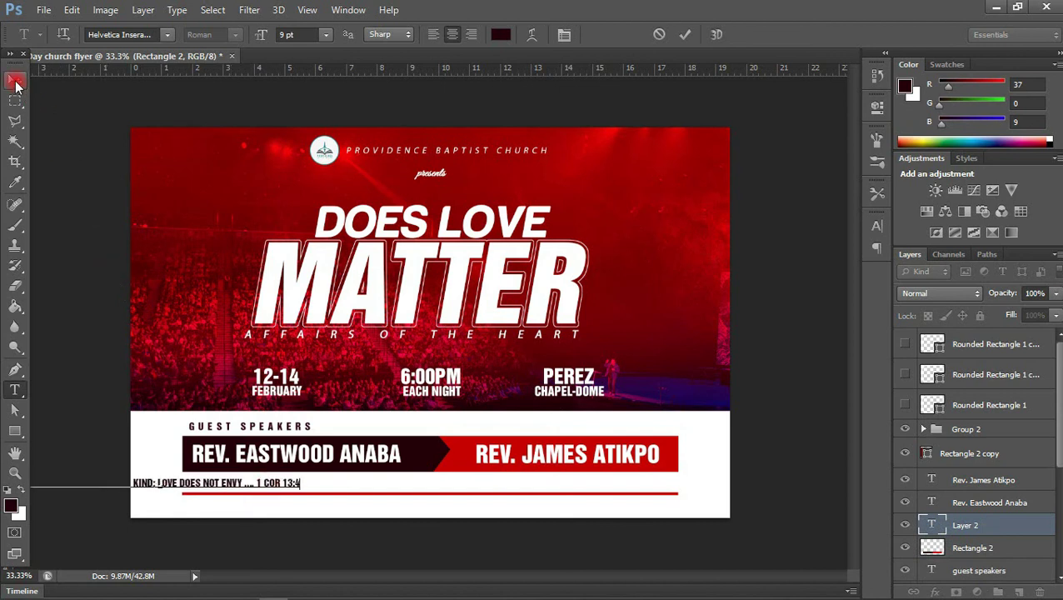
click(15, 81)
drag(232, 486, 491, 480)
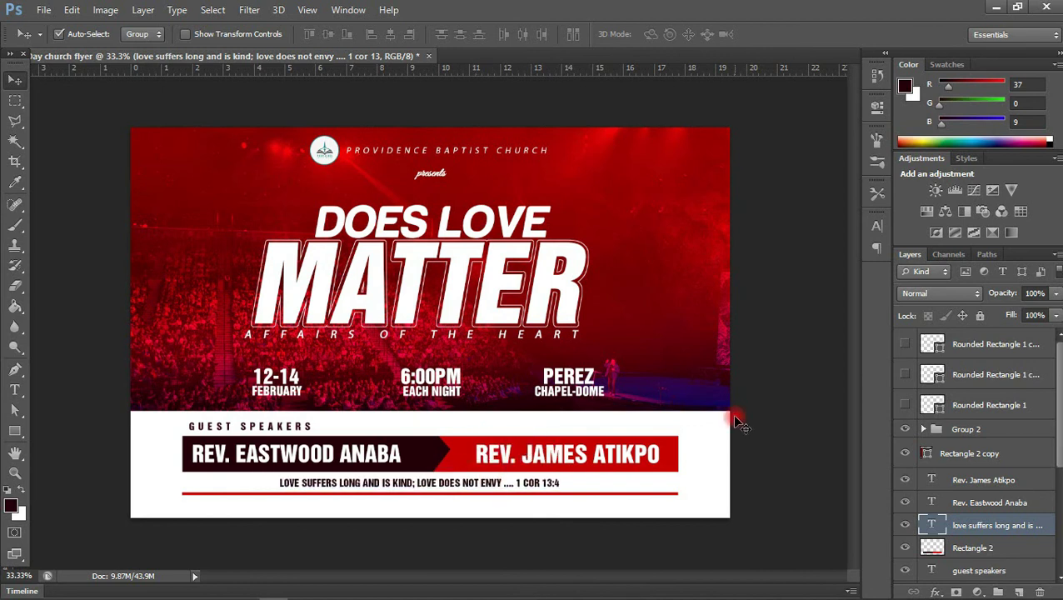
Step: Set the verse's tracking to 560 and its font size to 8 pt
click(877, 230)
click(788, 280)
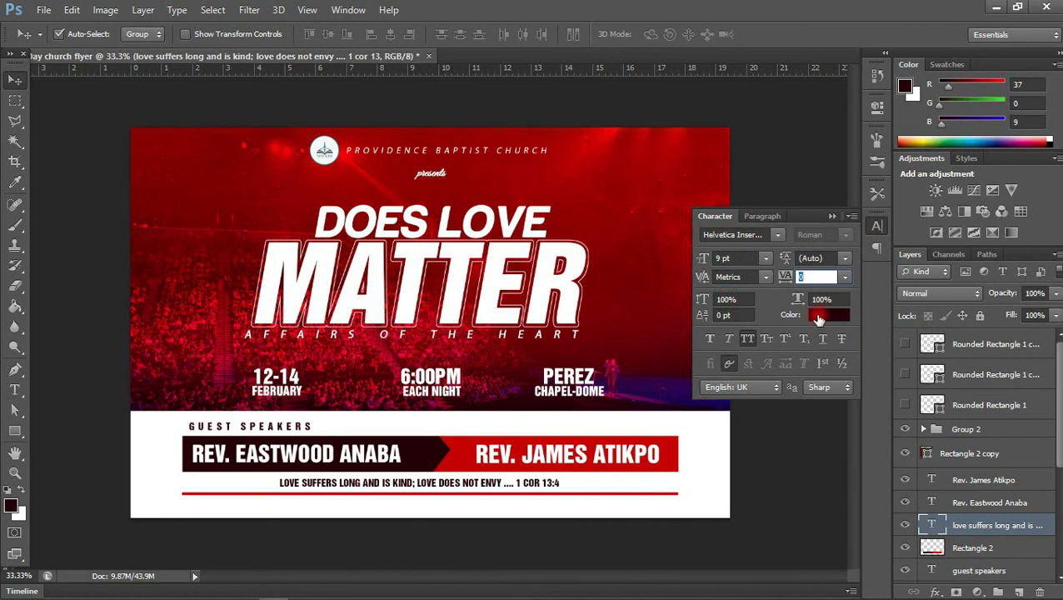
text(1400)
key(Return)
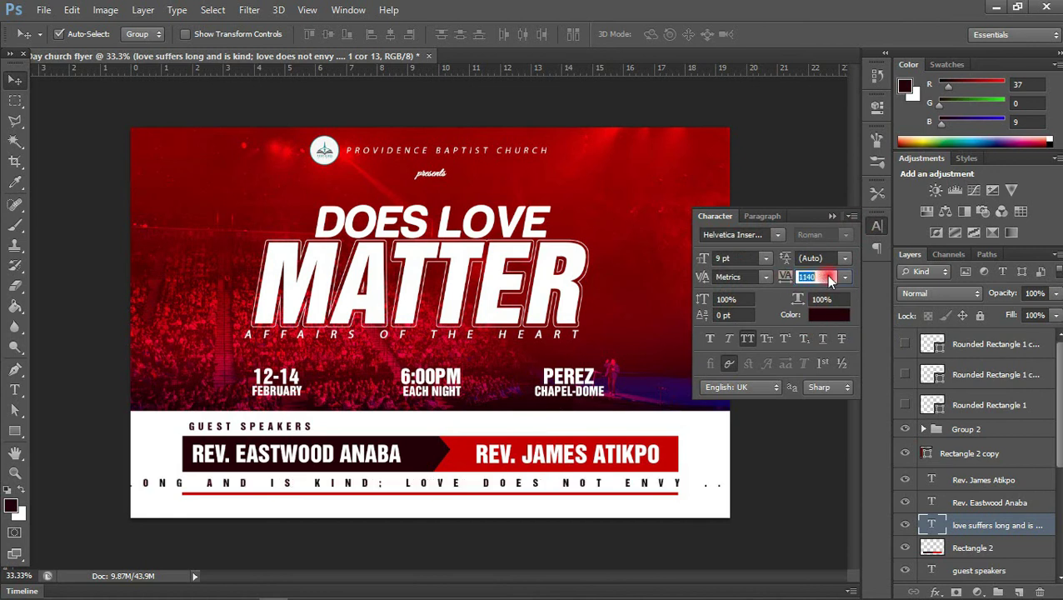
click(788, 280)
drag(784, 280, 768, 263)
click(765, 258)
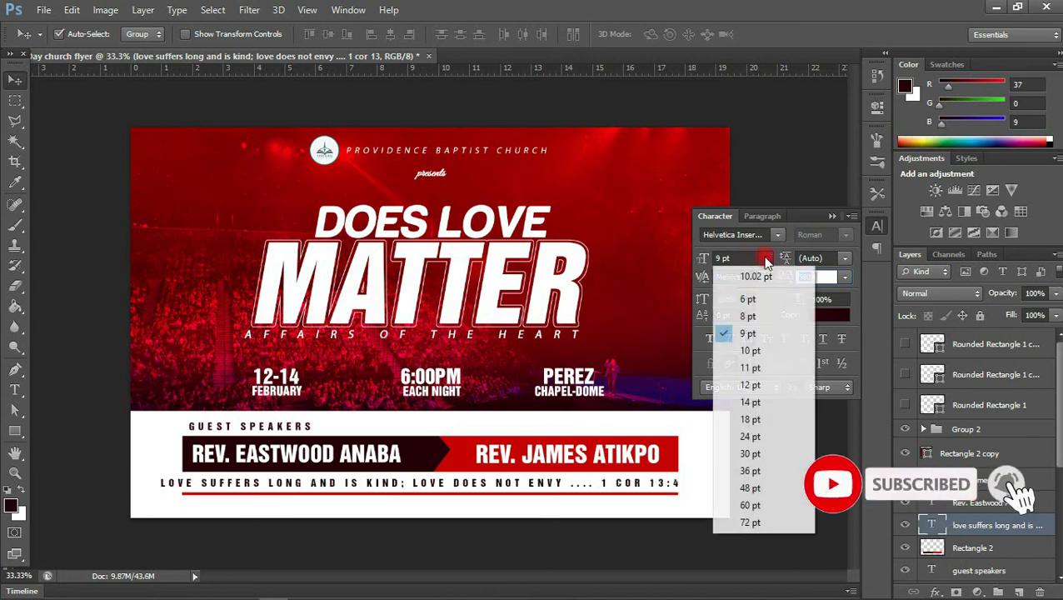
click(742, 336)
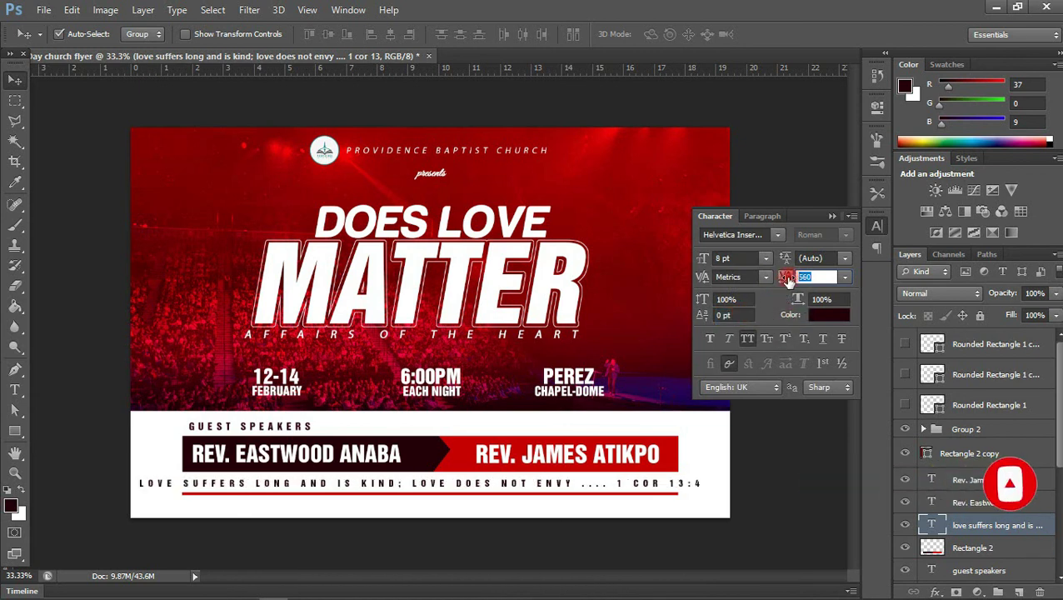
Step: Scale the verse down to about 86% and nudge it left until it sits within the width of the speaker bar
key(ctrl+t)
drag(718, 487, 680, 491)
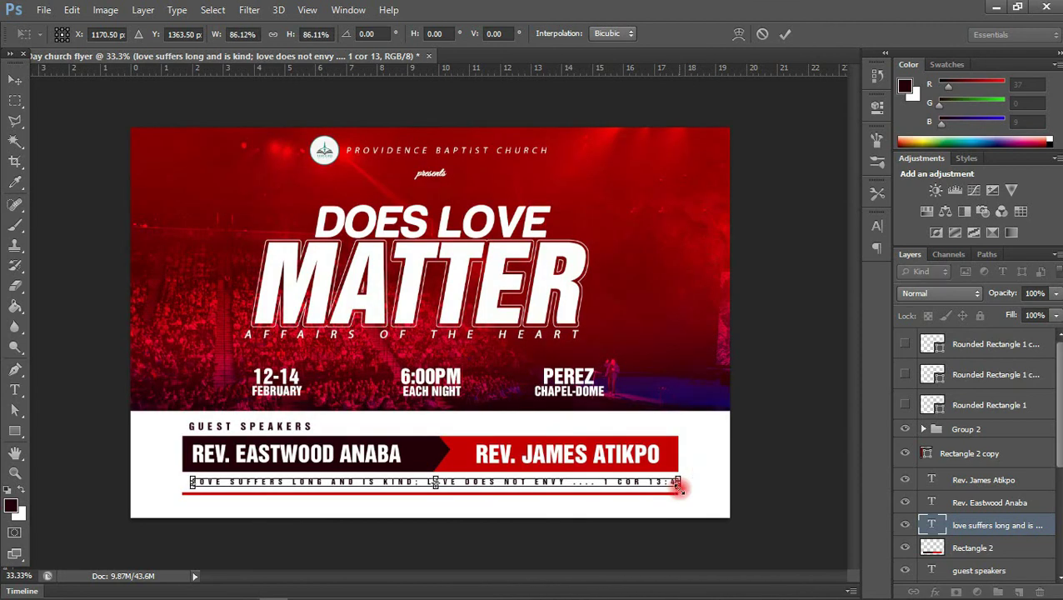
key(Return)
key(Left)
key(Left)
key(Left)
key(Left)
key(Left)
key(Left)
key(Left)
key(Left)
key(Left)
key(Left)
key(Left)
key(Left)
key(Left)
key(Left)
key(Left)
key(Left)
key(Left)
key(Left)
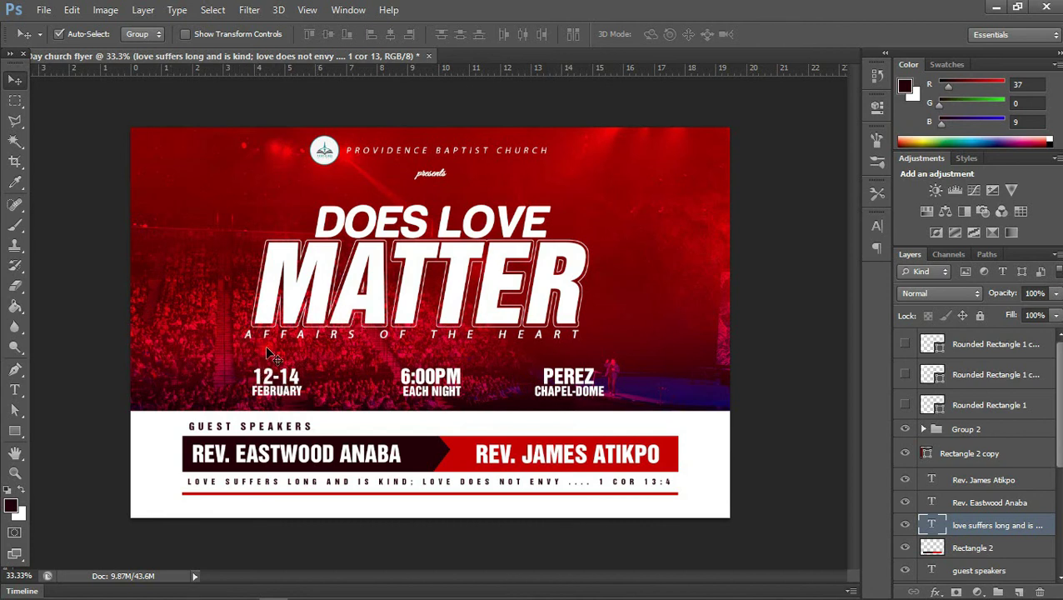
Step: Add a heart glyph as a new text layer by entering "r" in the fotograami-hearts01 font, on the background beside the title
key(t)
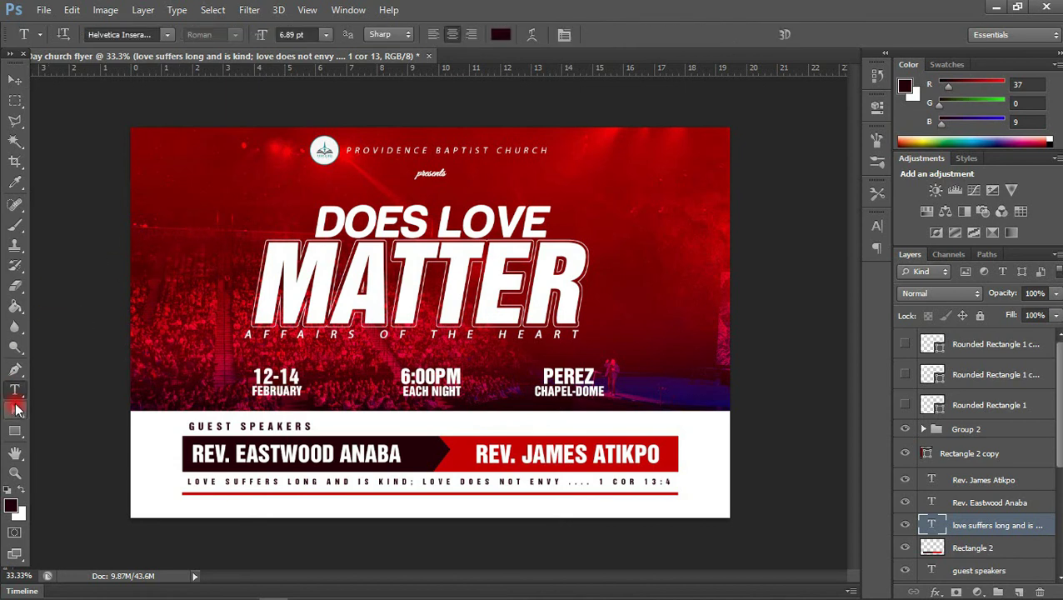
click(177, 235)
click(117, 33)
text(Folio BdCn BT)
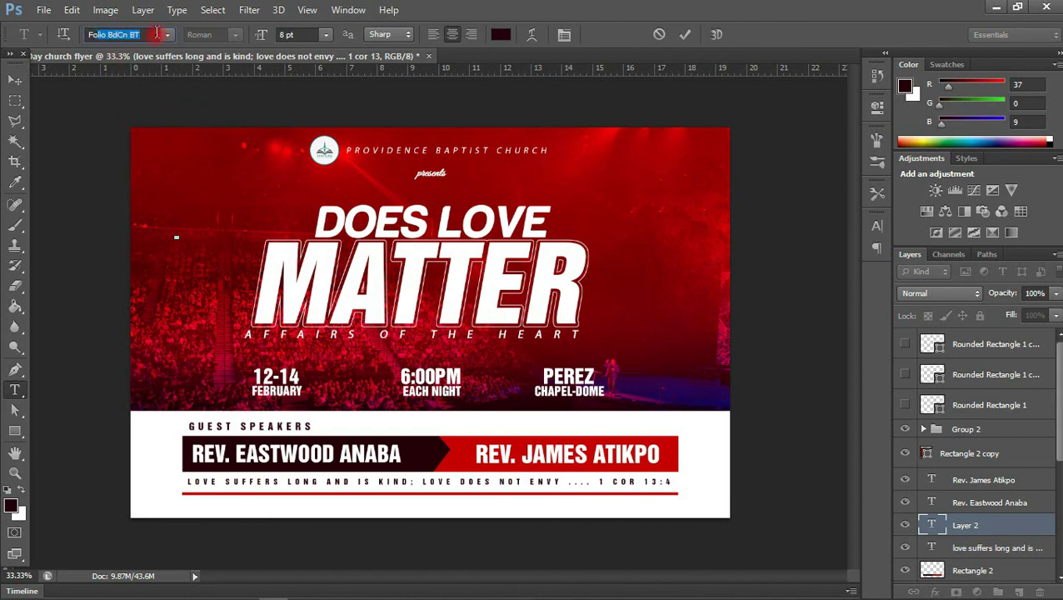
click(167, 35)
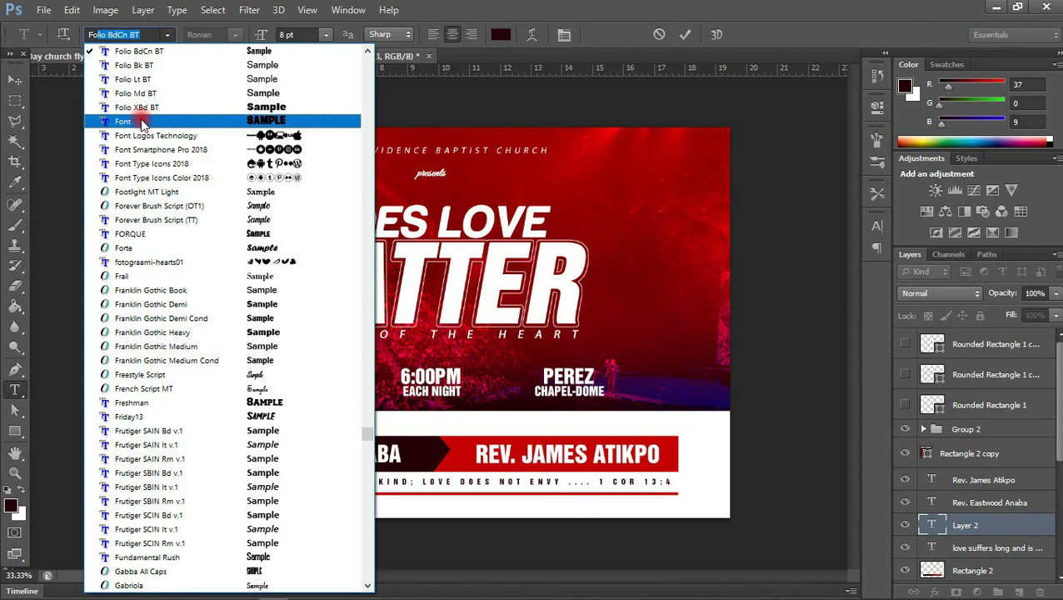
click(150, 262)
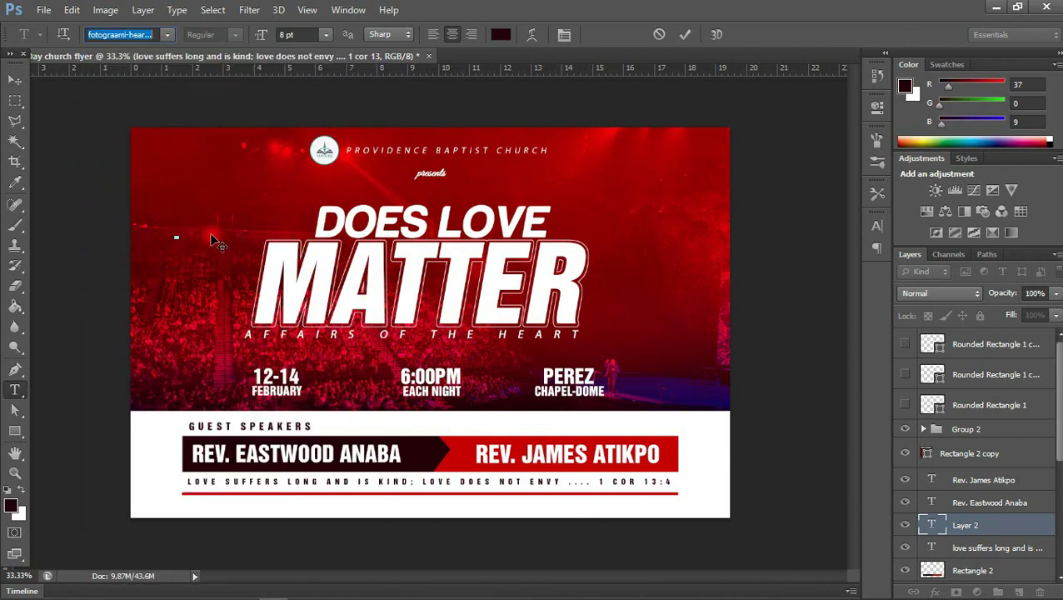
key(Return)
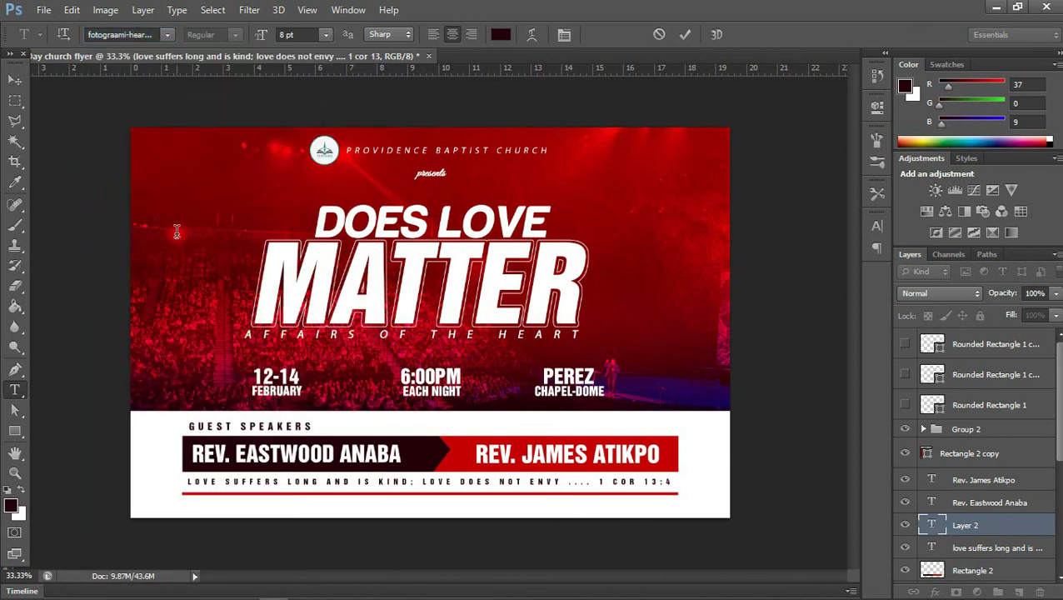
click(15, 79)
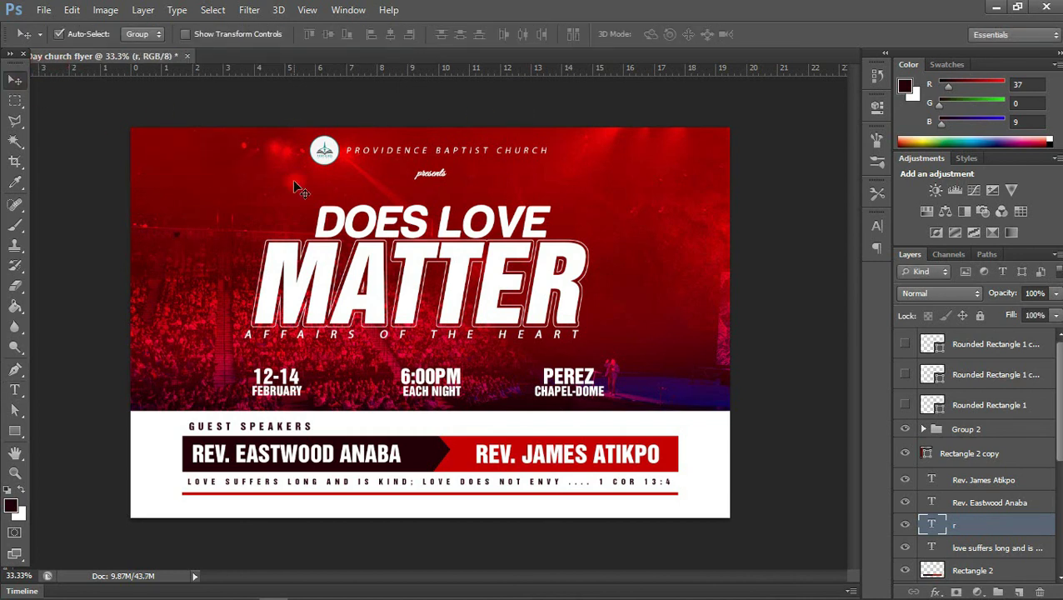
Step: Enlarge the heart to 232.9 pt over the middle of the title and move its layer directly below the theme group
key(ctrl+t)
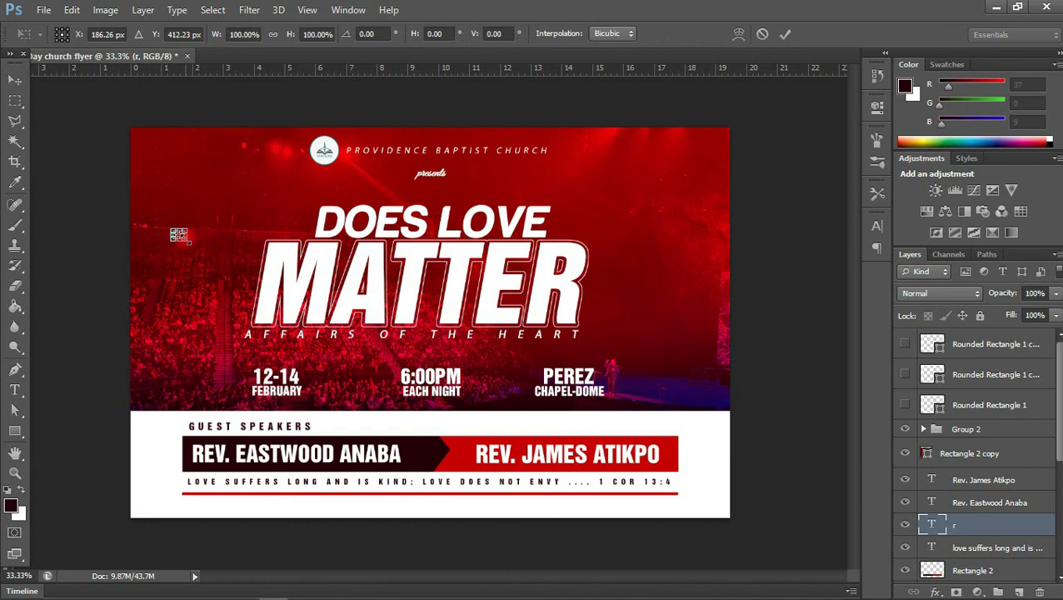
drag(188, 242, 255, 290)
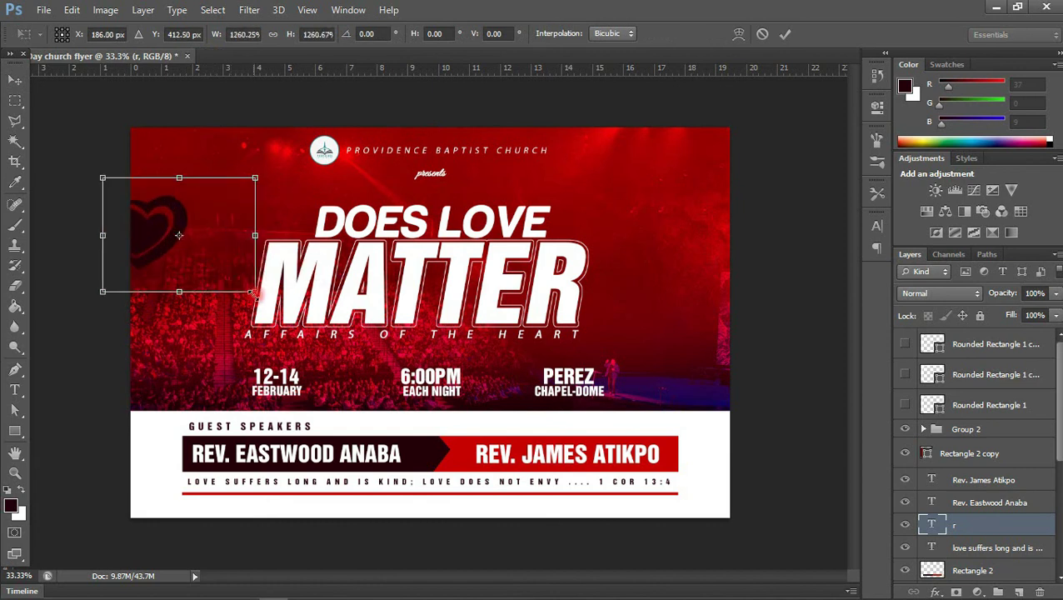
drag(173, 214, 433, 241)
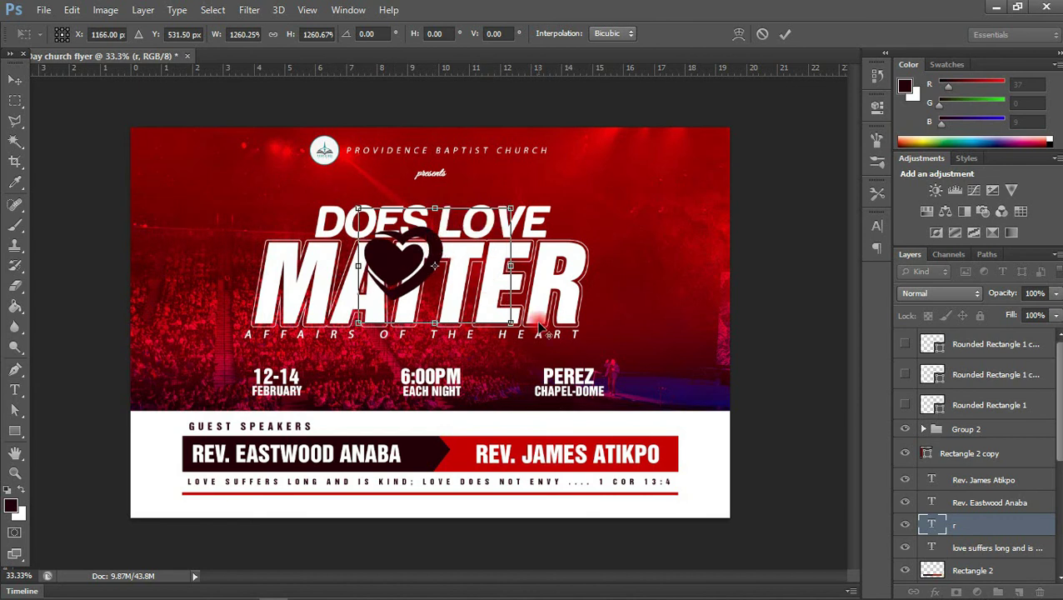
drag(537, 334, 632, 371)
drag(428, 247, 480, 250)
key(Return)
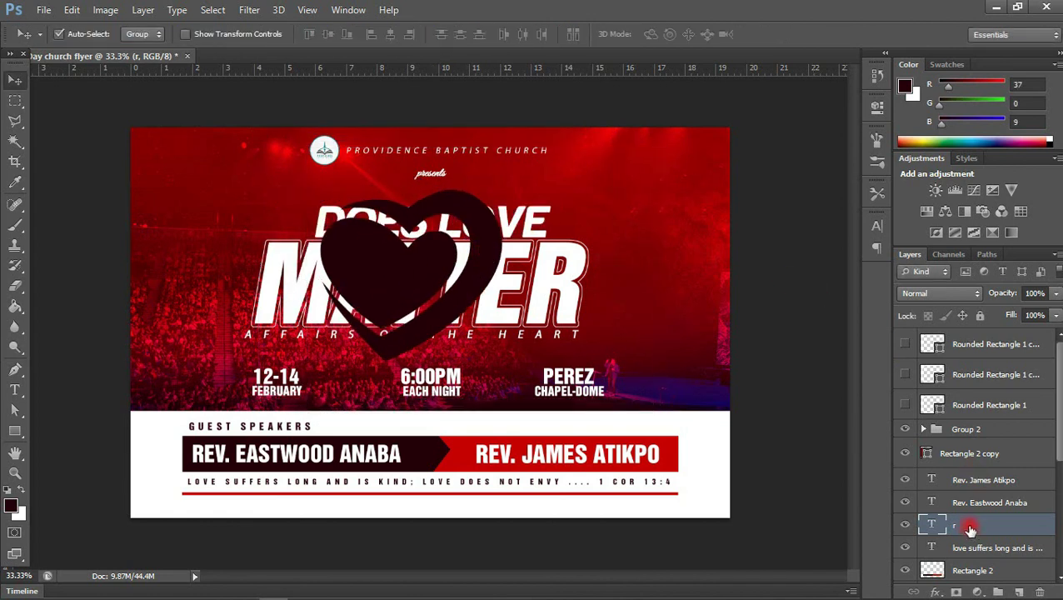
scroll(970, 549, down, 4)
drag(973, 578, 906, 509)
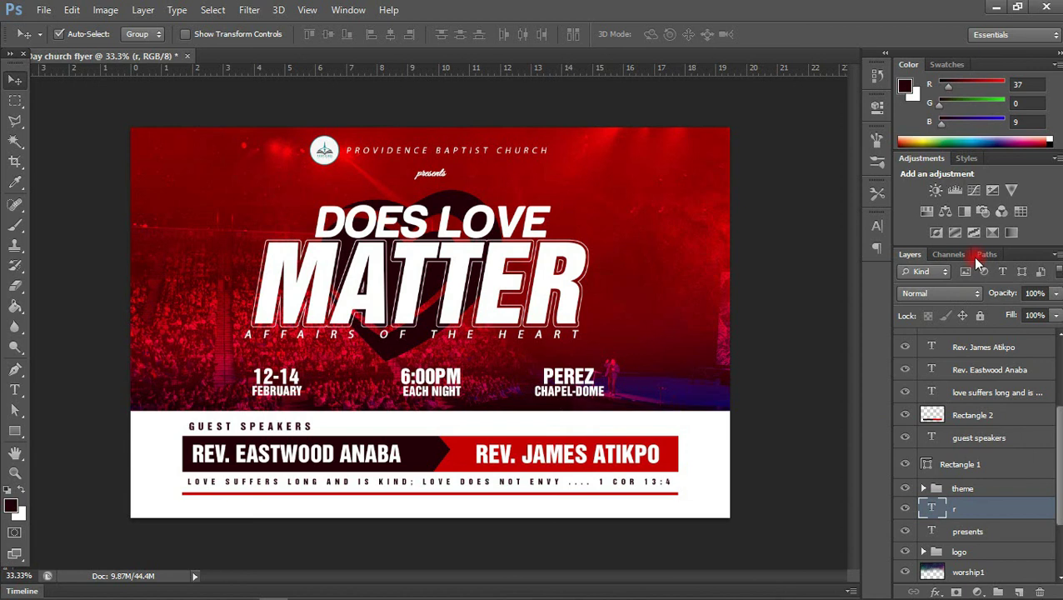
Step: Change the heart's text colour to pale pink d2afb0
click(882, 231)
click(825, 308)
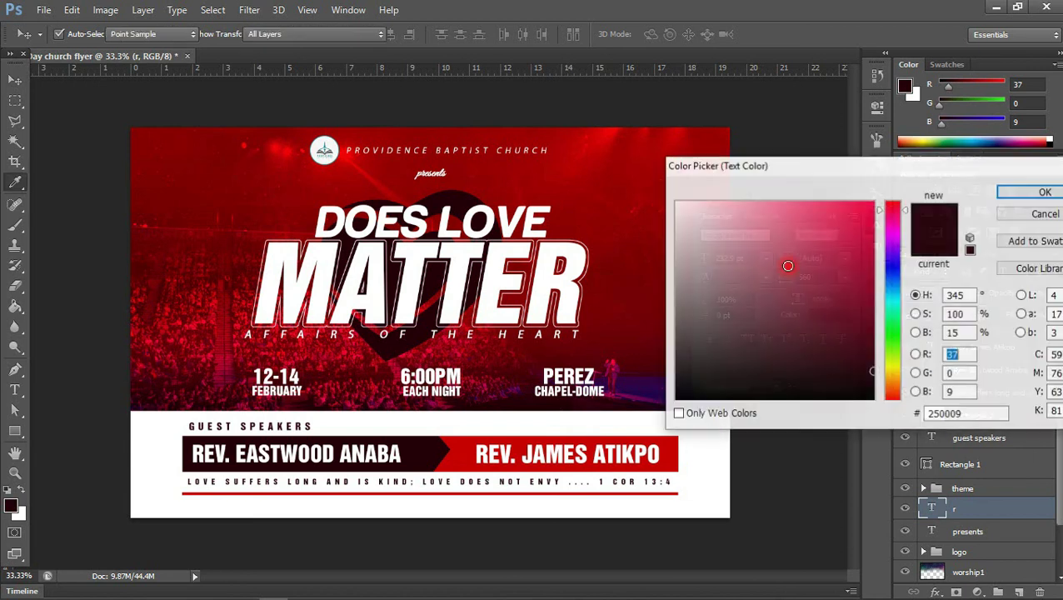
click(632, 184)
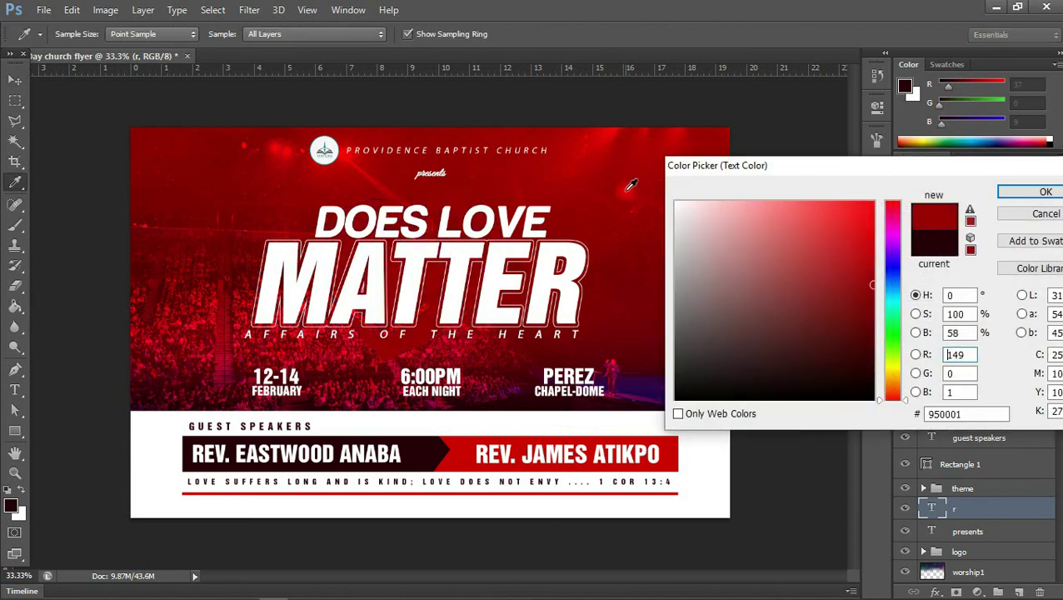
click(598, 140)
click(707, 234)
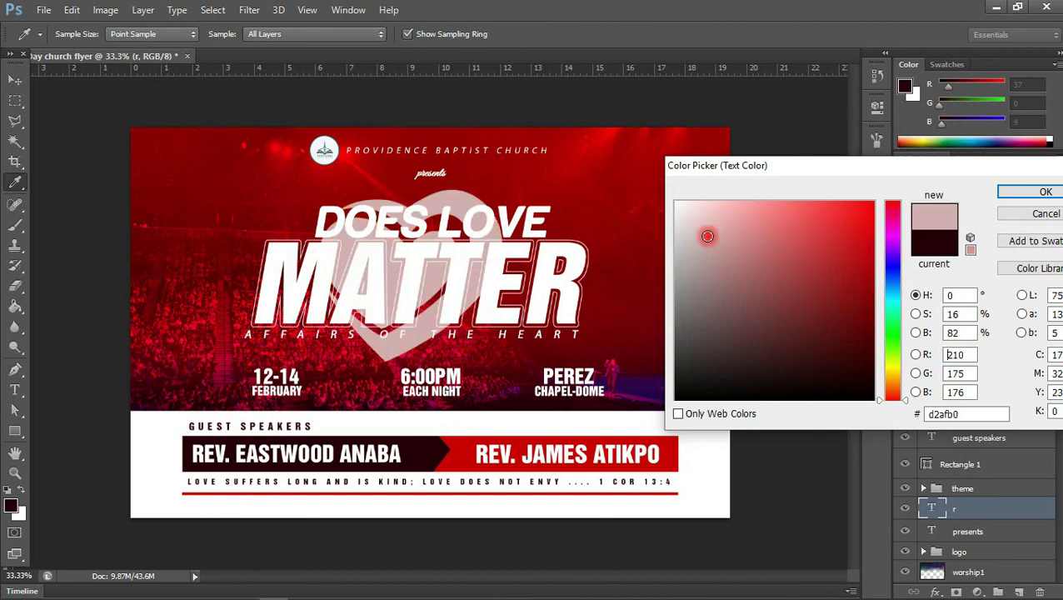
click(1018, 192)
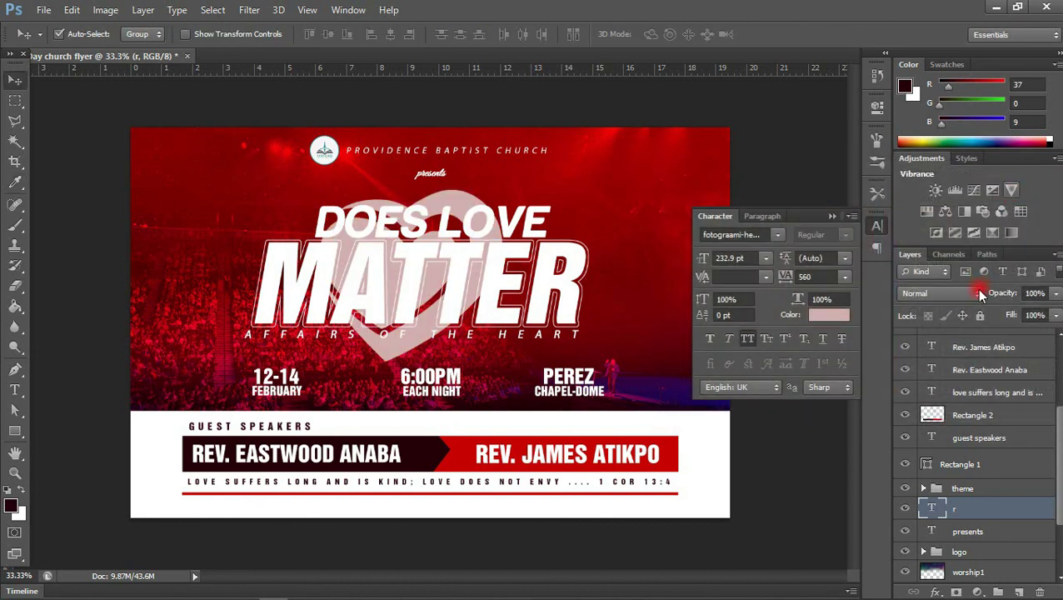
Step: Lower the heart layer's opacity to 15% and collapse the character settings
click(1053, 293)
drag(1054, 310, 985, 311)
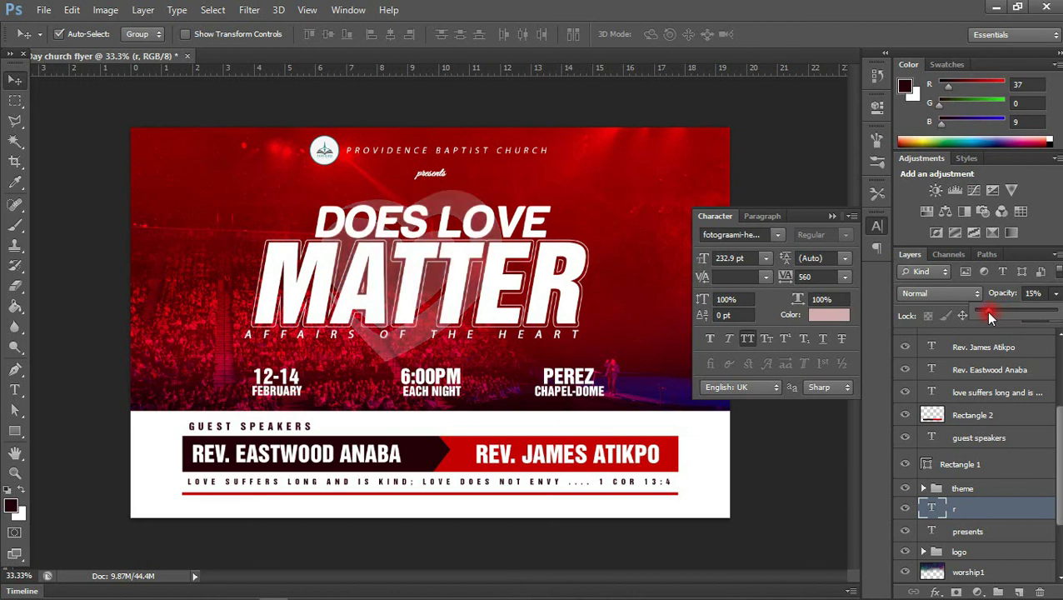
click(823, 220)
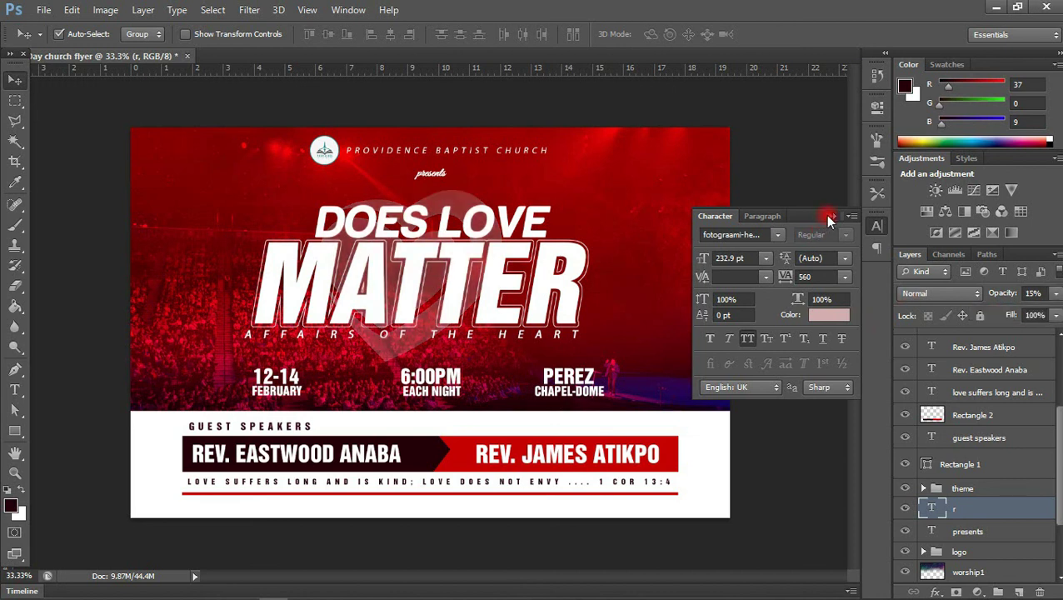
click(829, 216)
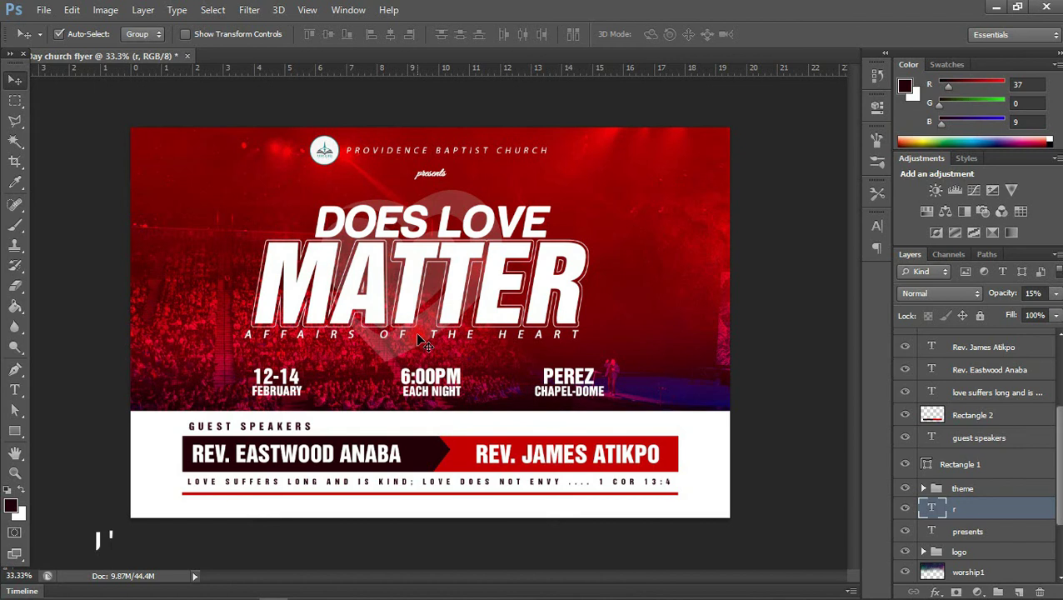
Step: Duplicate the heart layer r and move the copy to the flyer's upper-right area, undoing an accidental duplicate of the theme group
drag(420, 342, 493, 369)
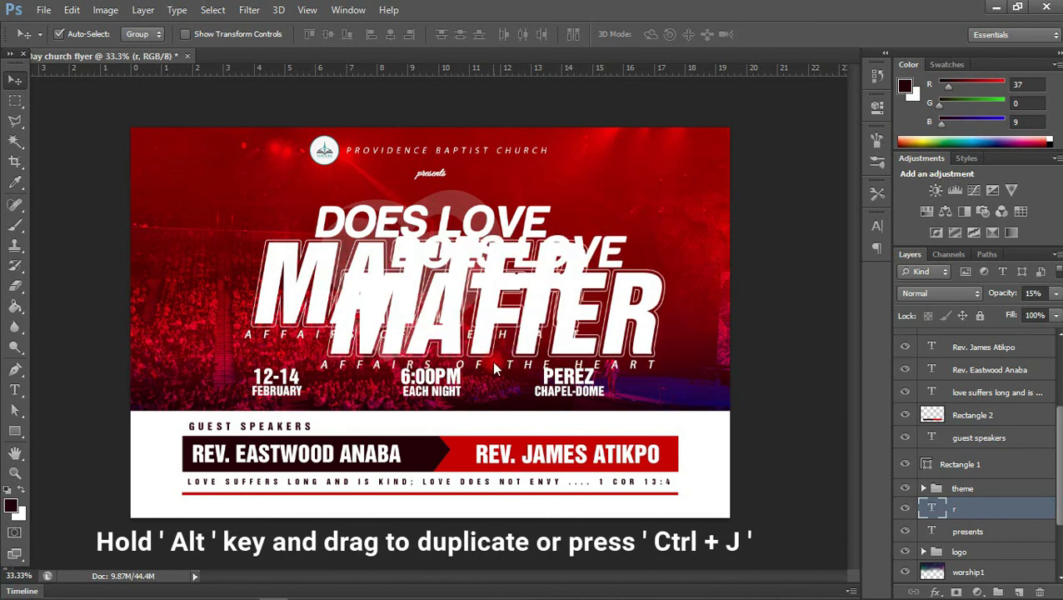
key(ctrl+z)
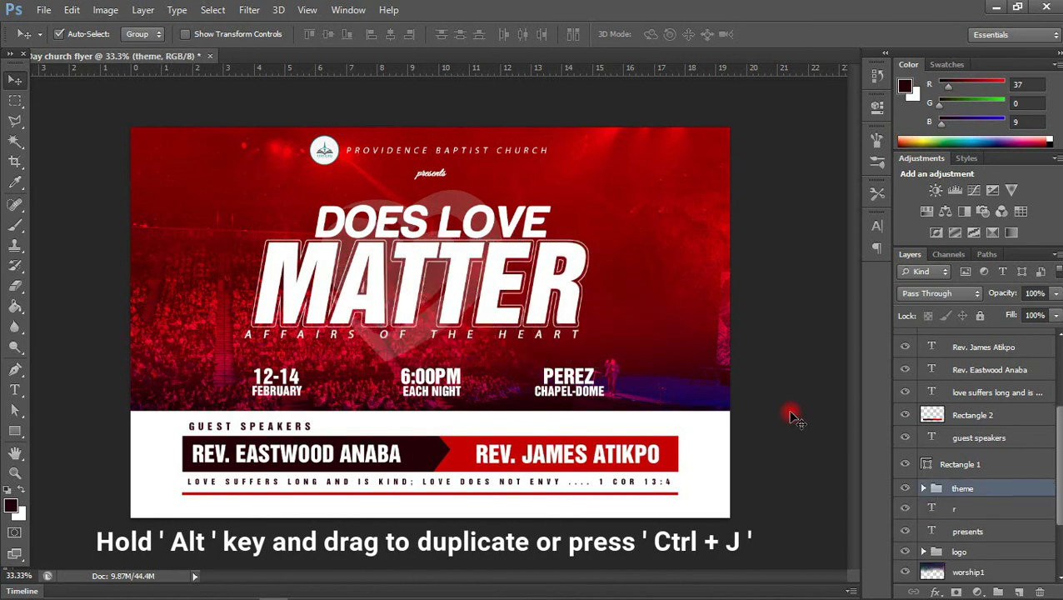
click(970, 531)
click(960, 507)
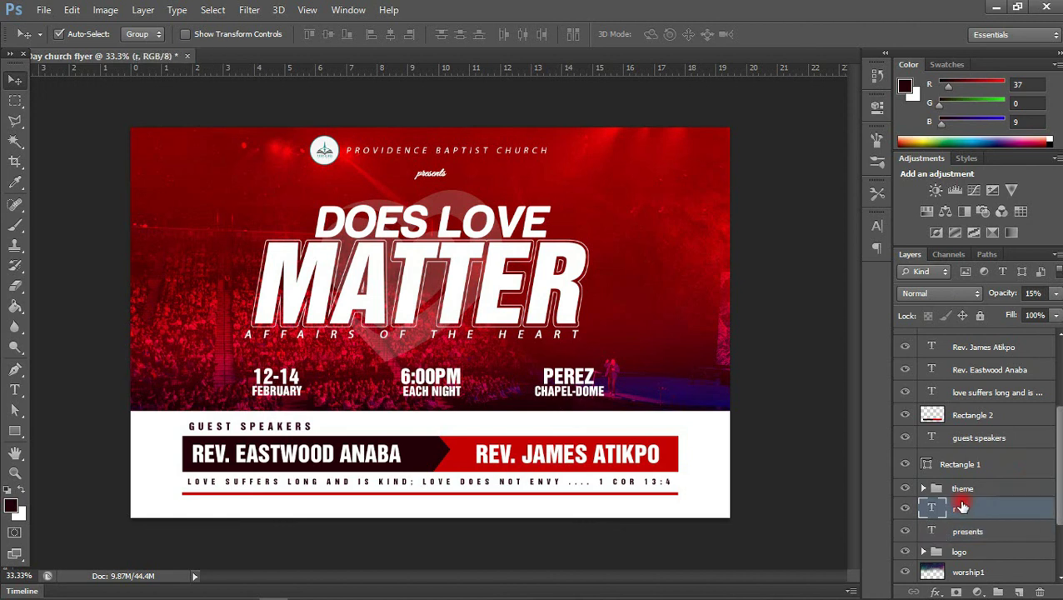
key(ctrl+j)
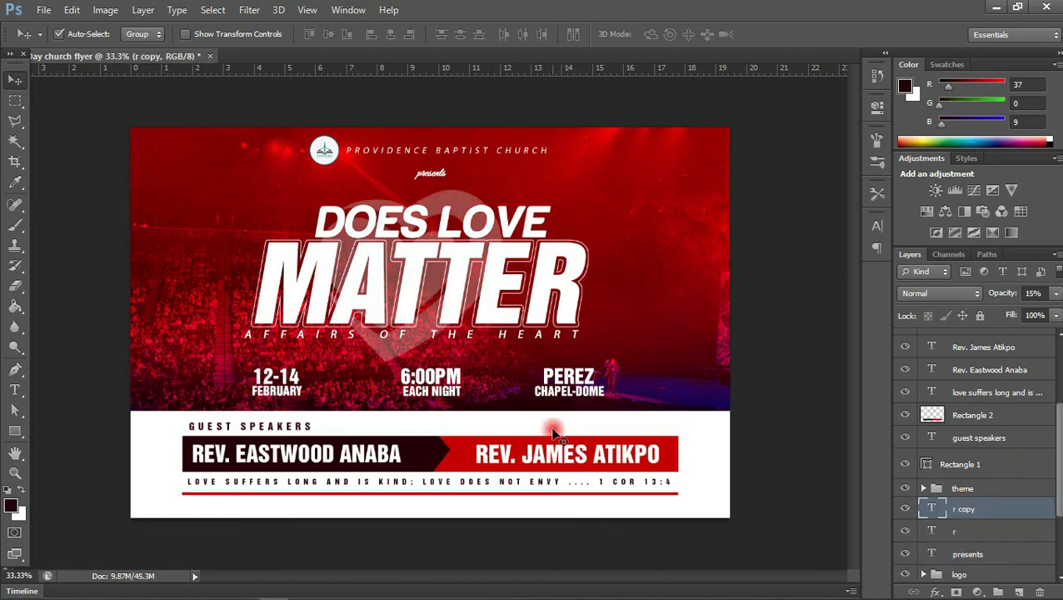
key(ctrl+t)
drag(637, 277, 881, 221)
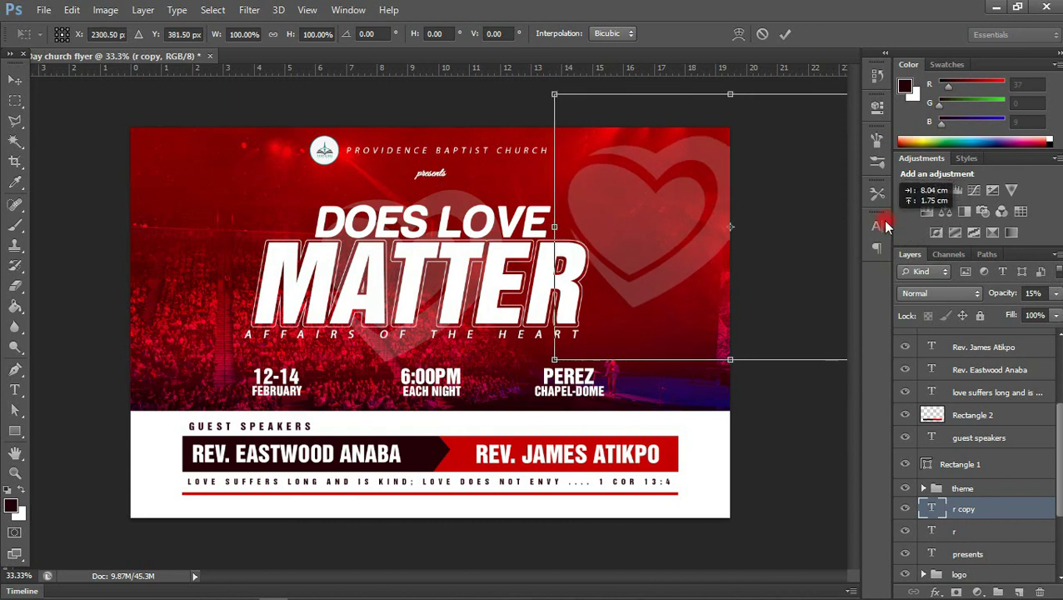
key(Return)
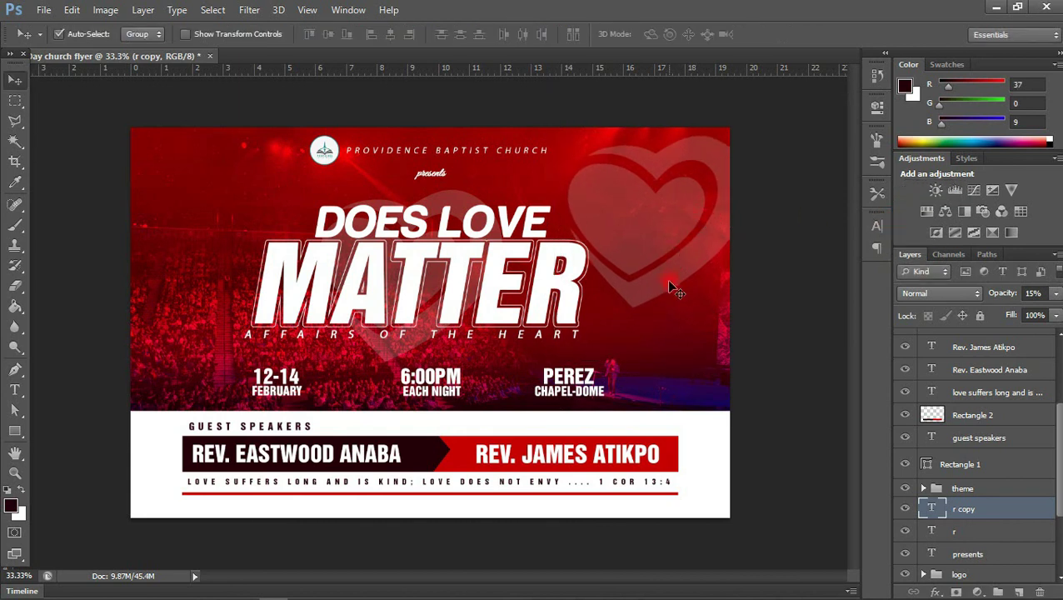
Step: Duplicate the heart again into the flyer's lower-left corner and move its layer between Group 2 and Rectangle 2 copy
drag(674, 289, 243, 468)
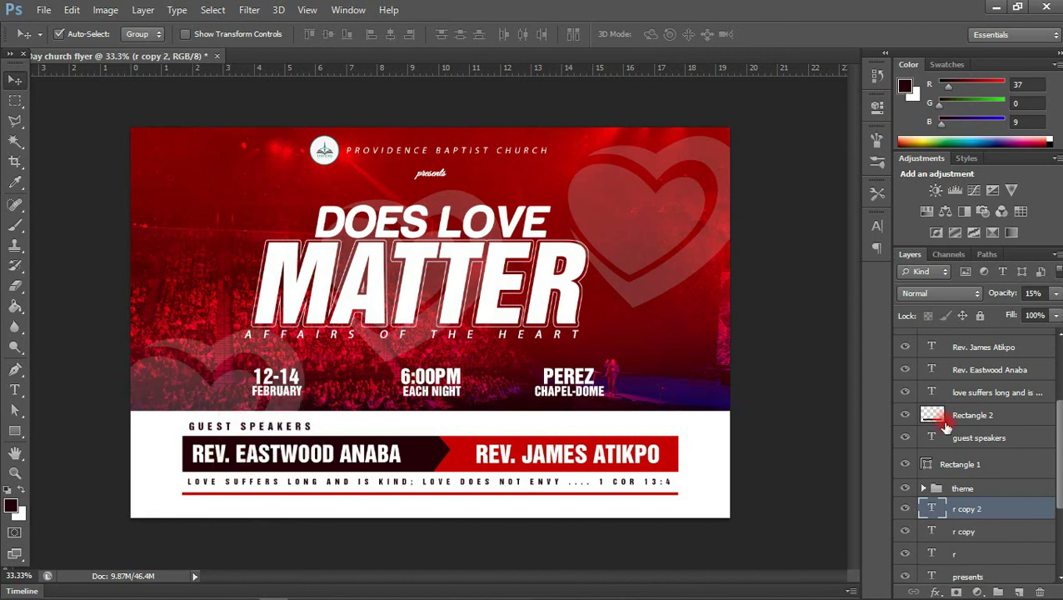
drag(962, 510, 967, 353)
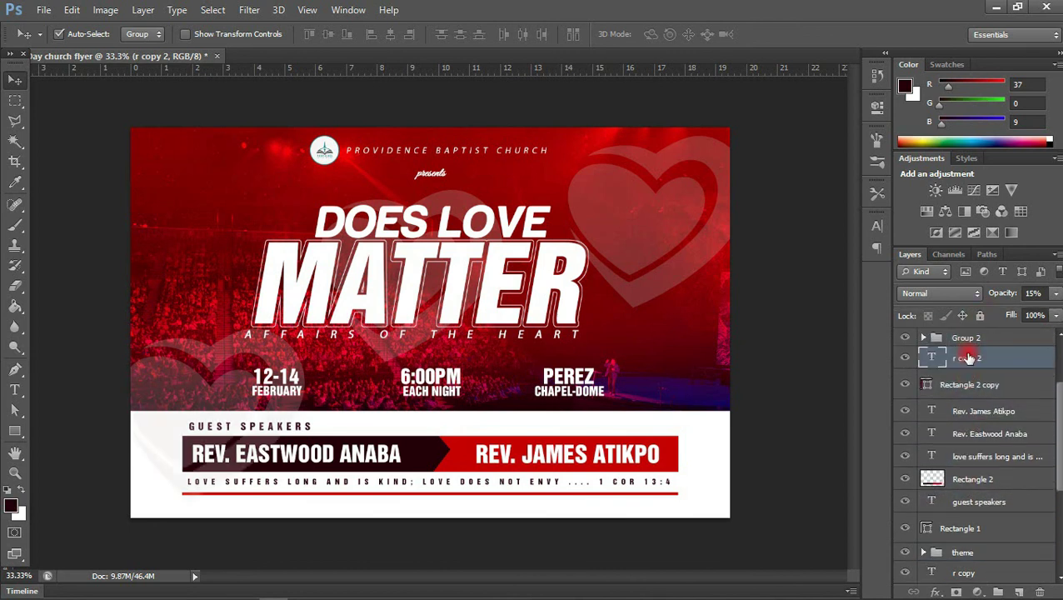